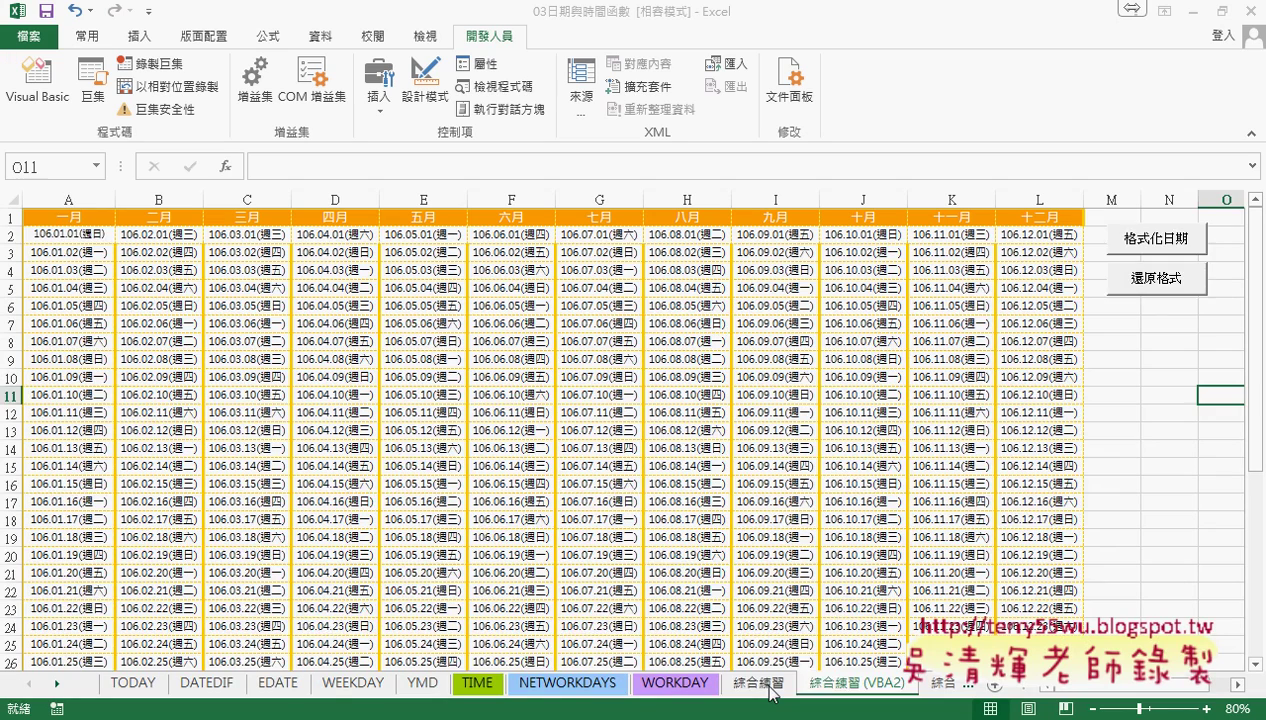
# Flip between the 綜合練習 and 綜合練習 (VBA2) practice sheets.
pyautogui.click(768, 685)
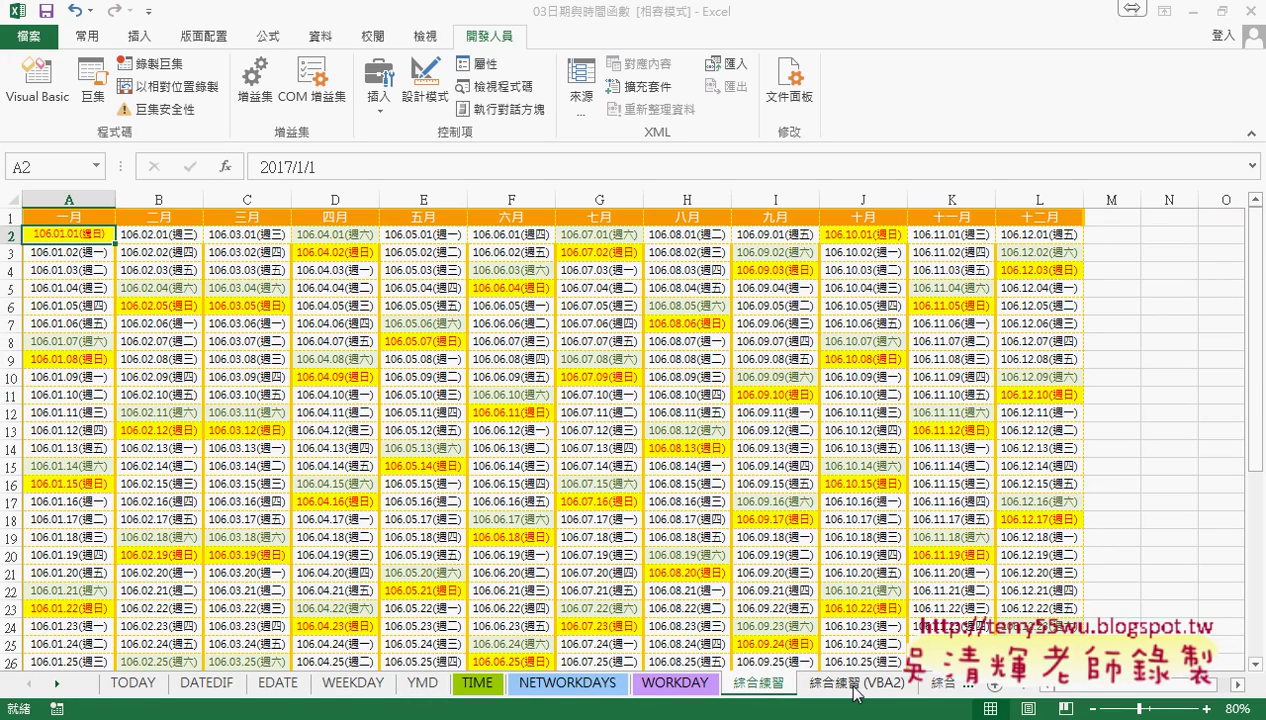
pyautogui.click(855, 688)
pyautogui.click(770, 685)
# Copy 綜合練習 with 建立複本 to (移動到最後), then switch to 綜合練習 (VBA2).
pyautogui.rightClick(770, 697)
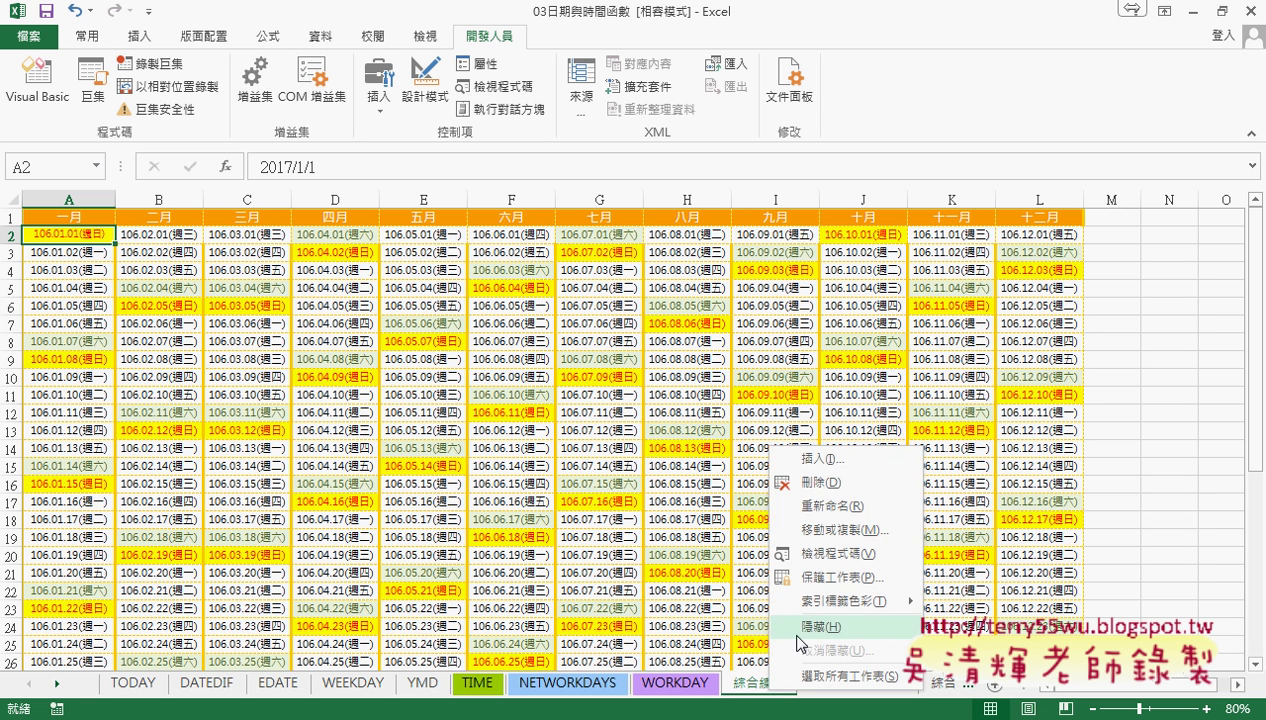
pyautogui.click(845, 540)
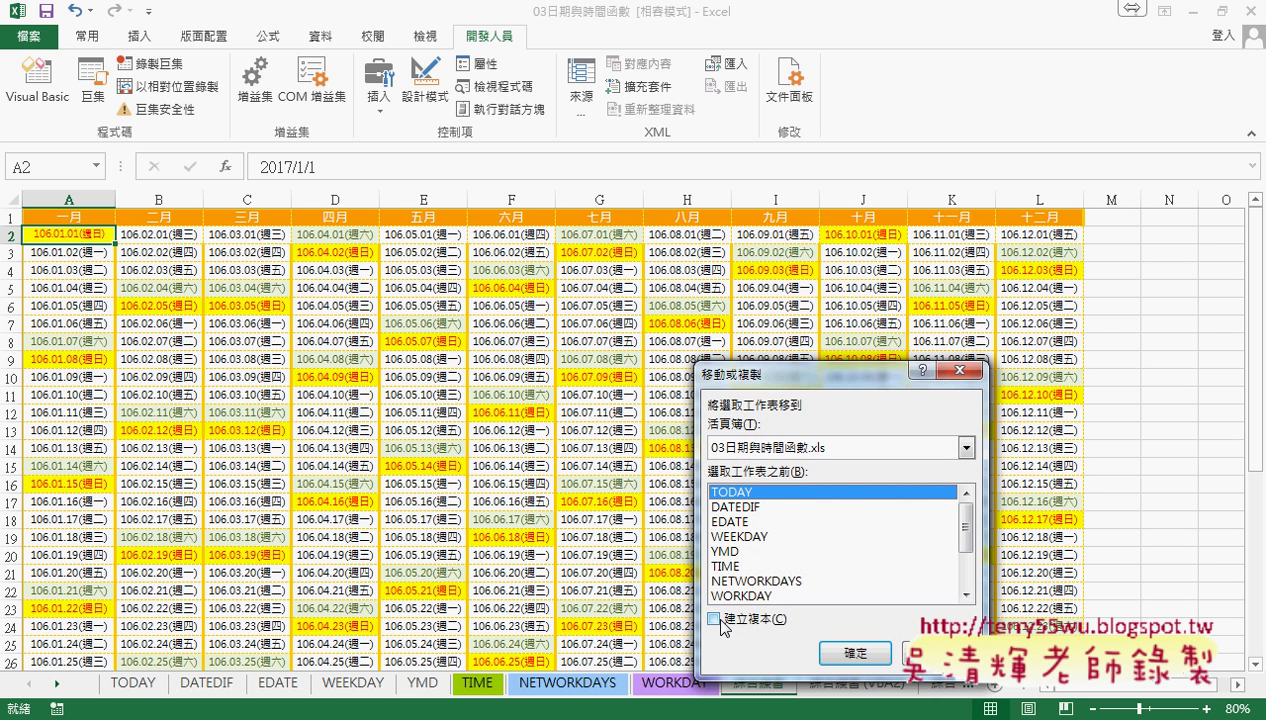
pyautogui.click(721, 620)
pyautogui.moveTo(964, 533); pyautogui.dragTo(967, 577)
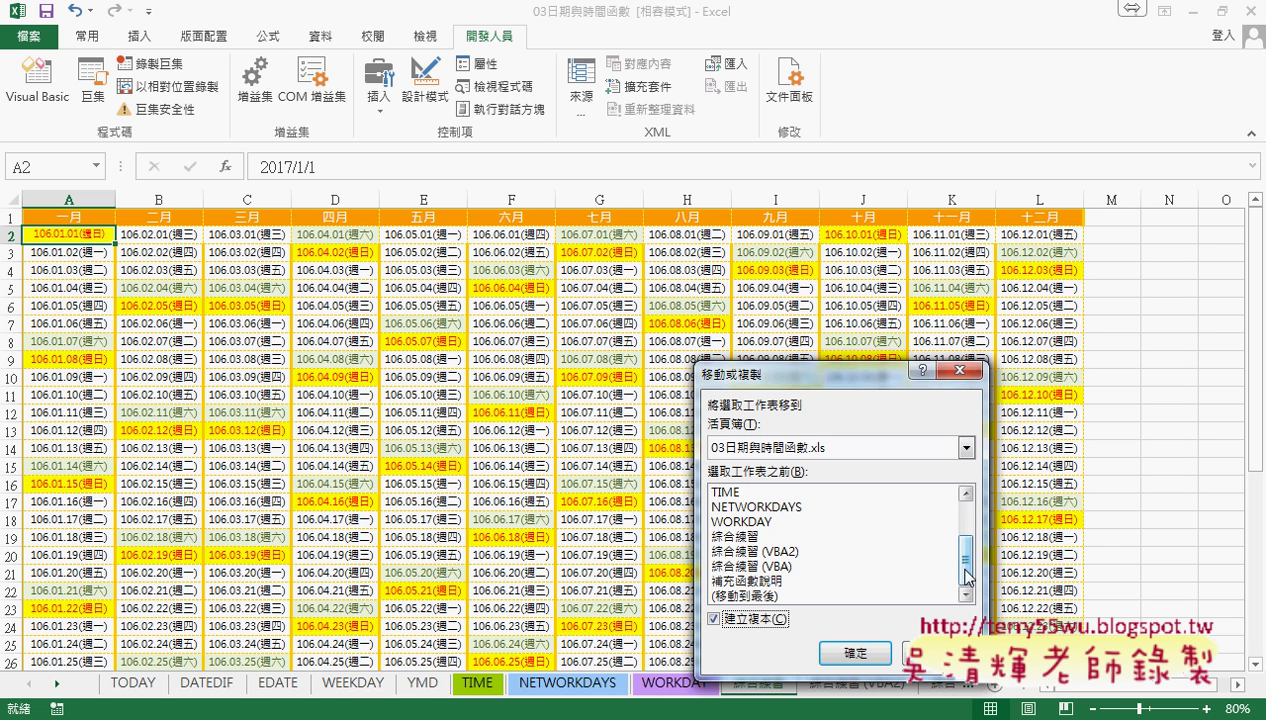
pyautogui.click(853, 652)
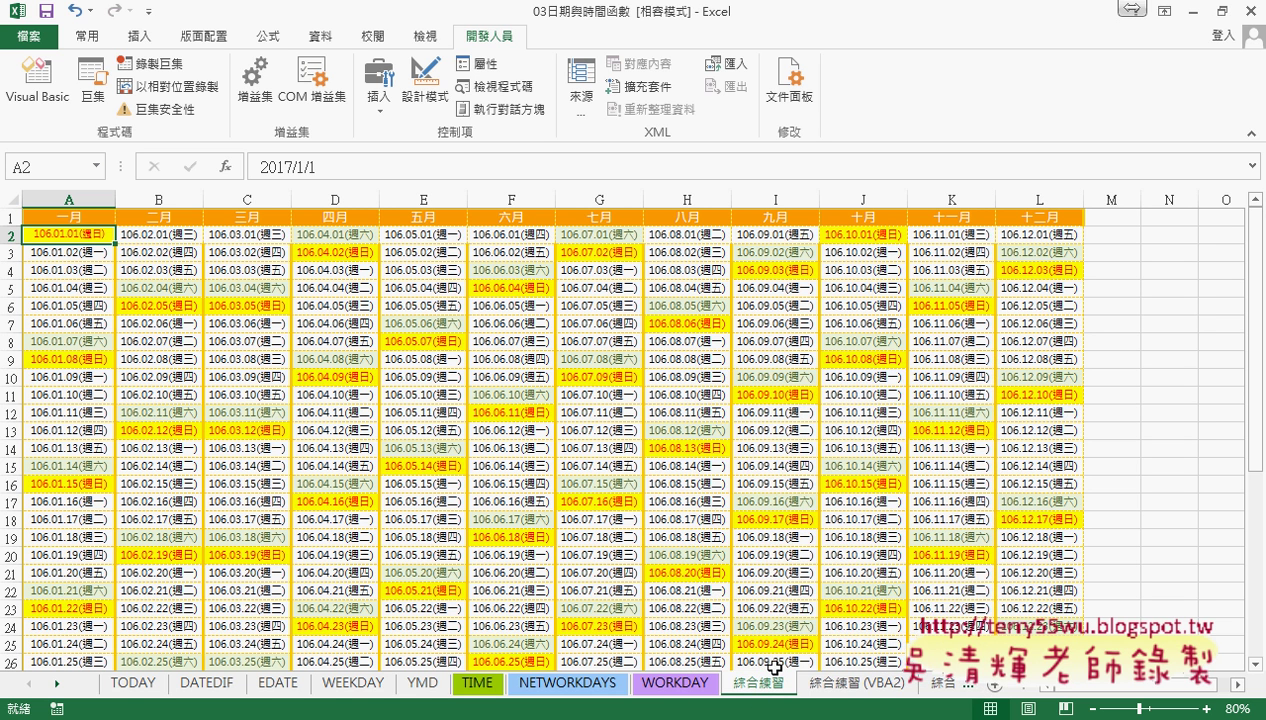
pyautogui.click(836, 684)
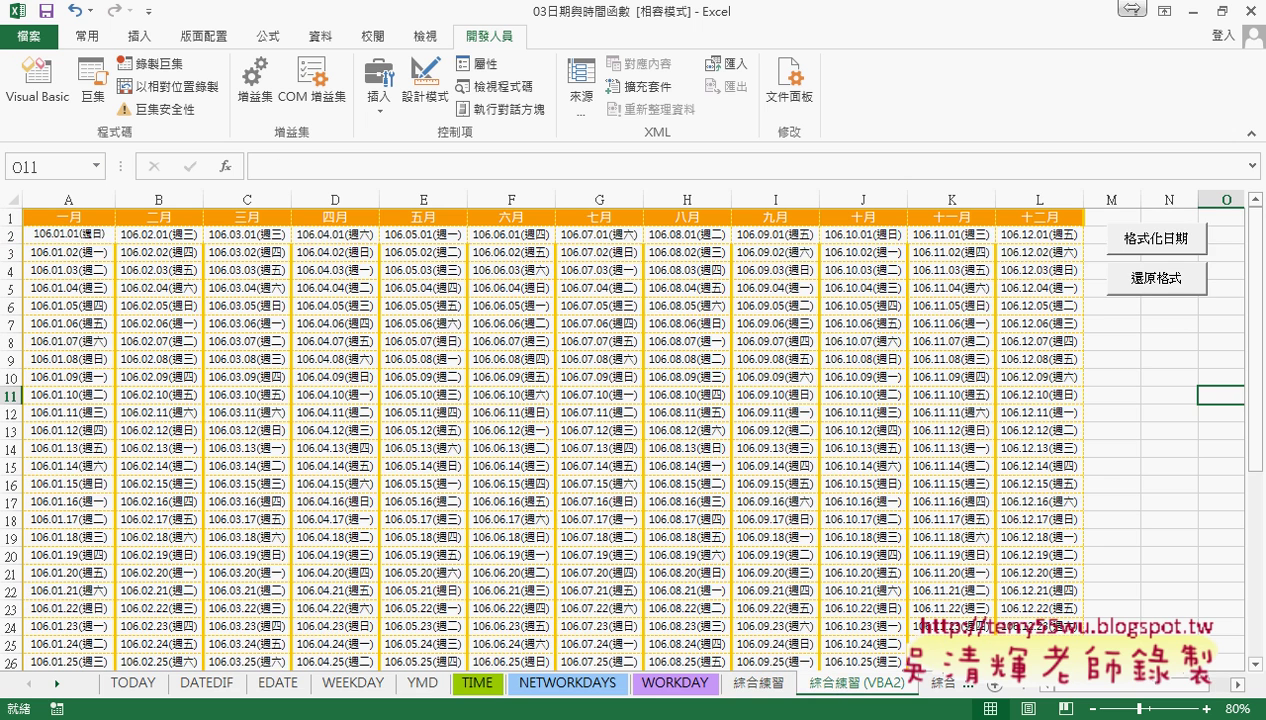
pyautogui.click(1154, 245)
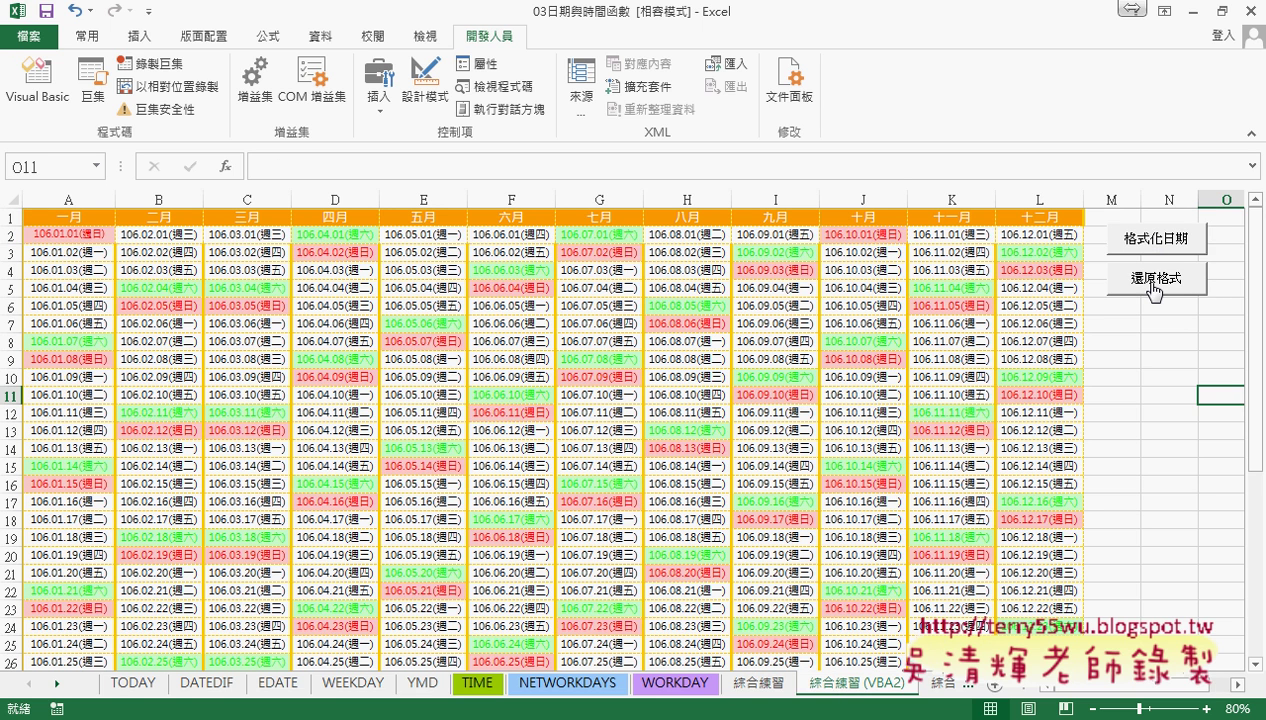
pyautogui.click(1154, 286)
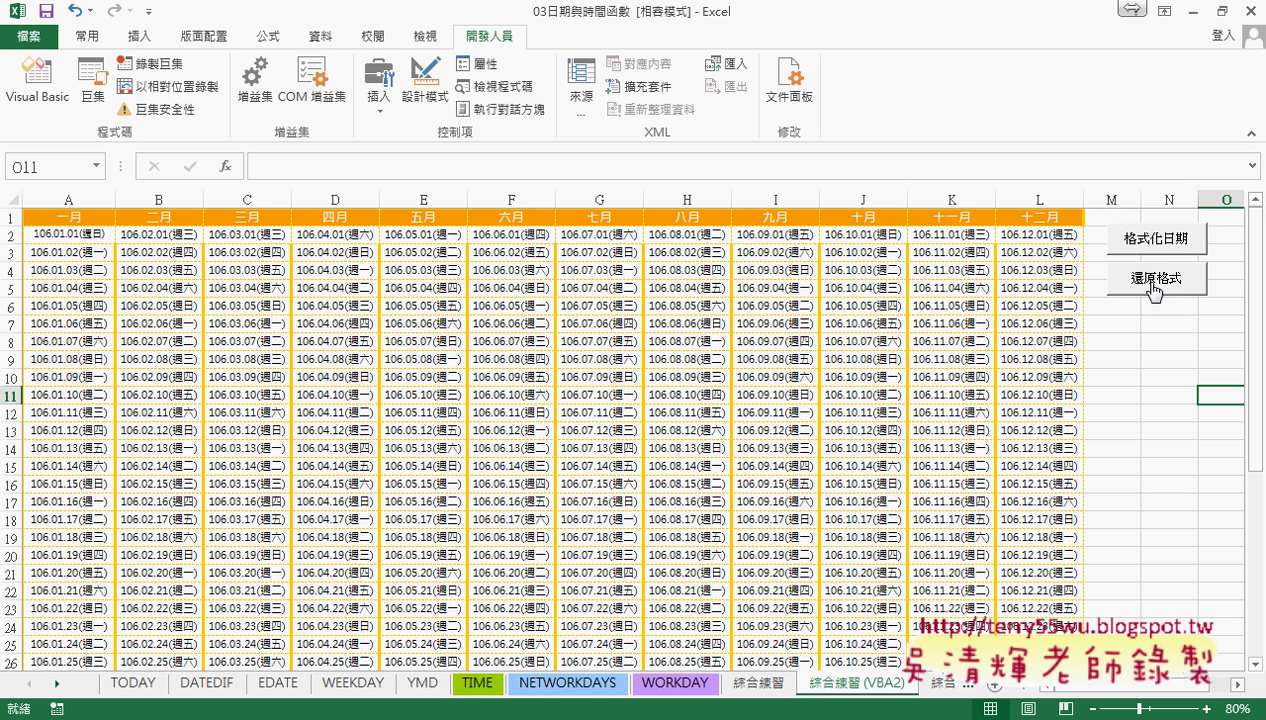
pyautogui.click(1148, 246)
pyautogui.click(1152, 283)
pyautogui.click(208, 610)
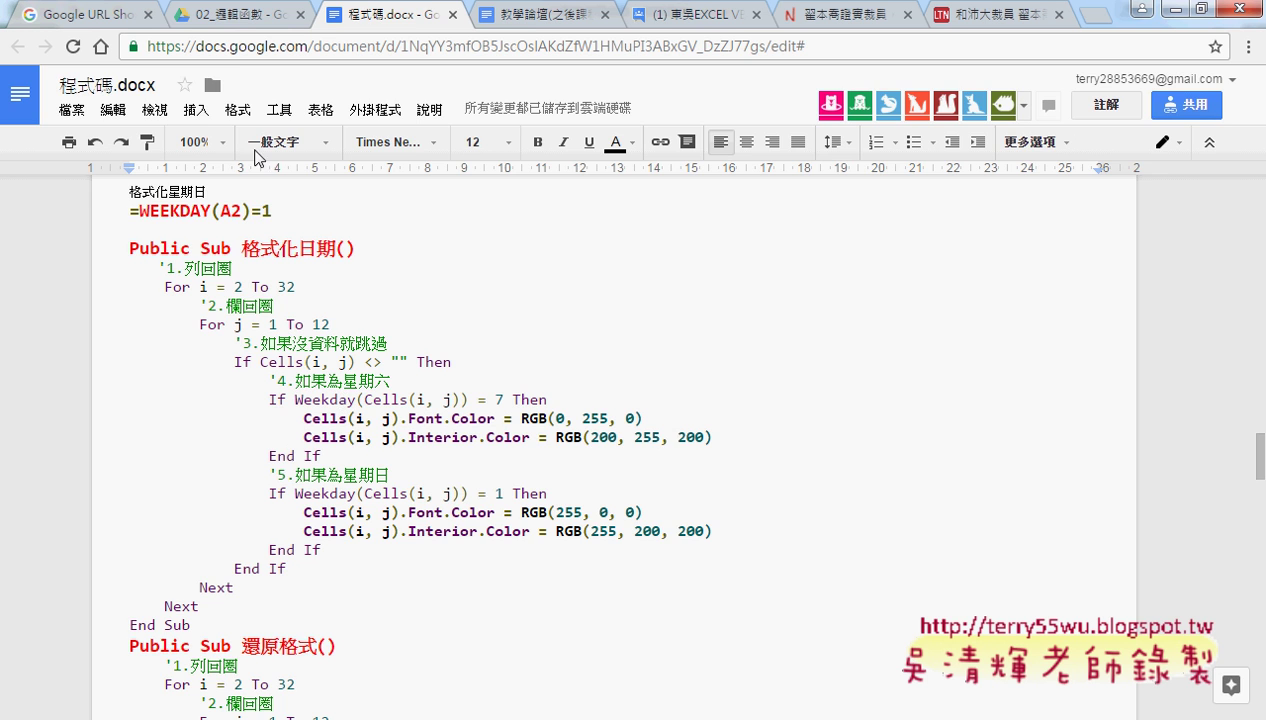
pyautogui.click(230, 16)
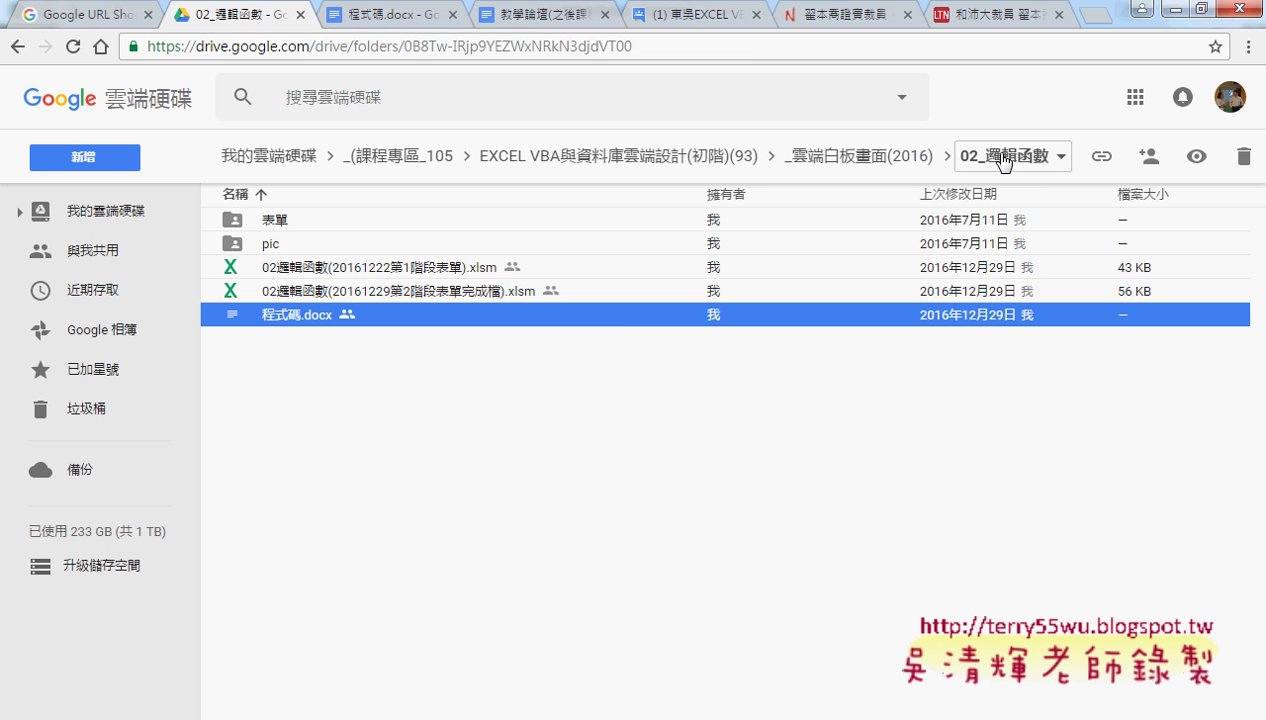
pyautogui.doubleClick(287, 320)
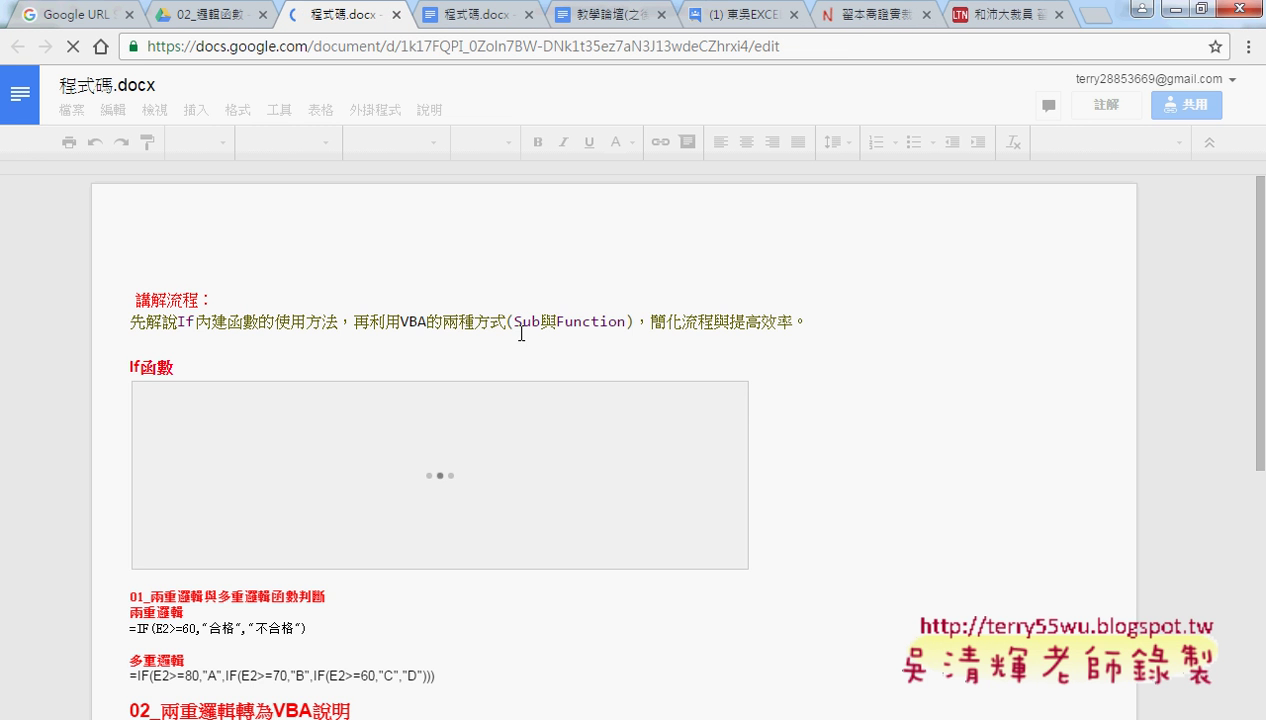
pyautogui.scroll(-2, 1015, 441)
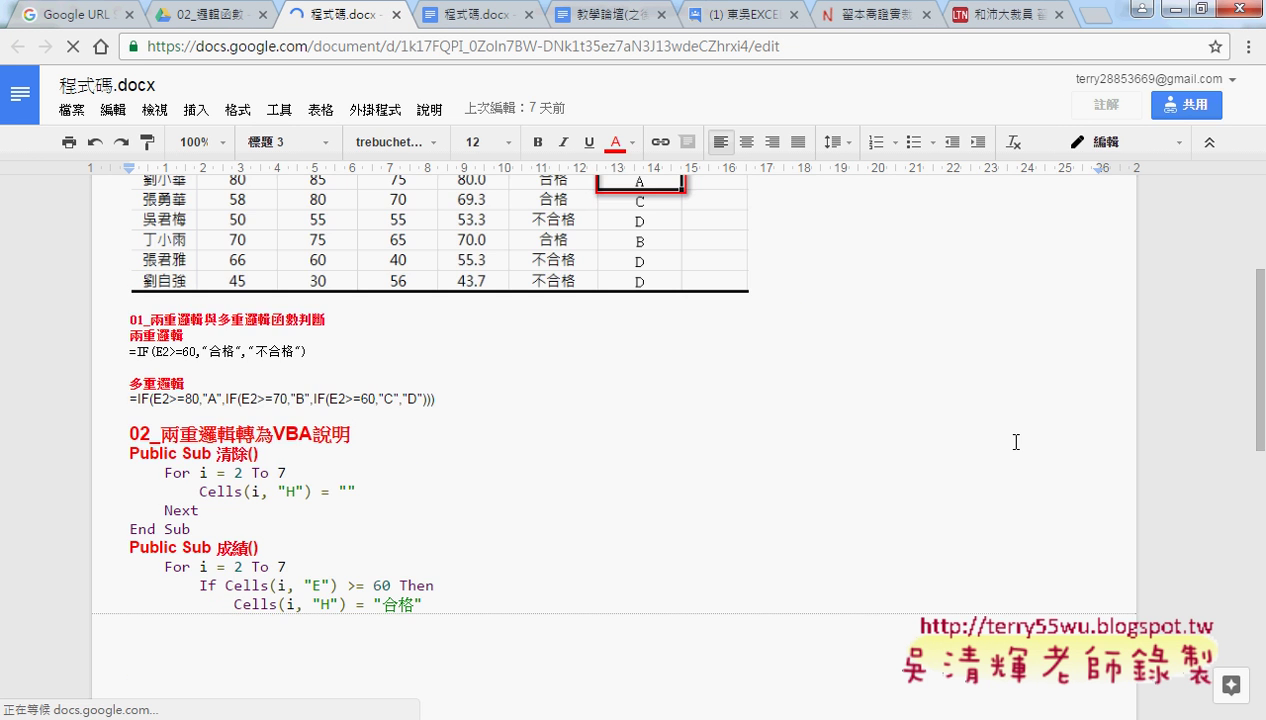
pyautogui.scroll(-4, 975, 447)
pyautogui.scroll(-7, 975, 447)
pyautogui.scroll(3, 974, 448)
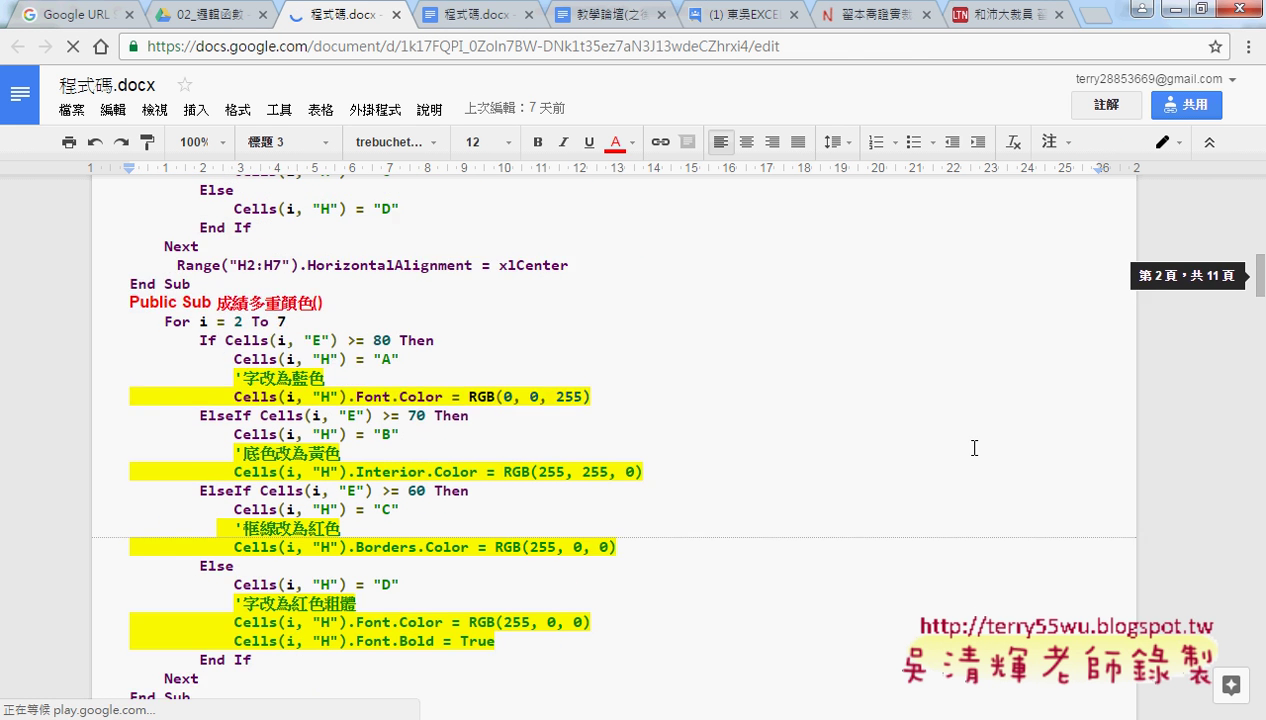
pyautogui.scroll(1, 974, 448)
pyautogui.moveTo(248, 366); pyautogui.dragTo(310, 366)
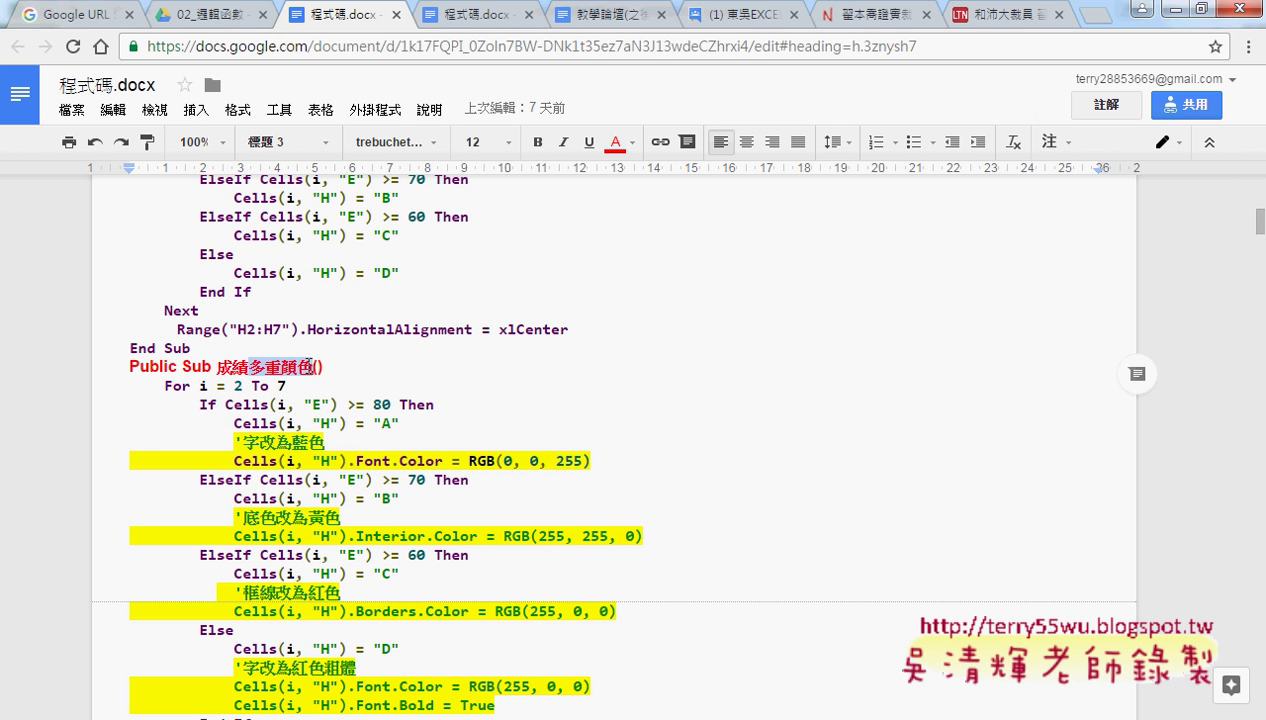
pyautogui.scroll(-1, 470, 440)
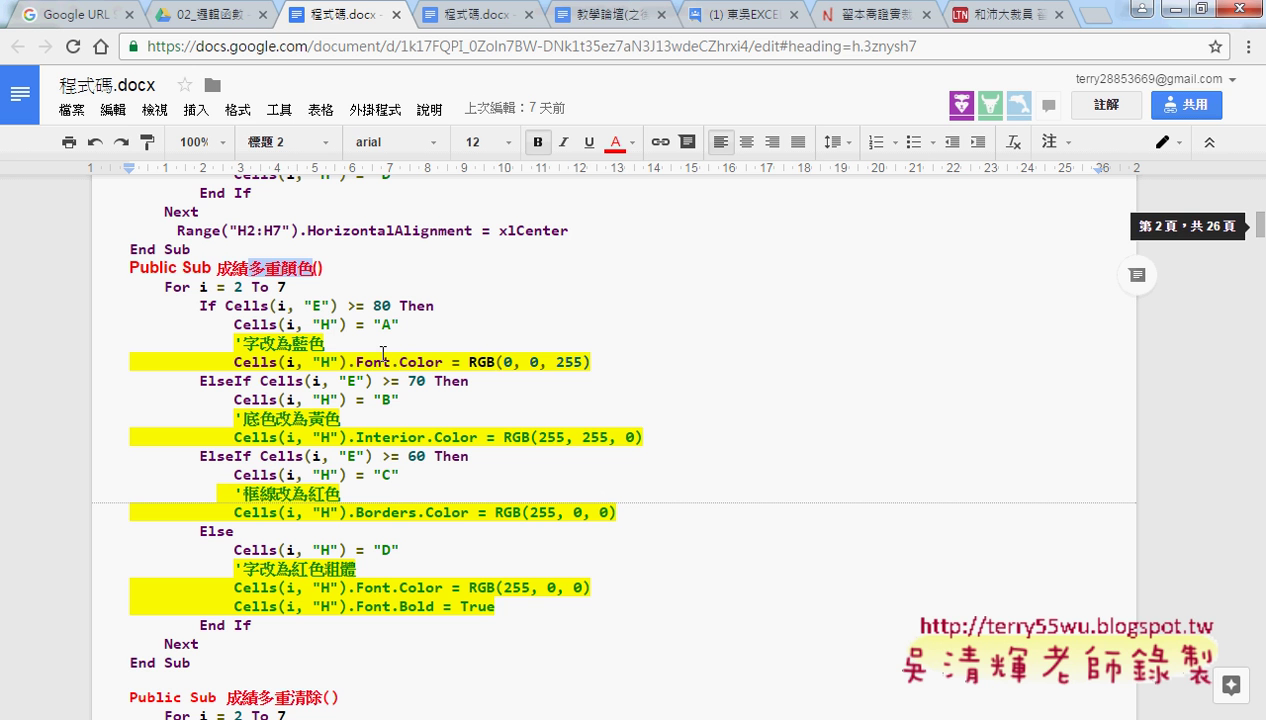
pyautogui.moveTo(356, 361); pyautogui.dragTo(598, 361)
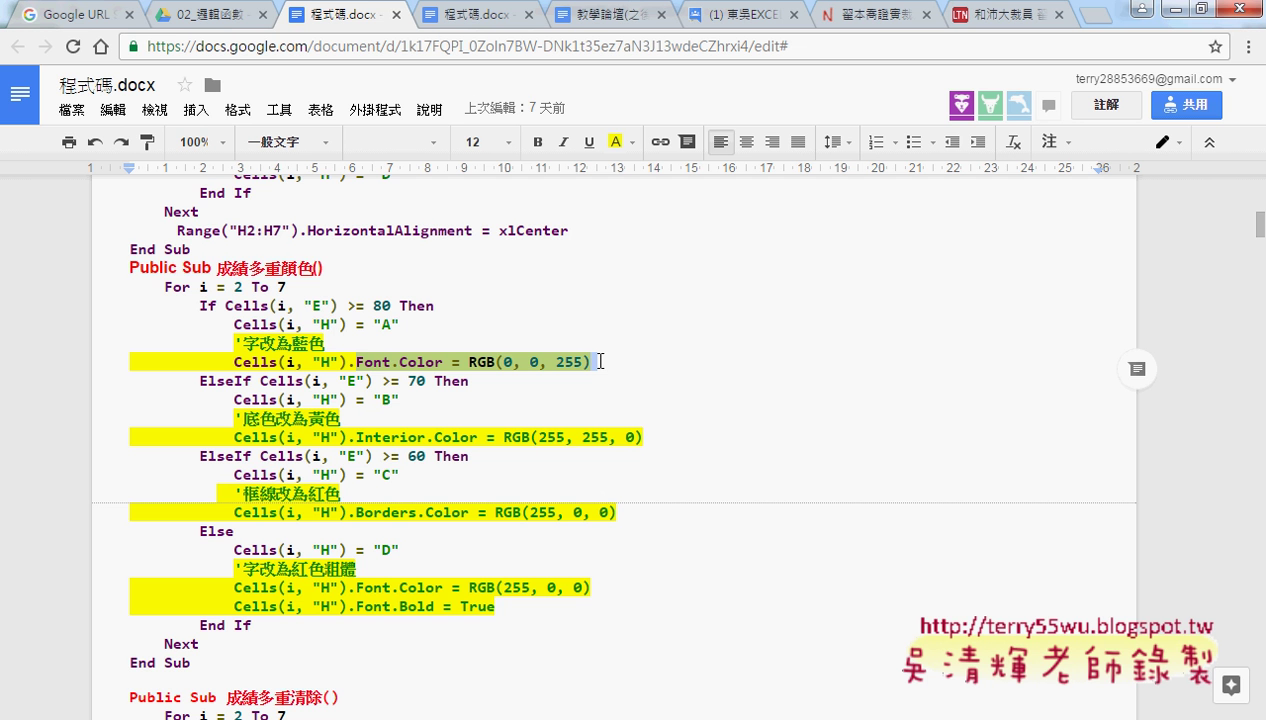
pyautogui.click(634, 437)
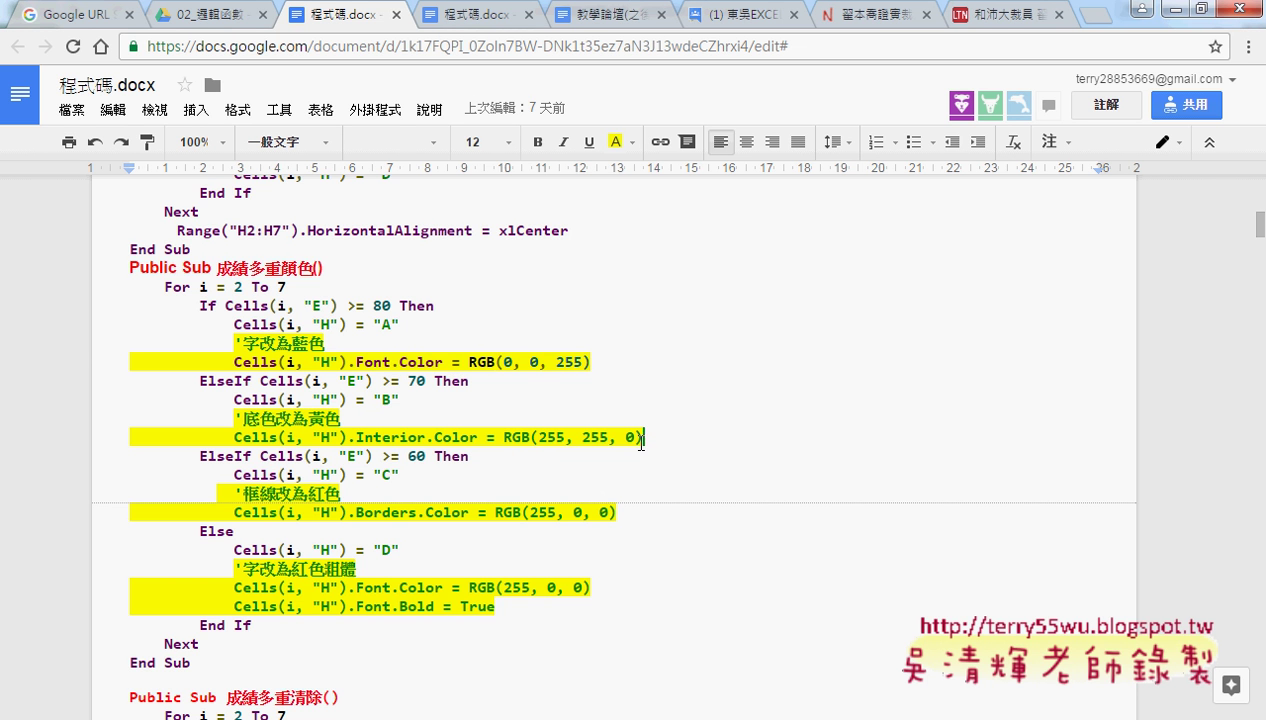
pyautogui.scroll(-2, 668, 458)
pyautogui.scroll(-2, 668, 458)
pyautogui.scroll(-2, 668, 458)
pyautogui.scroll(-3, 588, 477)
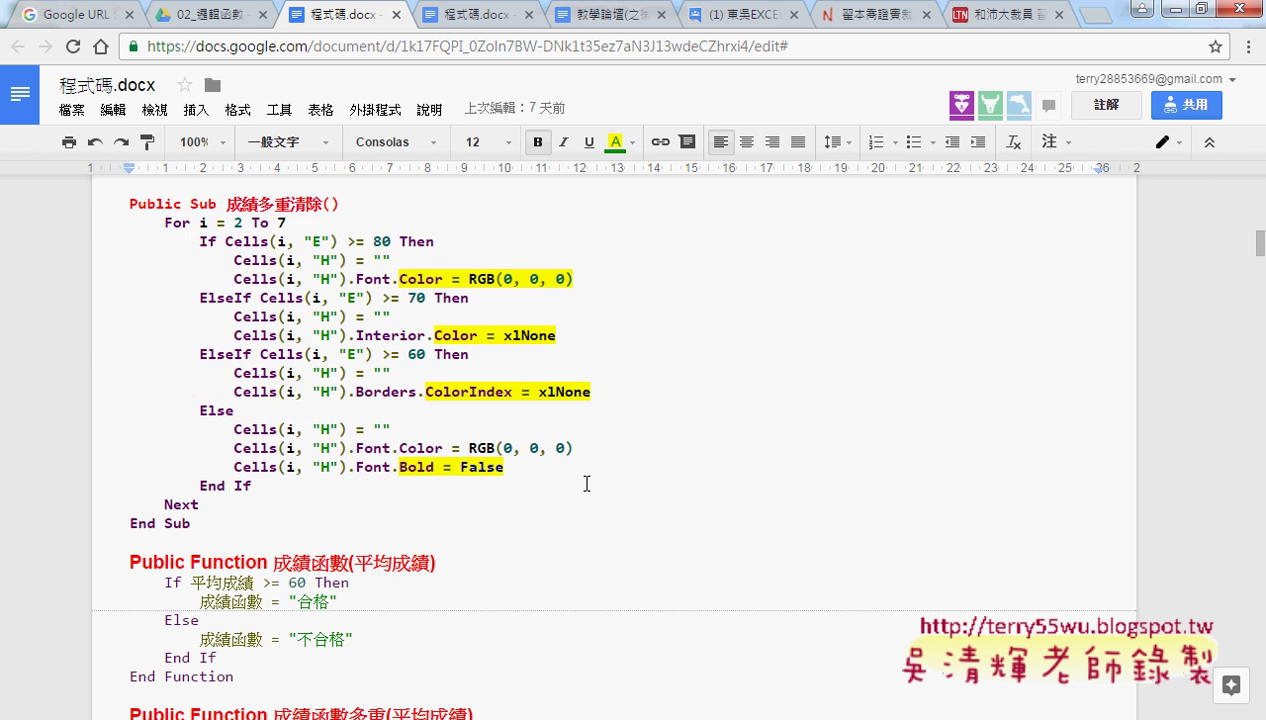
pyautogui.scroll(2, 381, 334)
pyautogui.moveTo(356, 334); pyautogui.dragTo(558, 334)
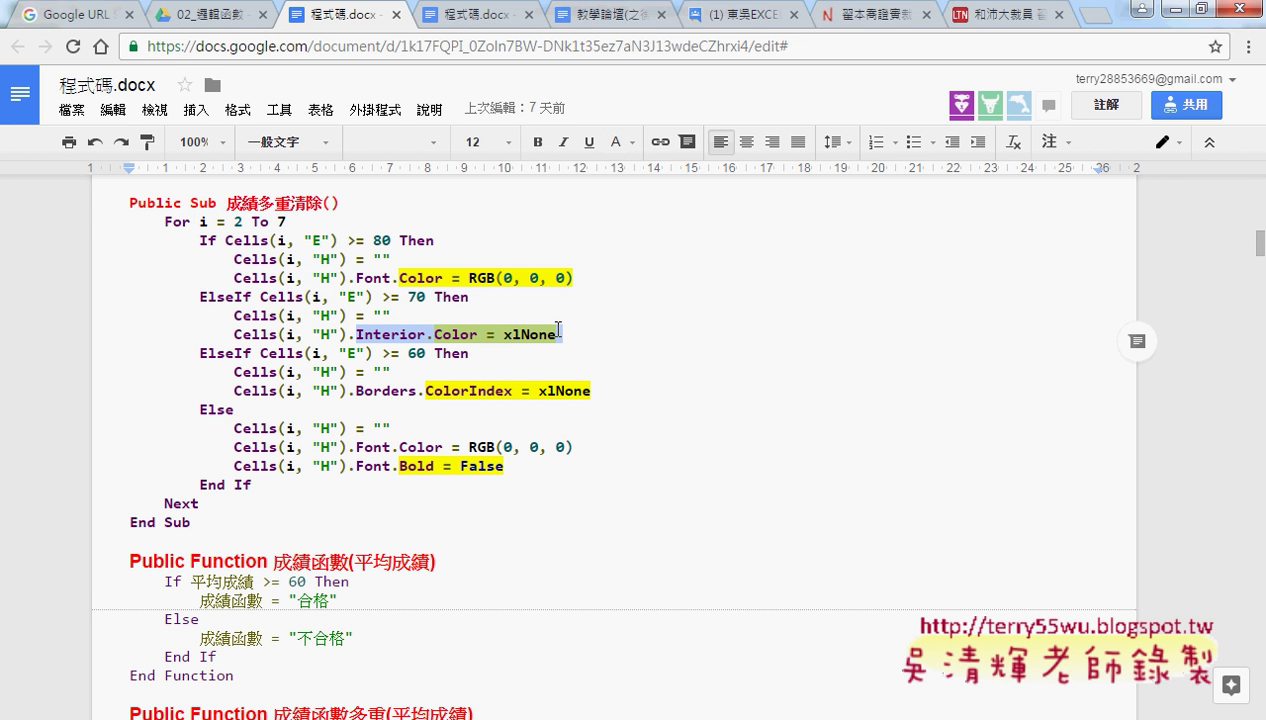
pyautogui.moveTo(356, 278); pyautogui.dragTo(572, 278)
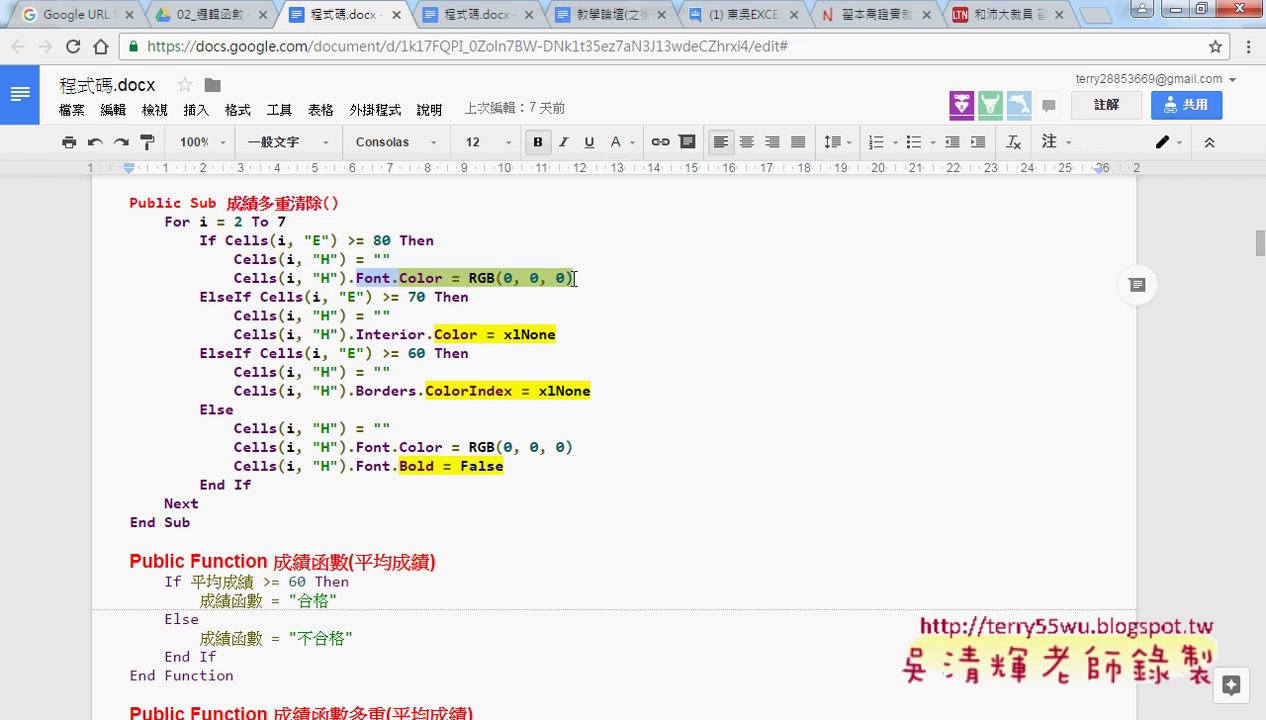
pyautogui.click(427, 278)
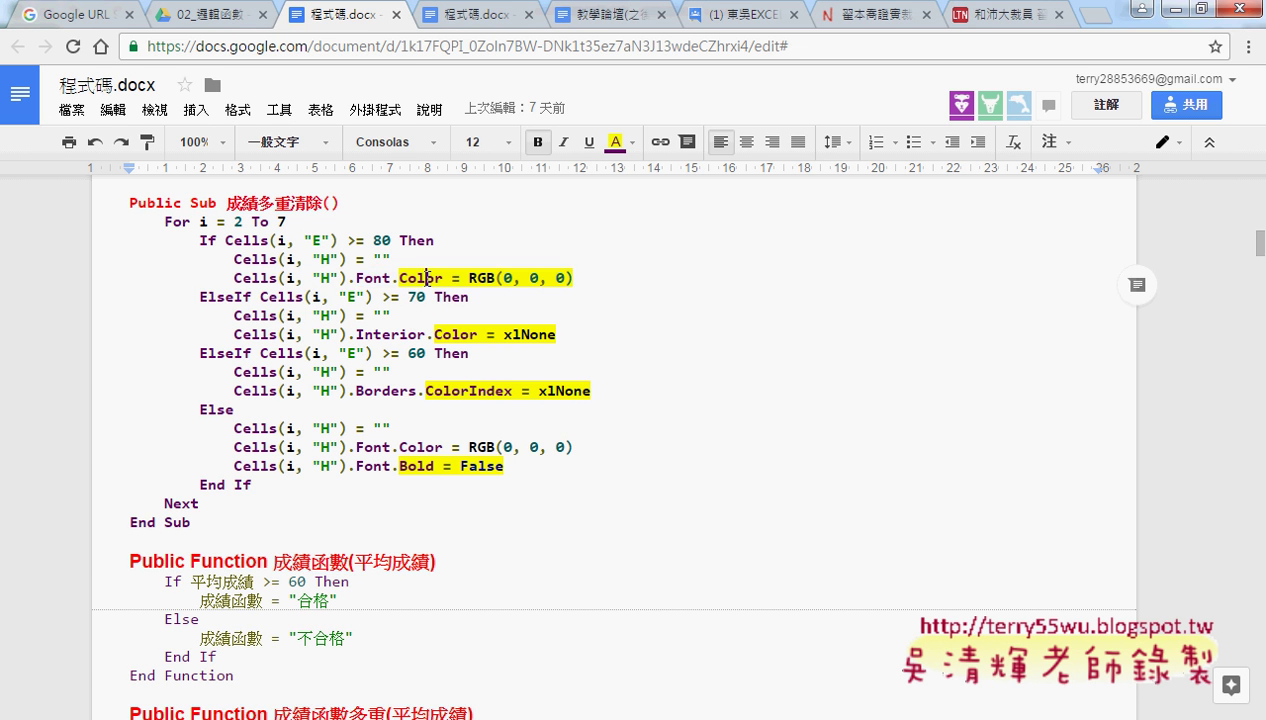
pyautogui.click(410, 334)
# Run 格式化日期 to colour weekend dates, then open its code via 指定巨集 > 編輯.
pyautogui.click(1162, 8)
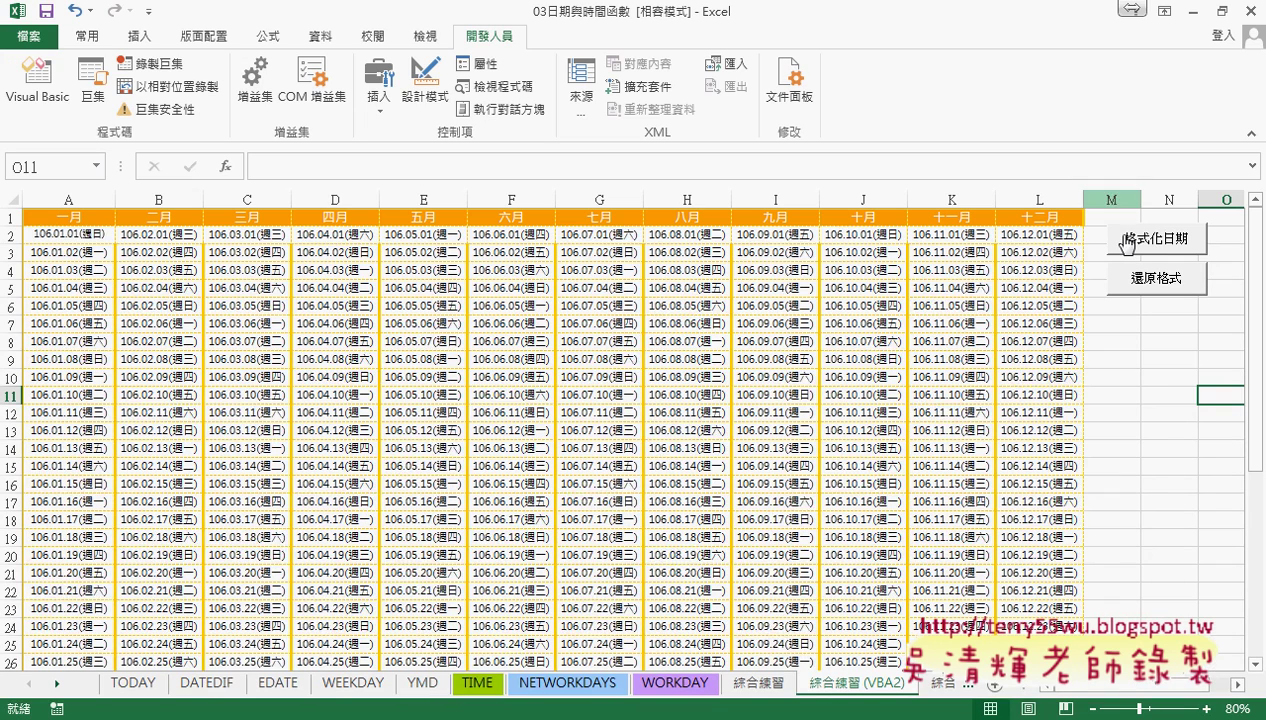
pyautogui.click(1128, 240)
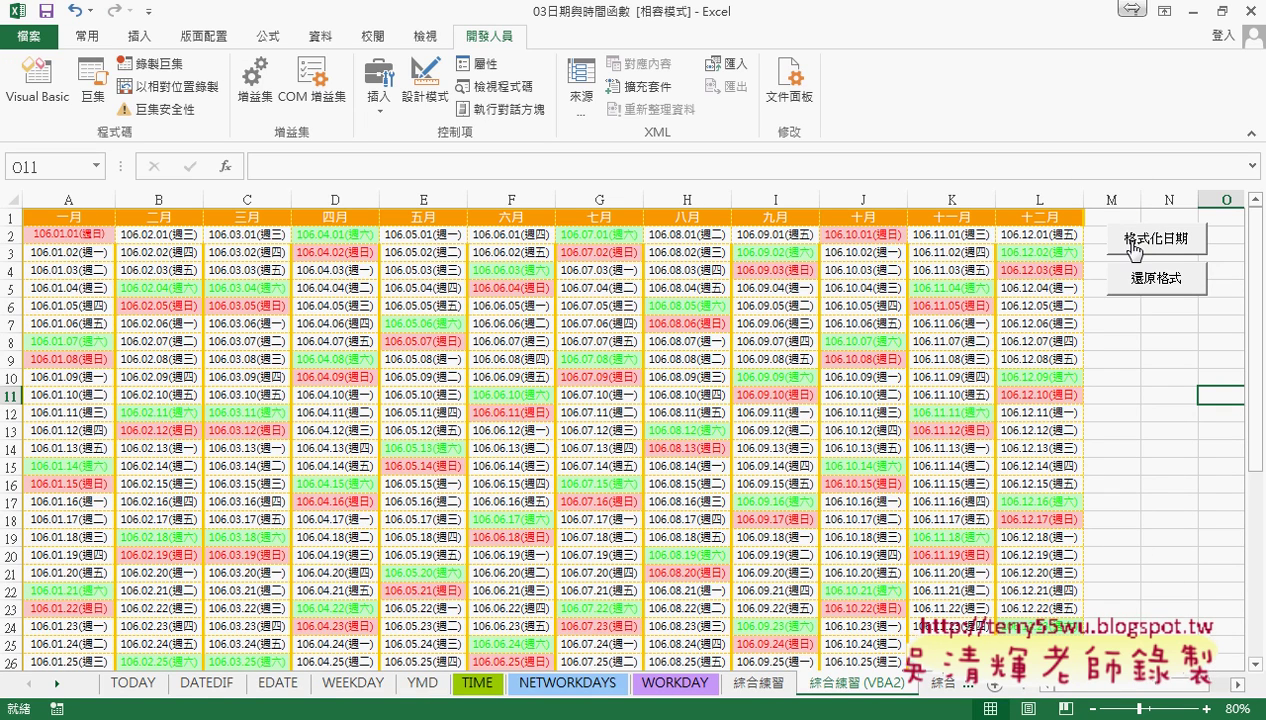
pyautogui.rightClick(1133, 252)
pyautogui.click(1079, 403)
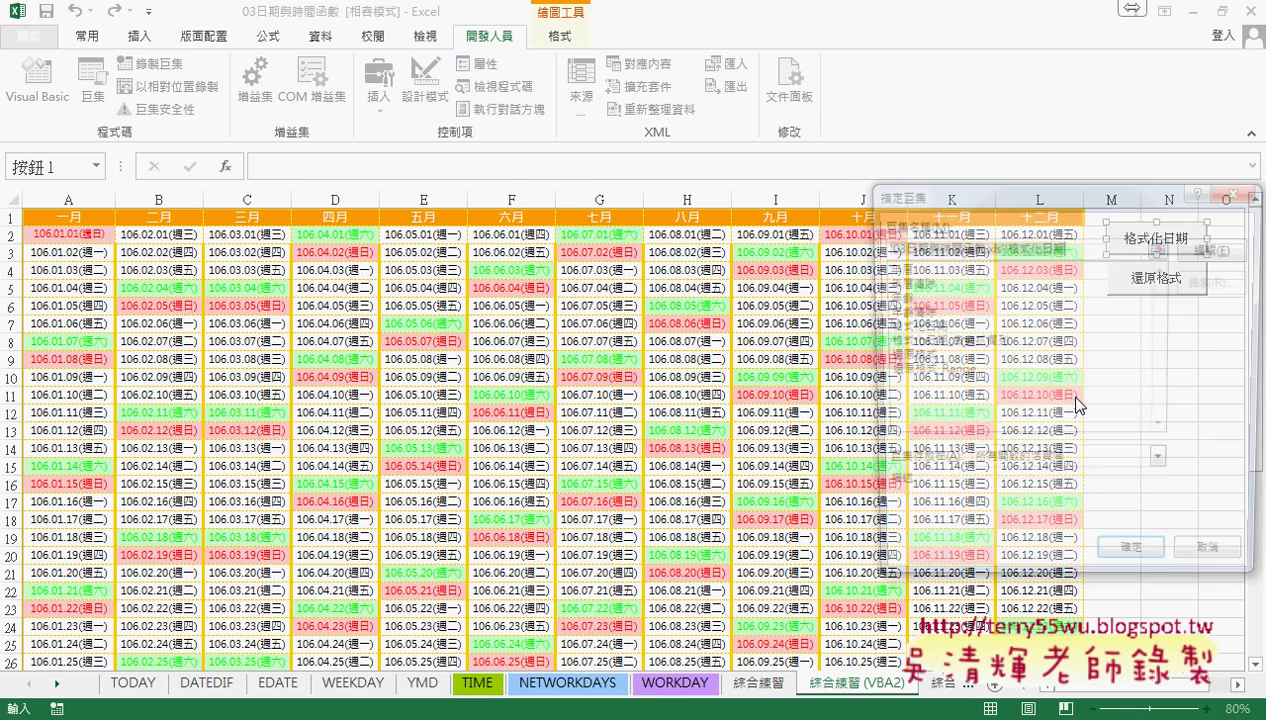
pyautogui.click(1212, 252)
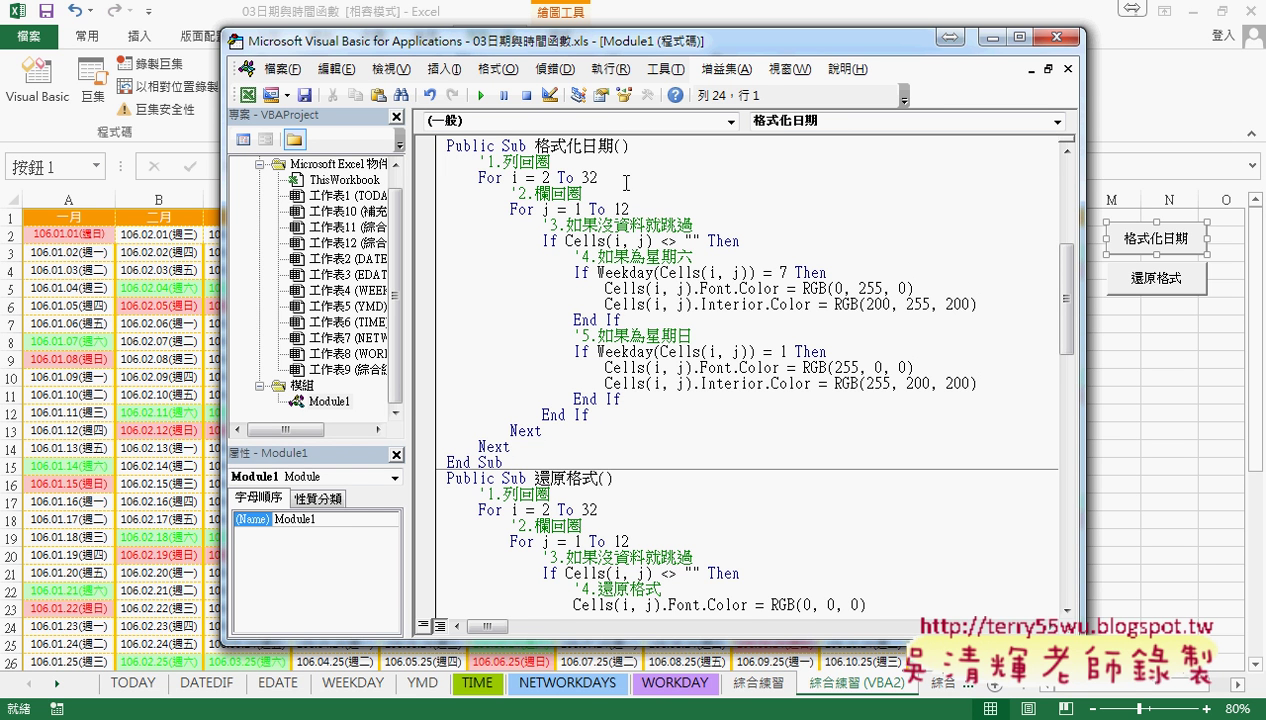
# Select the sub name, loop counter i and fixed limit 32 in For i = 2 To 32.
pyautogui.moveTo(529, 146); pyautogui.dragTo(606, 148)
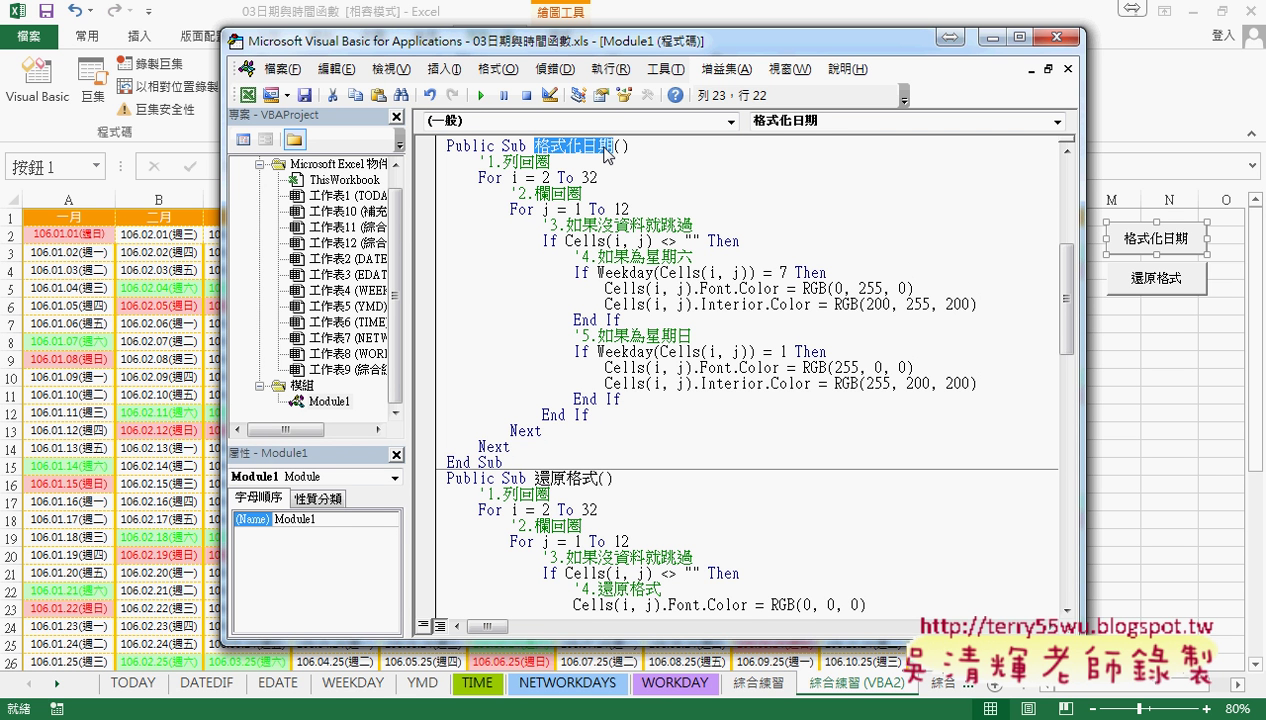
pyautogui.doubleClick(513, 177)
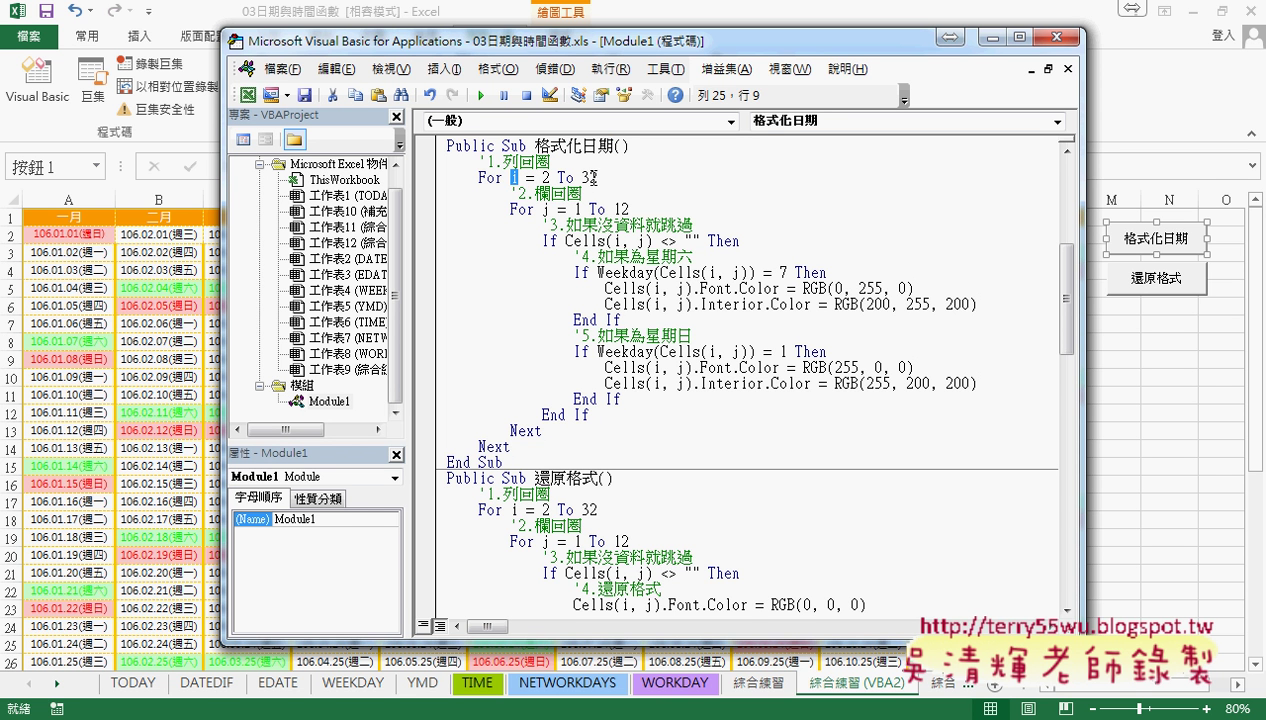
pyautogui.doubleClick(591, 177)
# Replace 32 in the For i line with Range("A1").End(xlDown).Row.
pyautogui.press('BackSpace')
pyautogui.write('ra')
pyautogui.write('nge(')
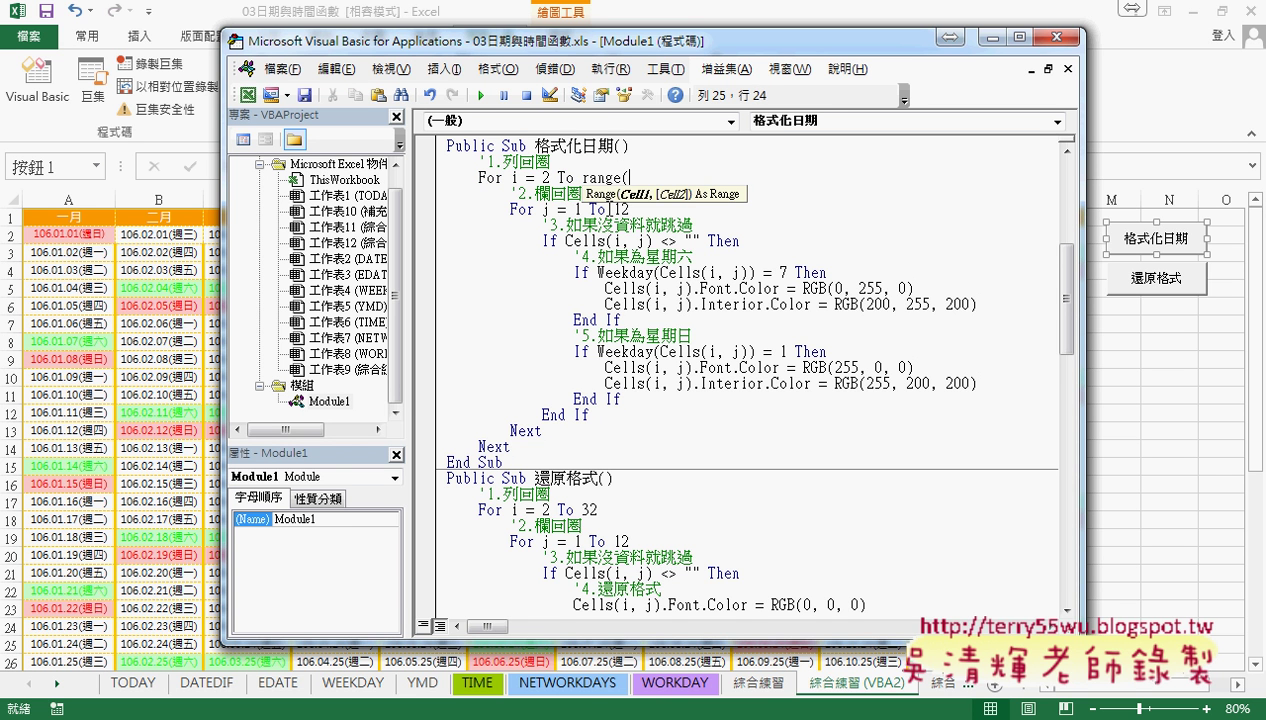
pyautogui.write('"A')
pyautogui.write('1")')
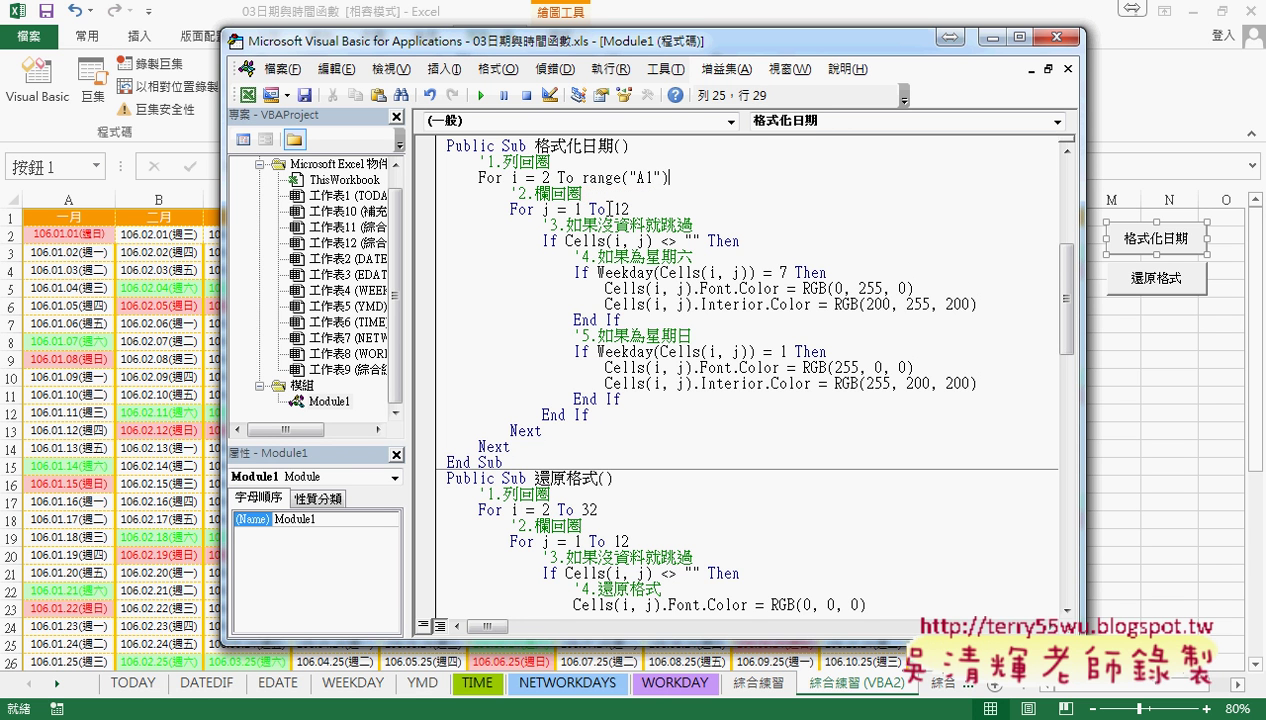
pyautogui.write('.')
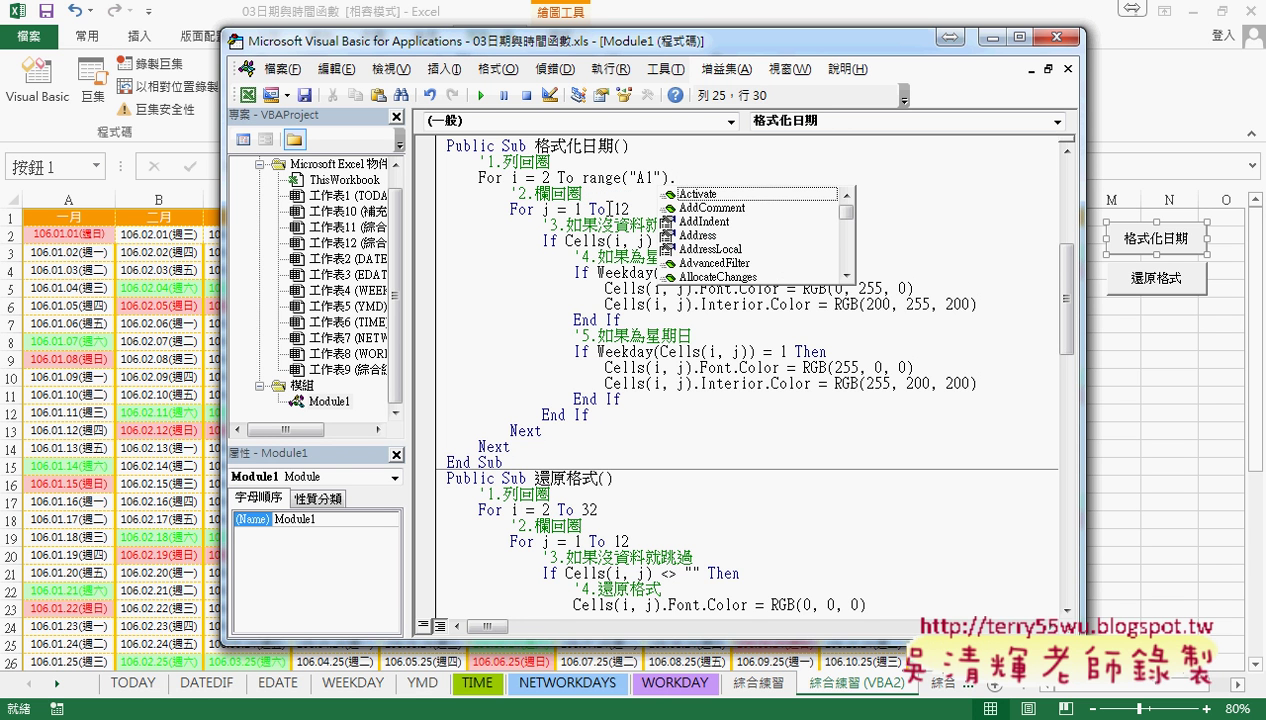
pyautogui.write('End')
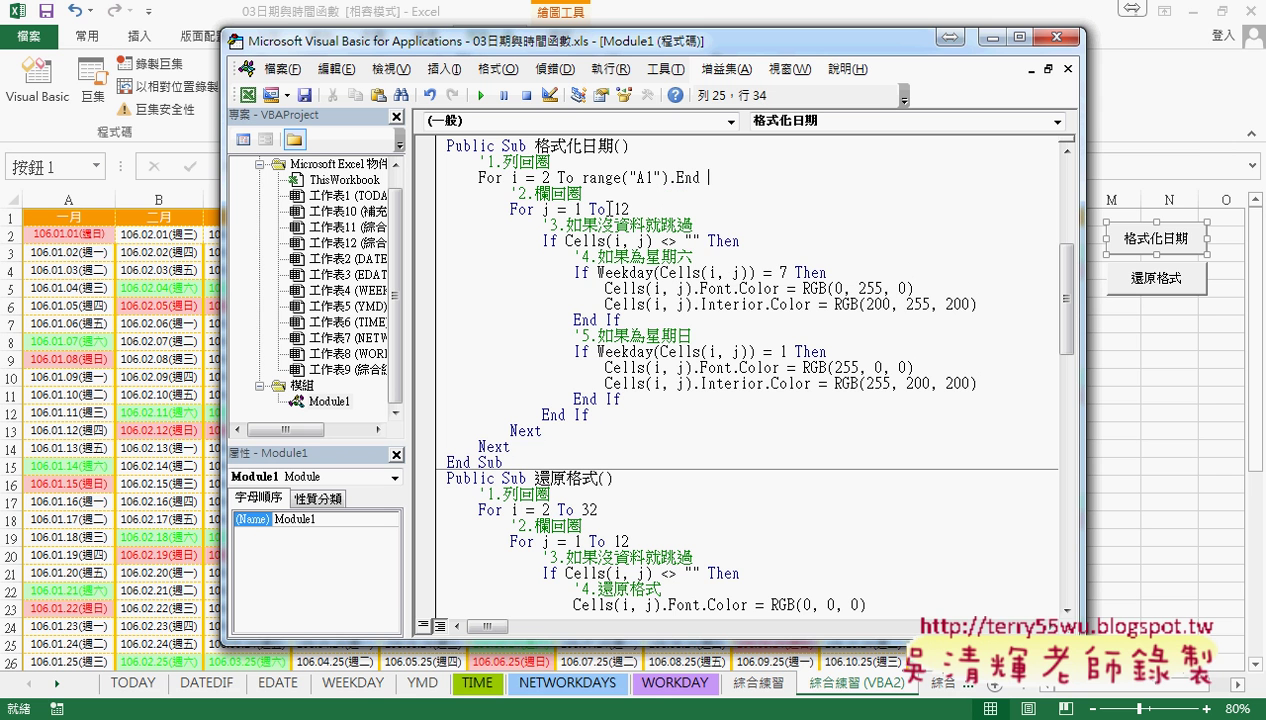
pyautogui.write(' (xl')
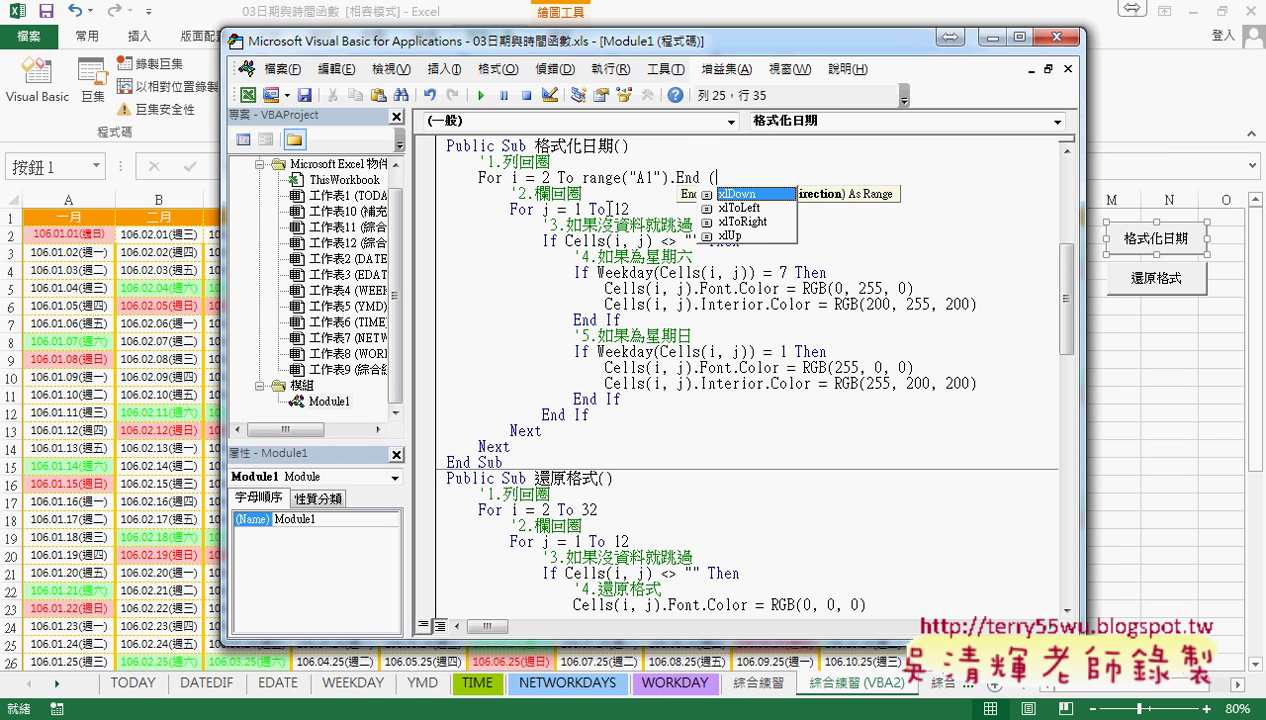
pyautogui.write('Down )')
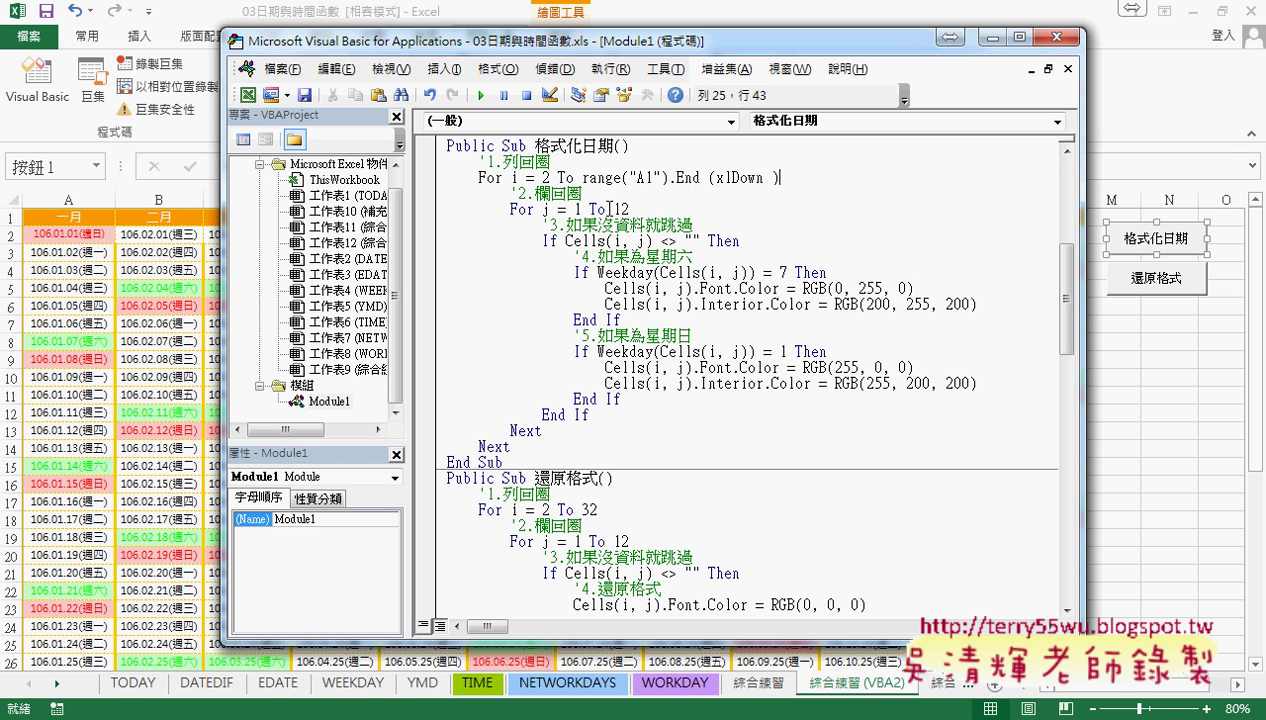
pyautogui.write('.ro')
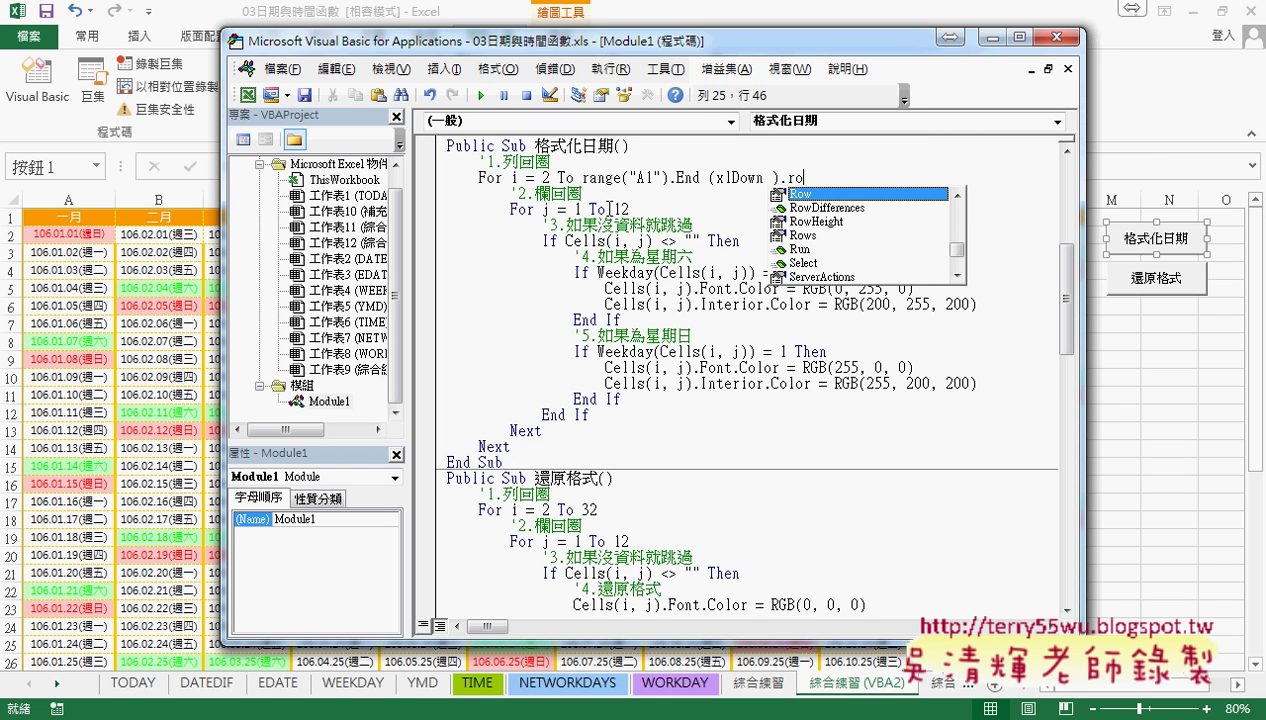
pyautogui.write('w')
pyautogui.press('Down')
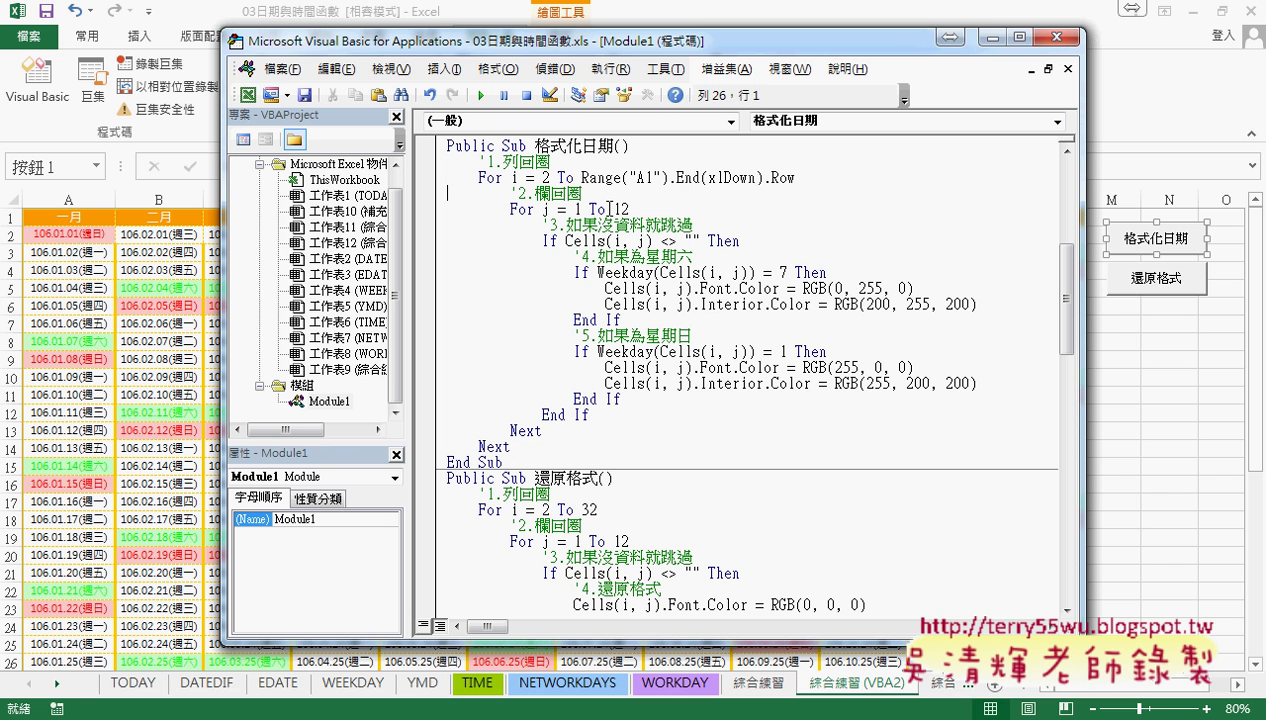
# Select the last-row expression, try editing its argument, undo, and reselect it.
pyautogui.moveTo(796, 177); pyautogui.dragTo(584, 177)
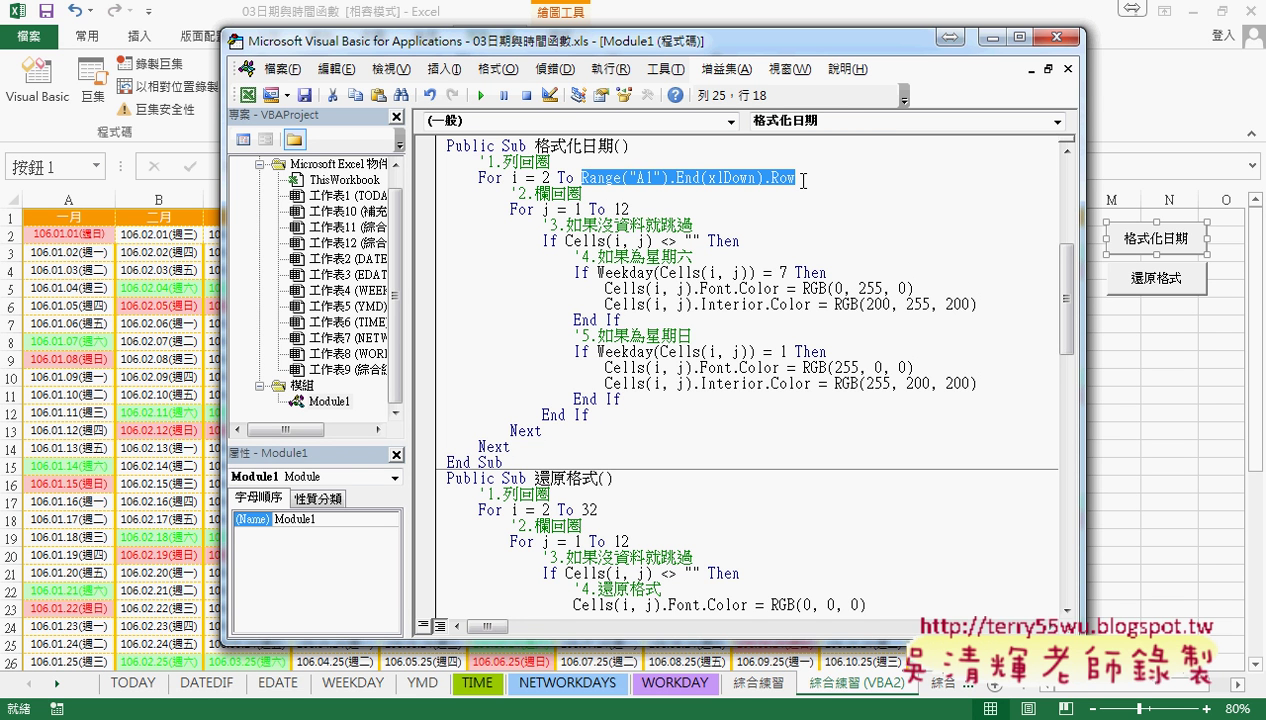
pyautogui.press('Left')
pyautogui.moveTo(803, 179); pyautogui.dragTo(704, 180)
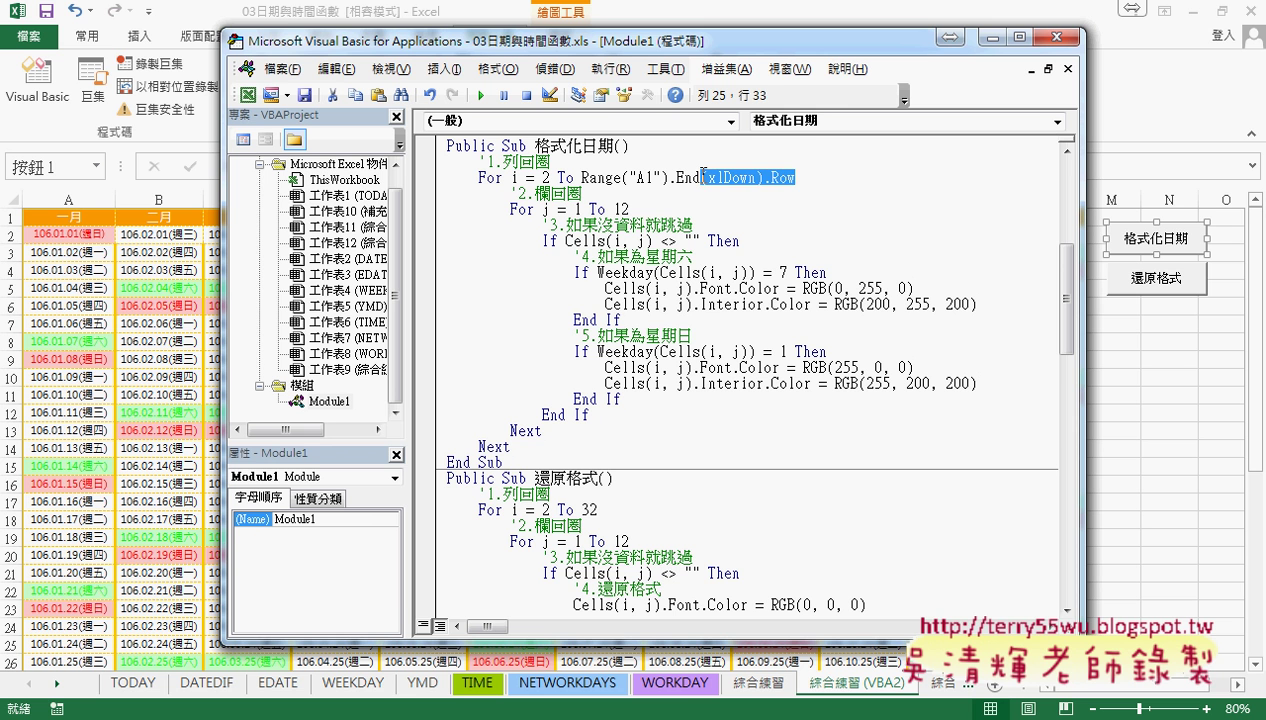
pyautogui.write('(')
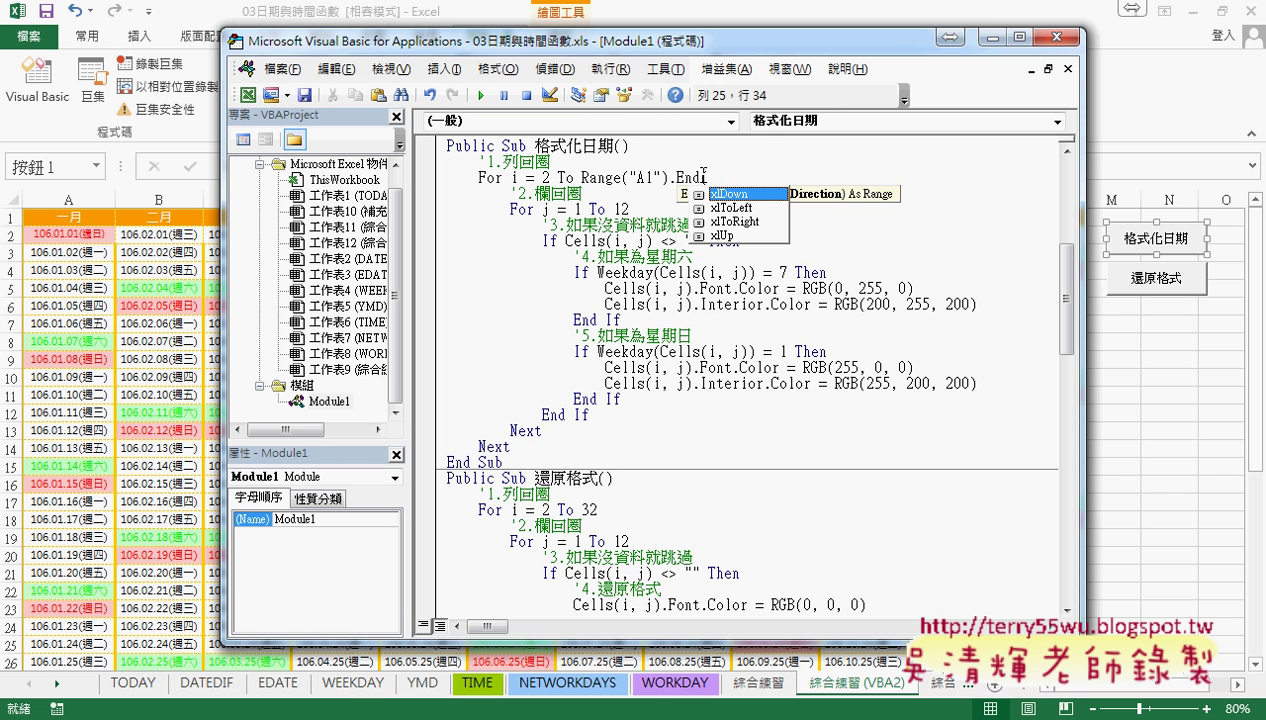
pyautogui.hotkey('ctrl', 'z')
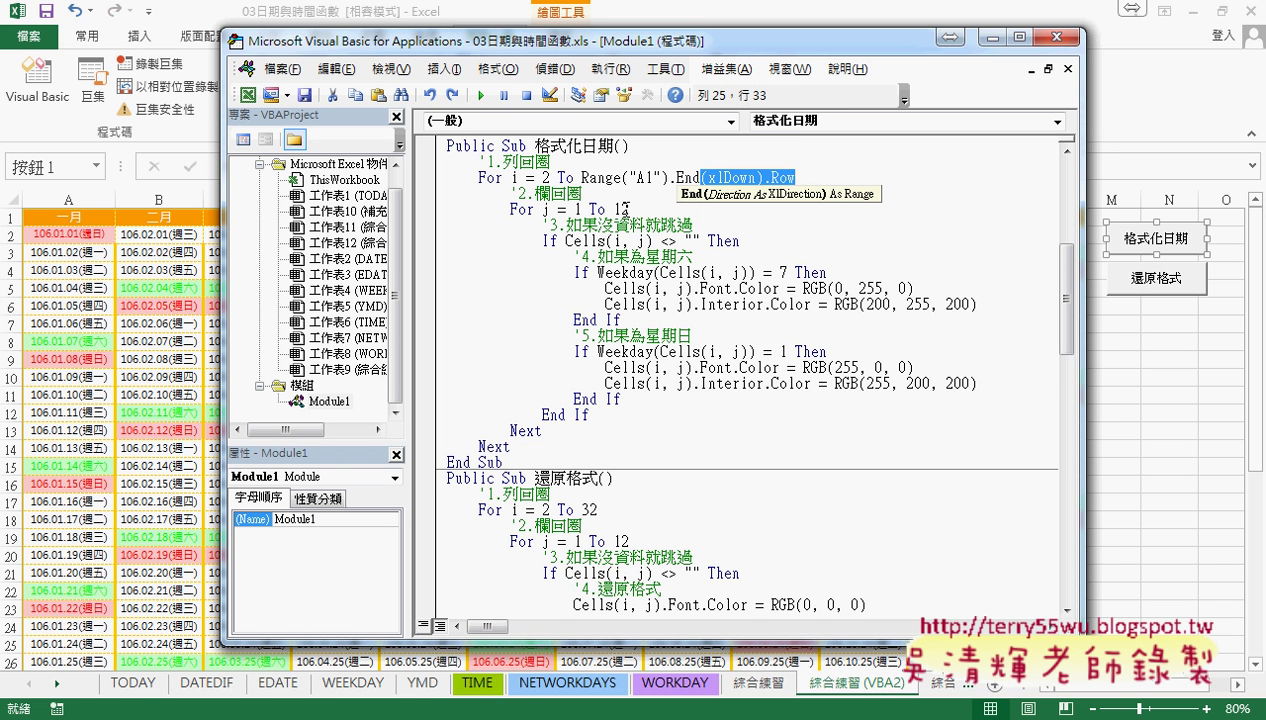
pyautogui.click(621, 208)
pyautogui.moveTo(820, 180); pyautogui.dragTo(582, 179)
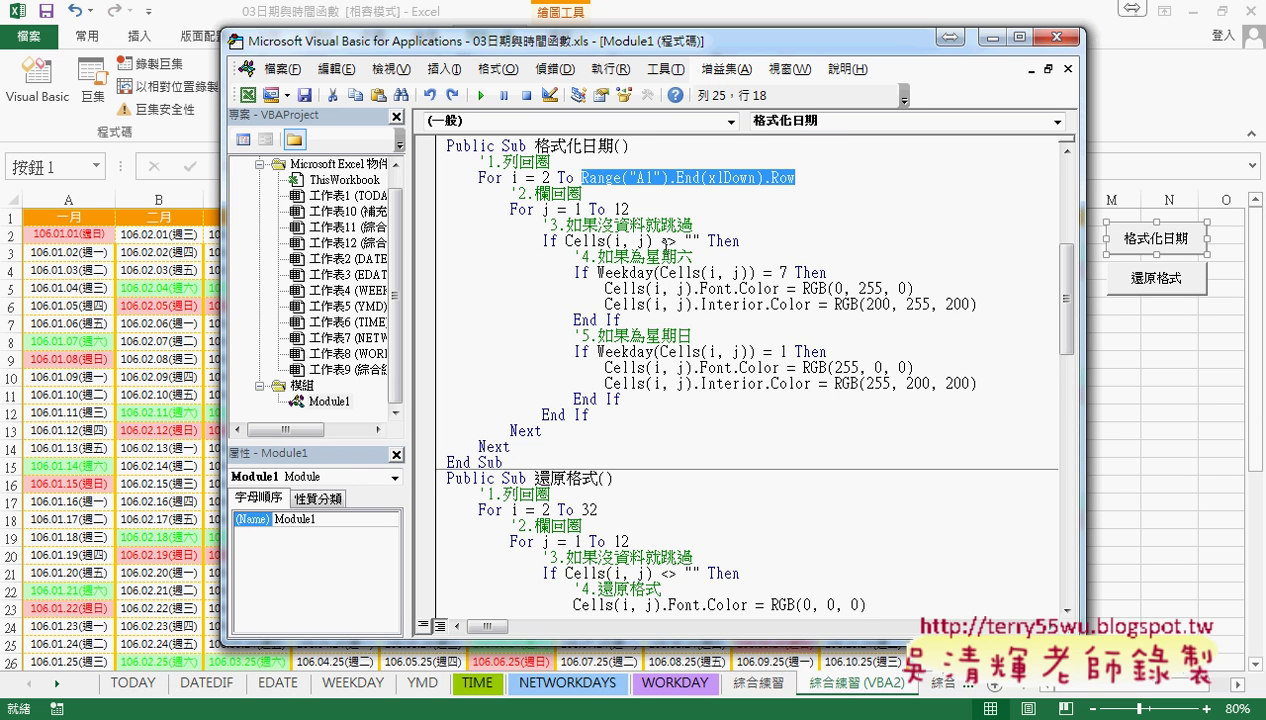
# Paste the copied last-row expression over 12 in the For j line.
pyautogui.click(621, 208)
pyautogui.write('Range("A1").End(xlDown).Row')
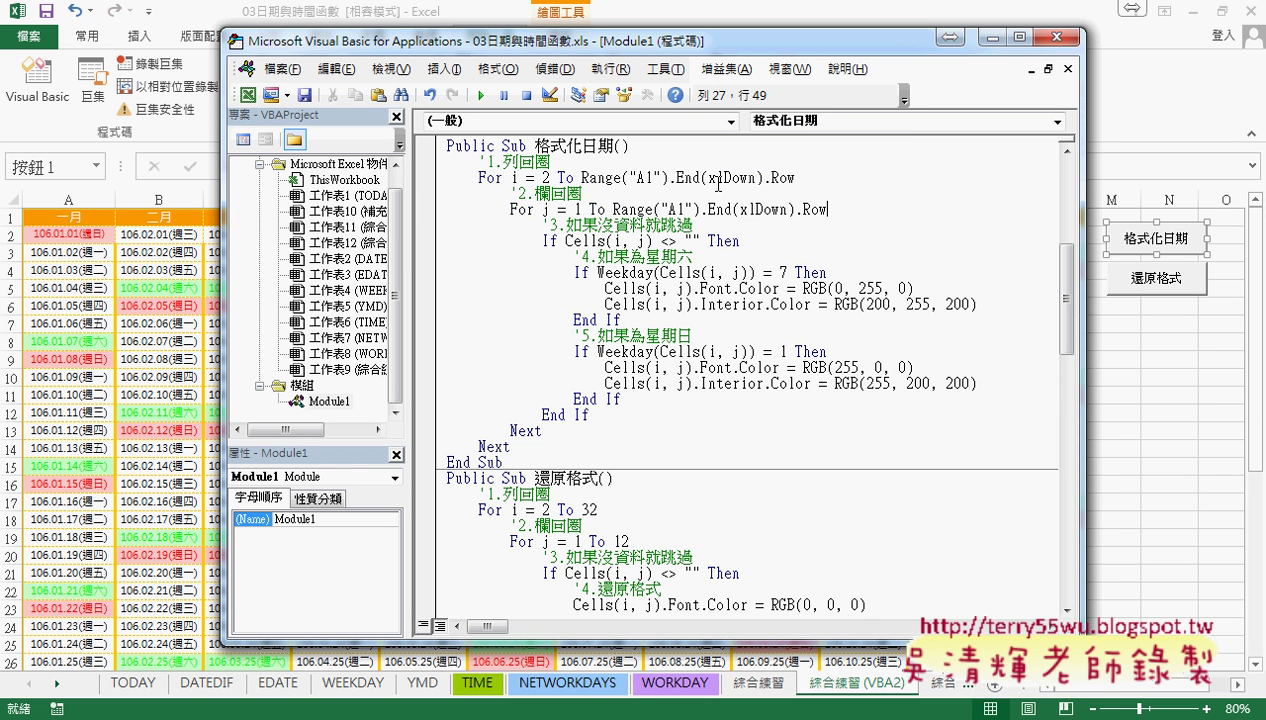
pyautogui.moveTo(687, 48); pyautogui.dragTo(694, 160)
pyautogui.moveTo(803, 290); pyautogui.dragTo(589, 292)
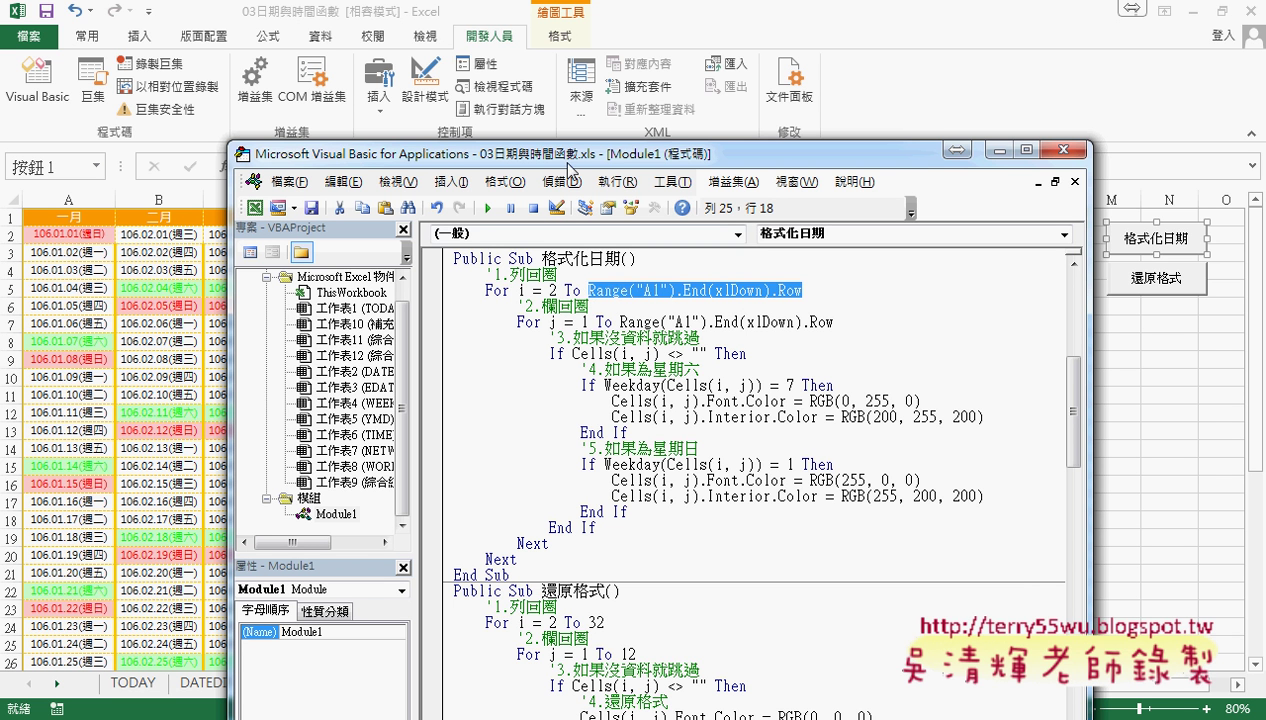
pyautogui.click(550, 322)
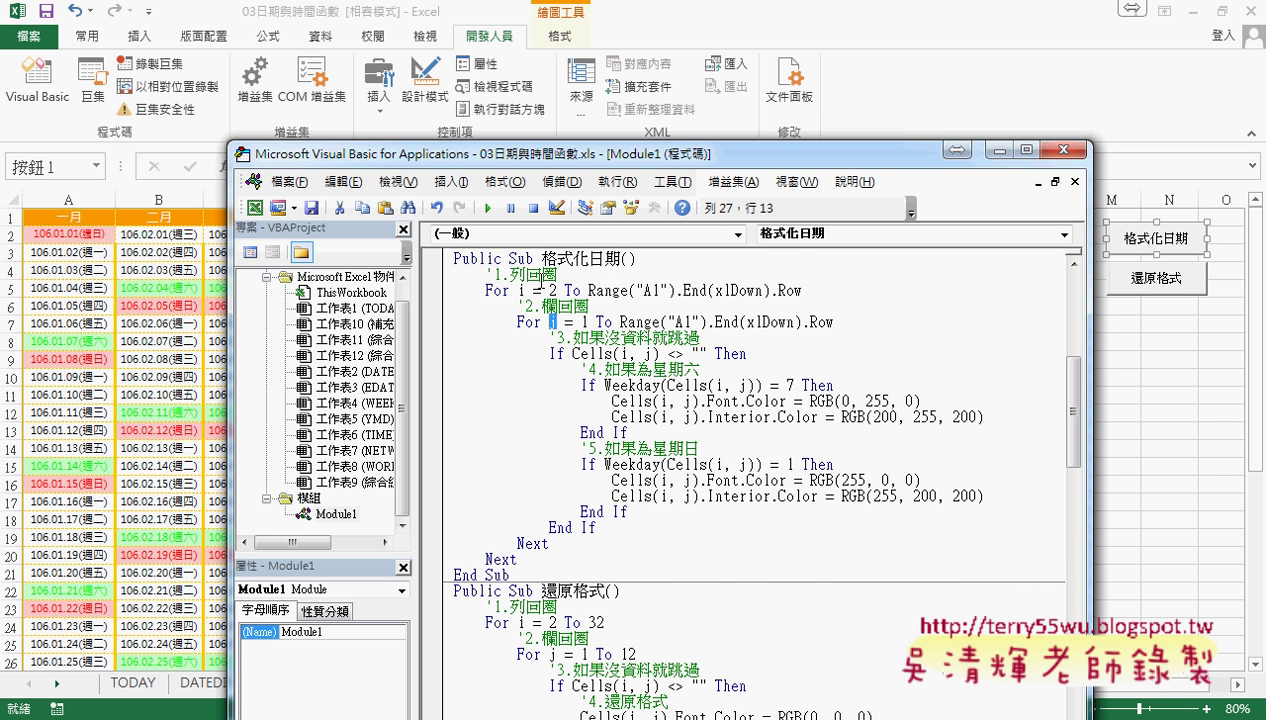
pyautogui.moveTo(490, 158); pyautogui.dragTo(405, 279)
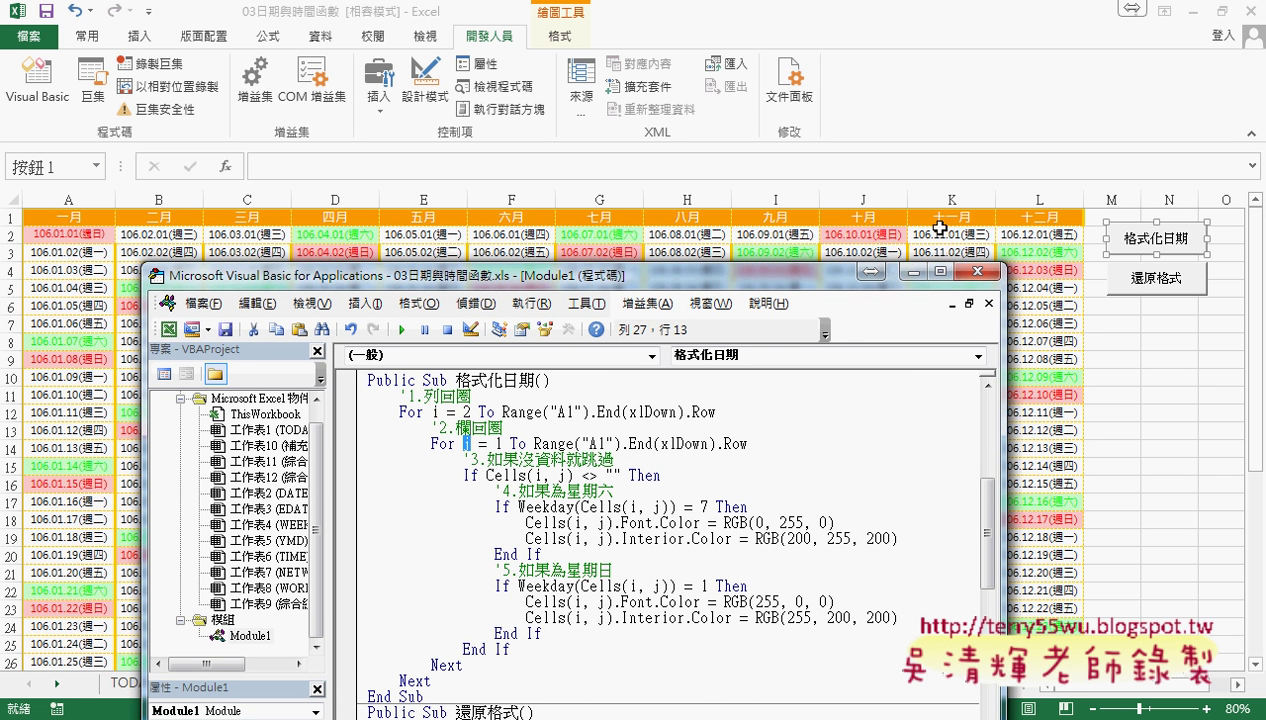
pyautogui.write('j')
# Change the pasted expression to End(xlToRight).Column and select it.
pyautogui.click(745, 443)
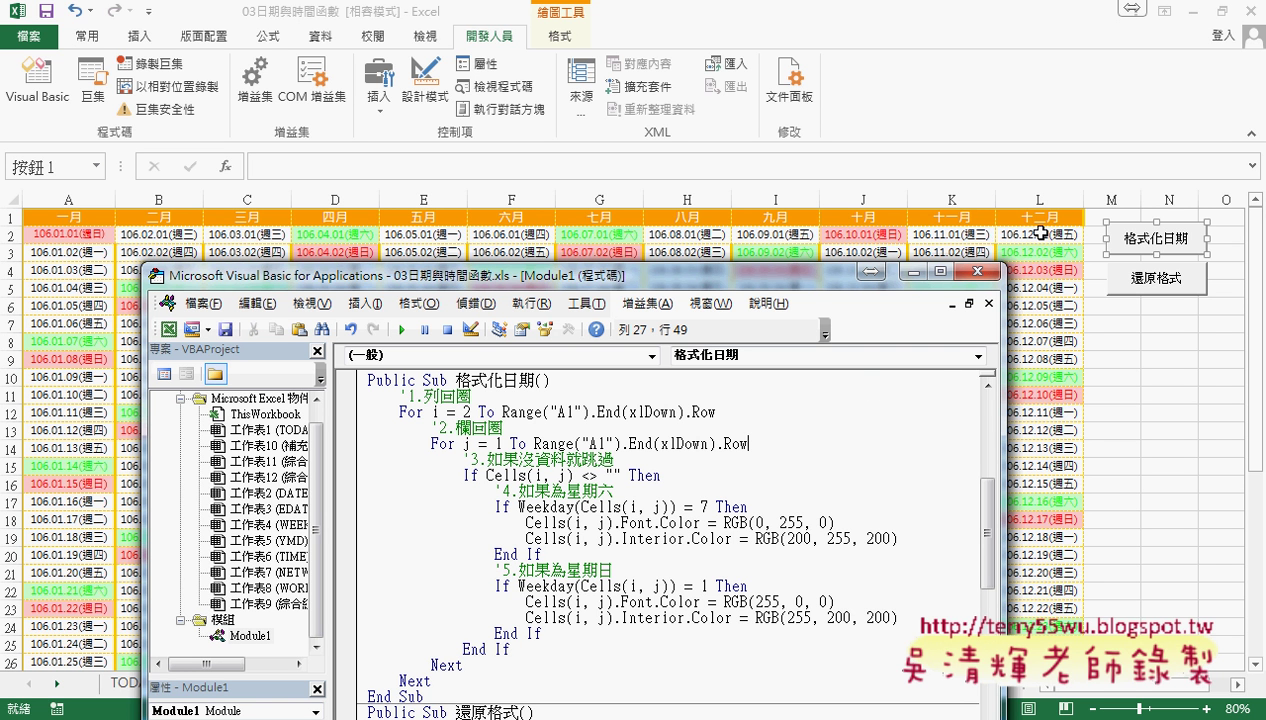
pyautogui.moveTo(654, 443); pyautogui.dragTo(765, 444)
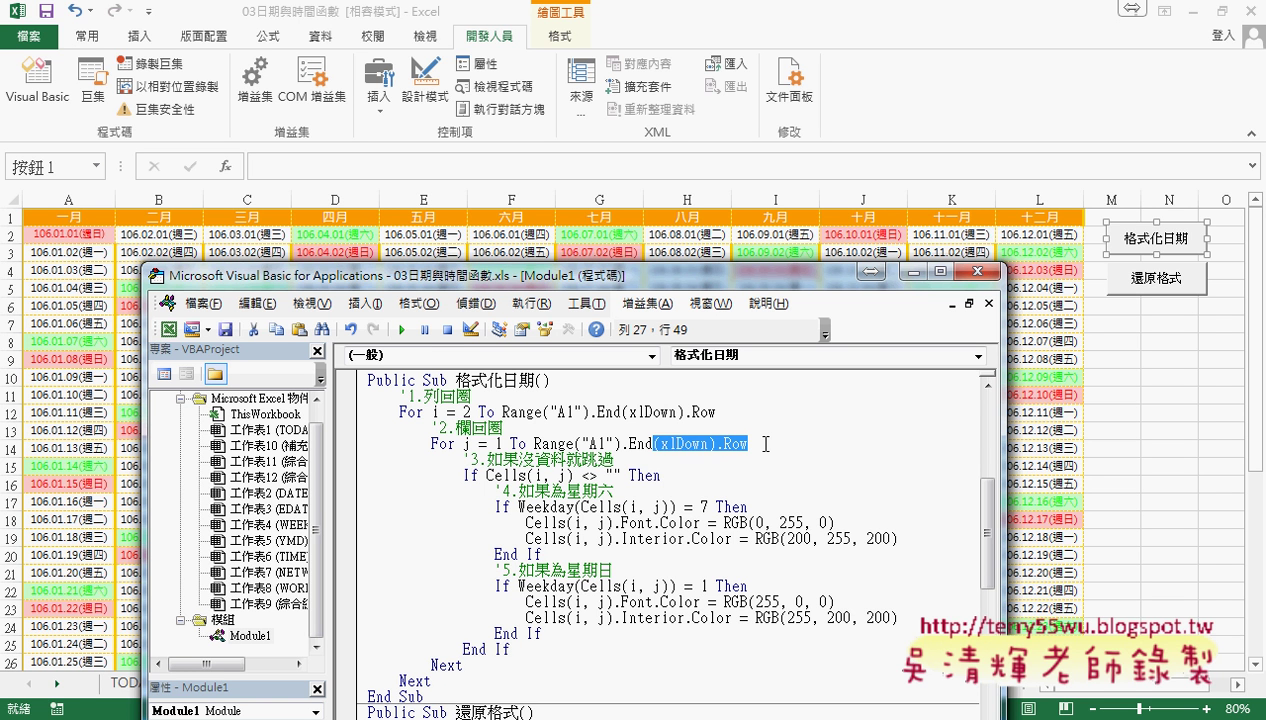
pyautogui.write('(')
pyautogui.press('Down')
pyautogui.press('Down')
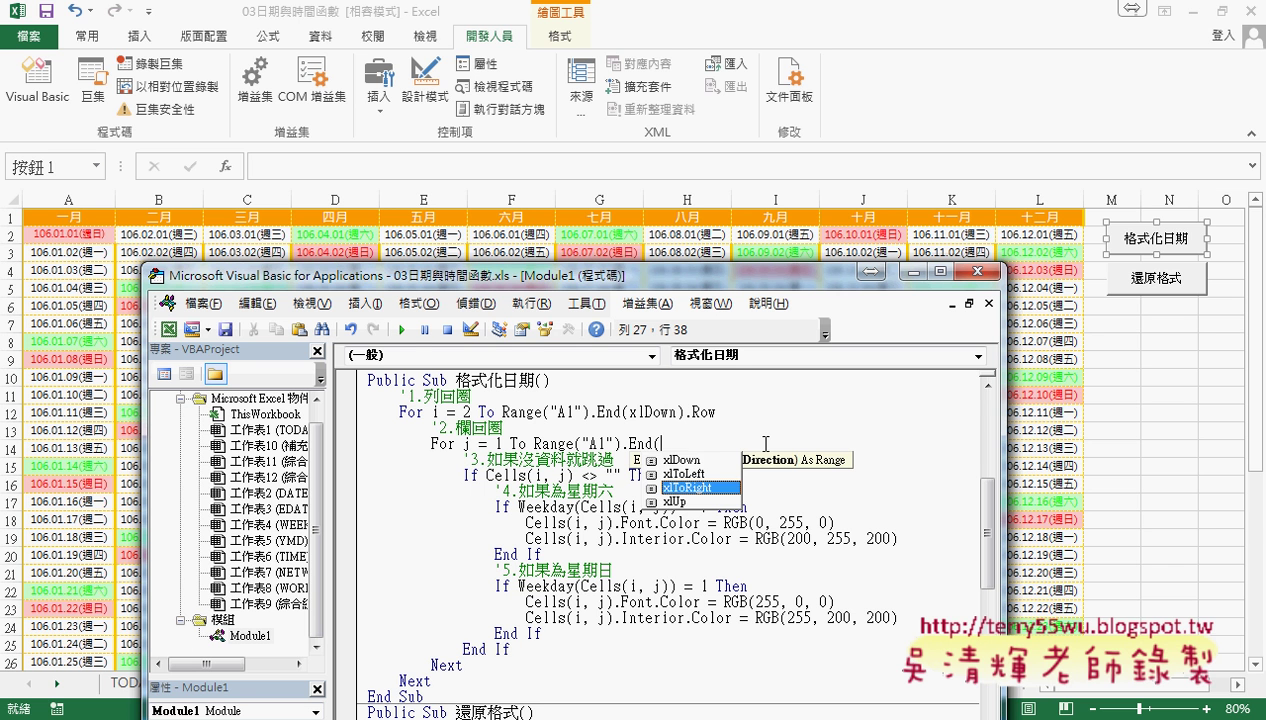
pyautogui.press('space')
pyautogui.press('BackSpace')
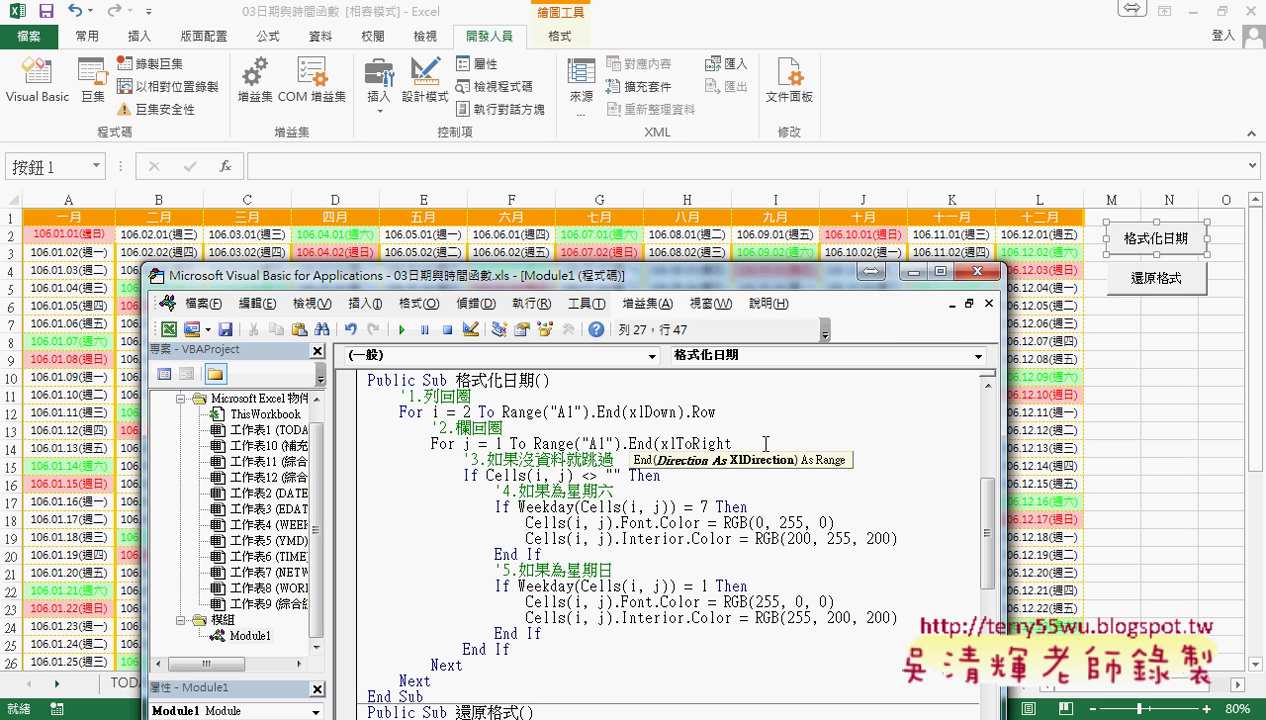
pyautogui.write(').')
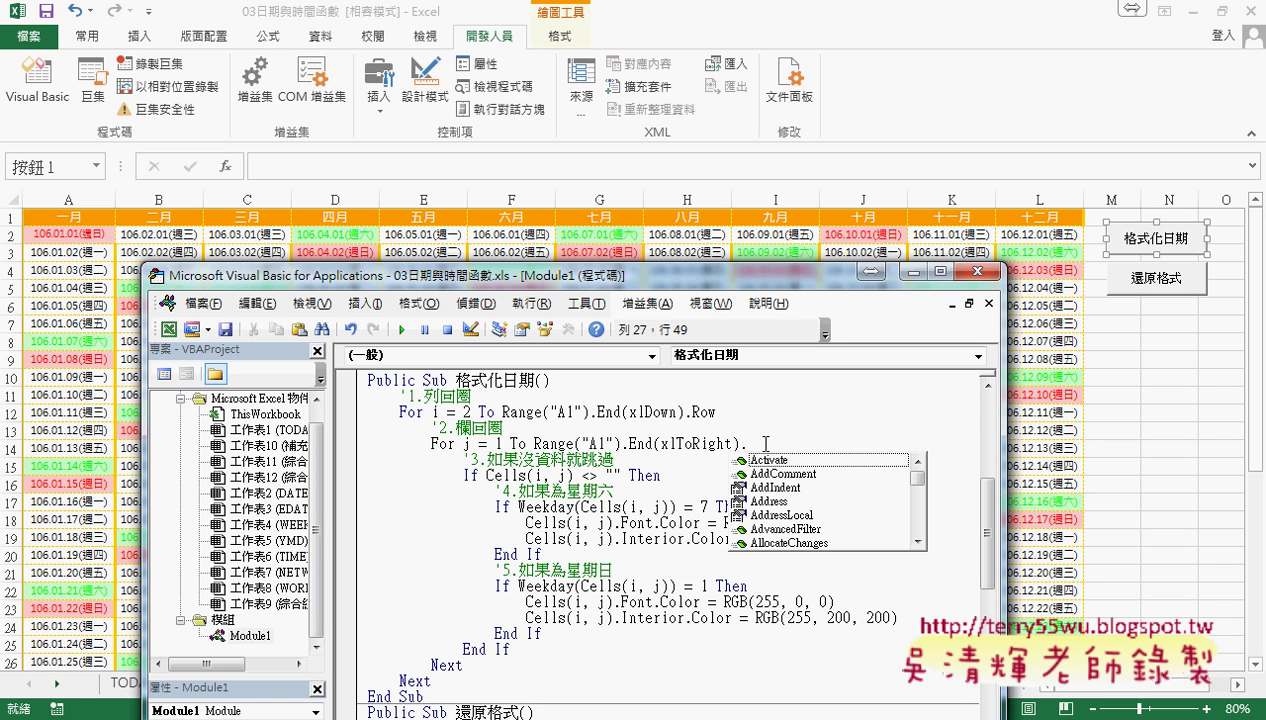
pyautogui.write('c')
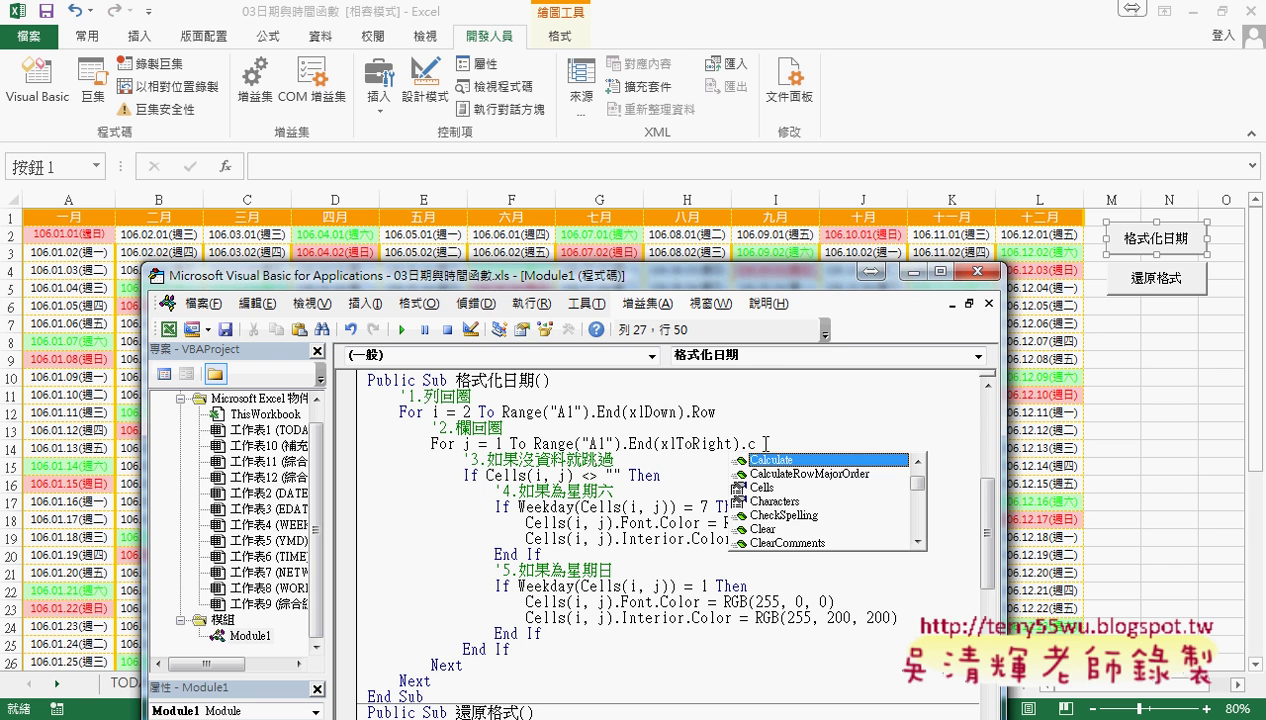
pyautogui.write('o')
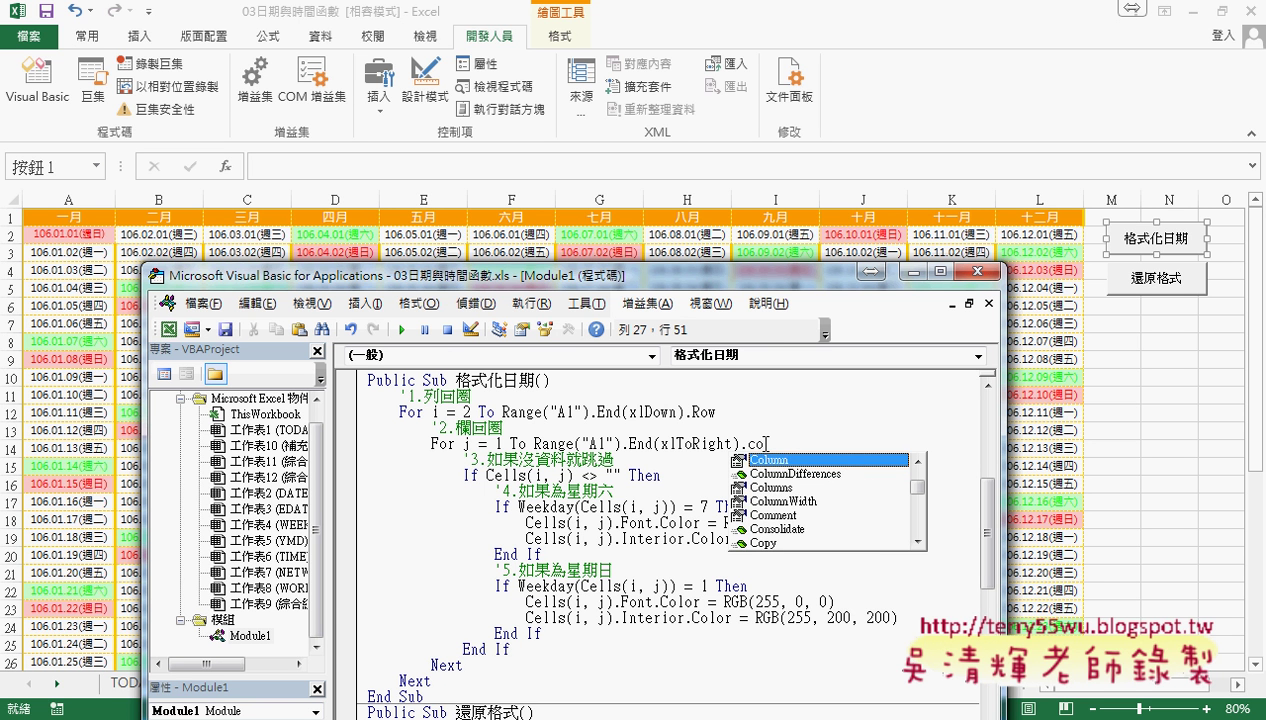
pyautogui.press('space')
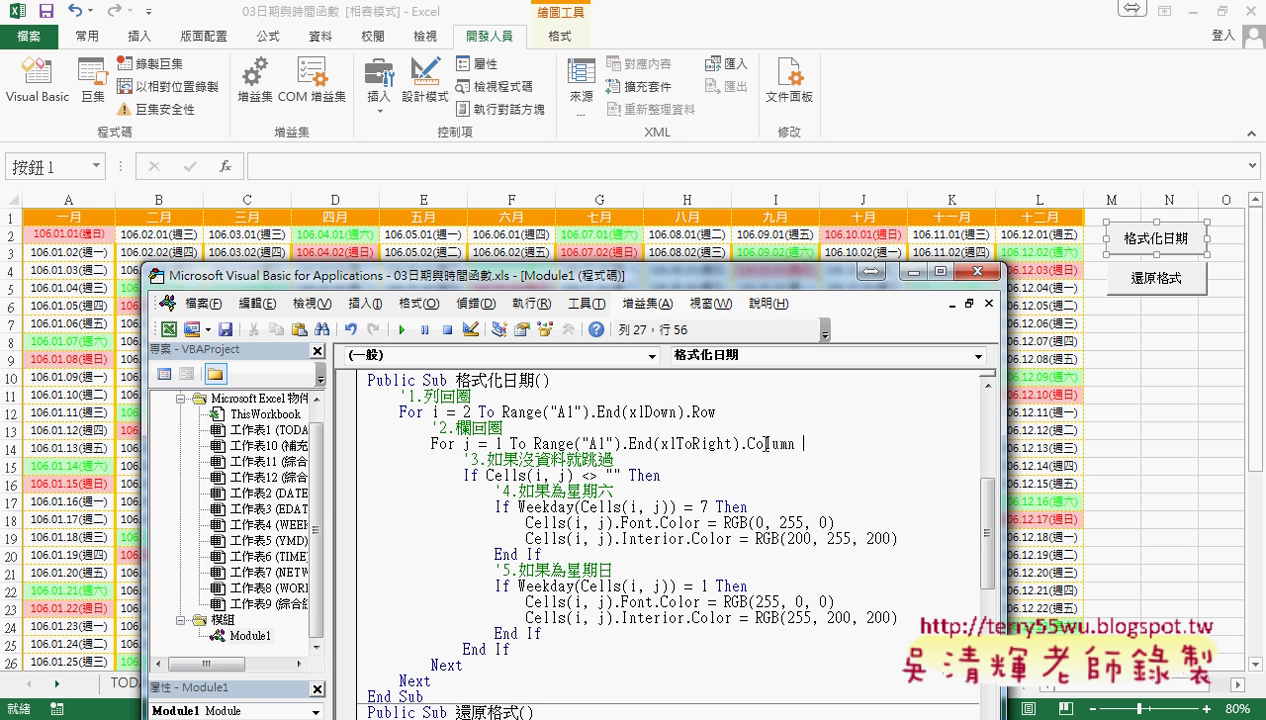
pyautogui.click(797, 444)
pyautogui.moveTo(797, 444); pyautogui.dragTo(534, 444)
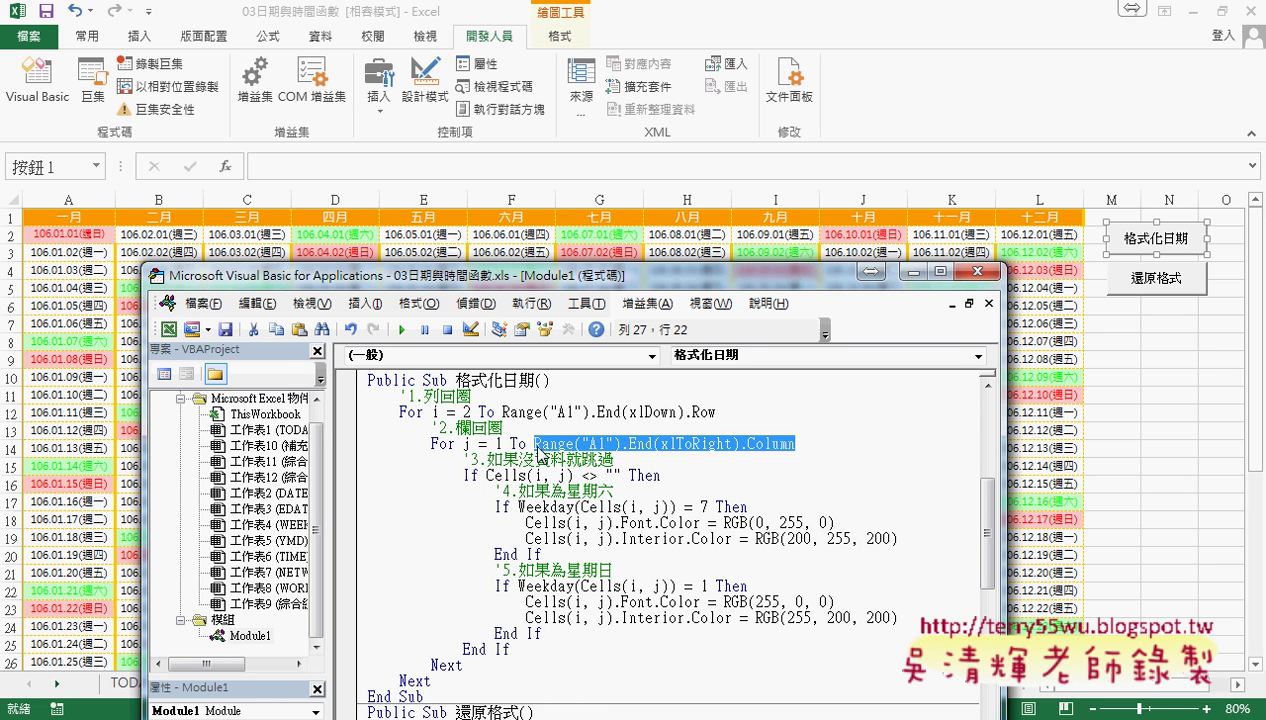
pyautogui.moveTo(685, 284); pyautogui.dragTo(690, 90)
pyautogui.click(485, 282)
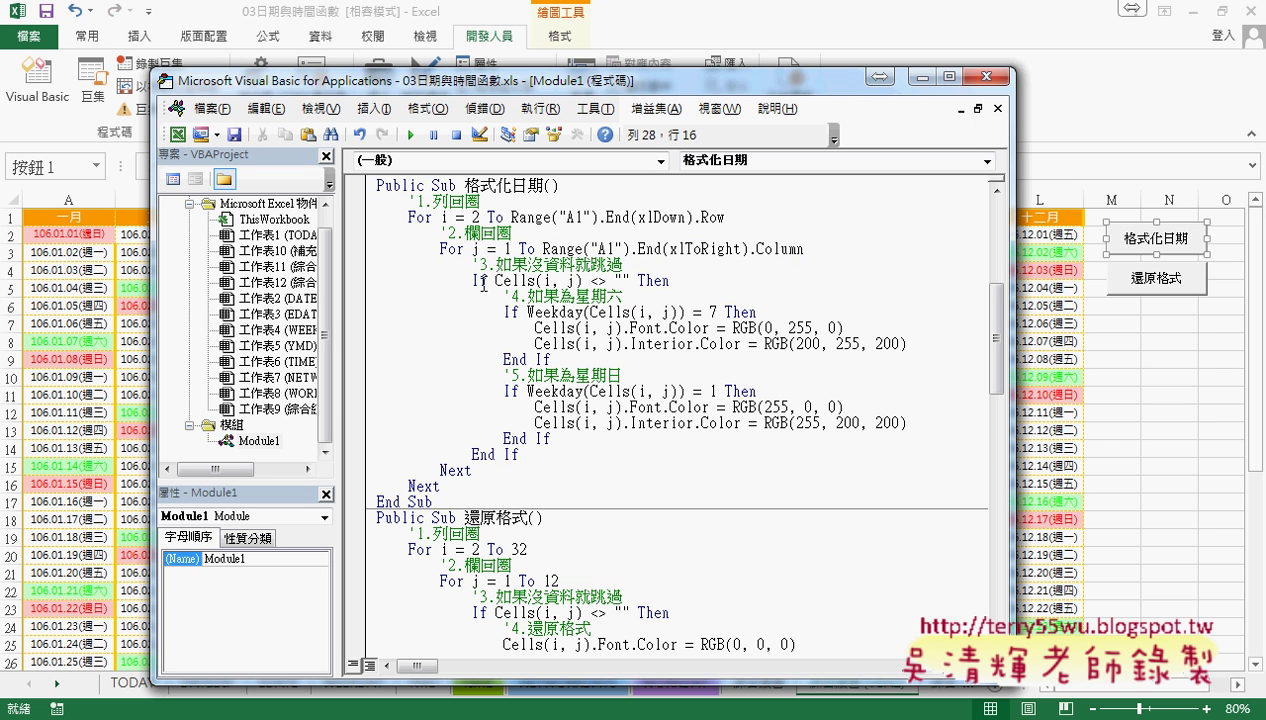
pyautogui.moveTo(496, 281); pyautogui.dragTo(630, 281)
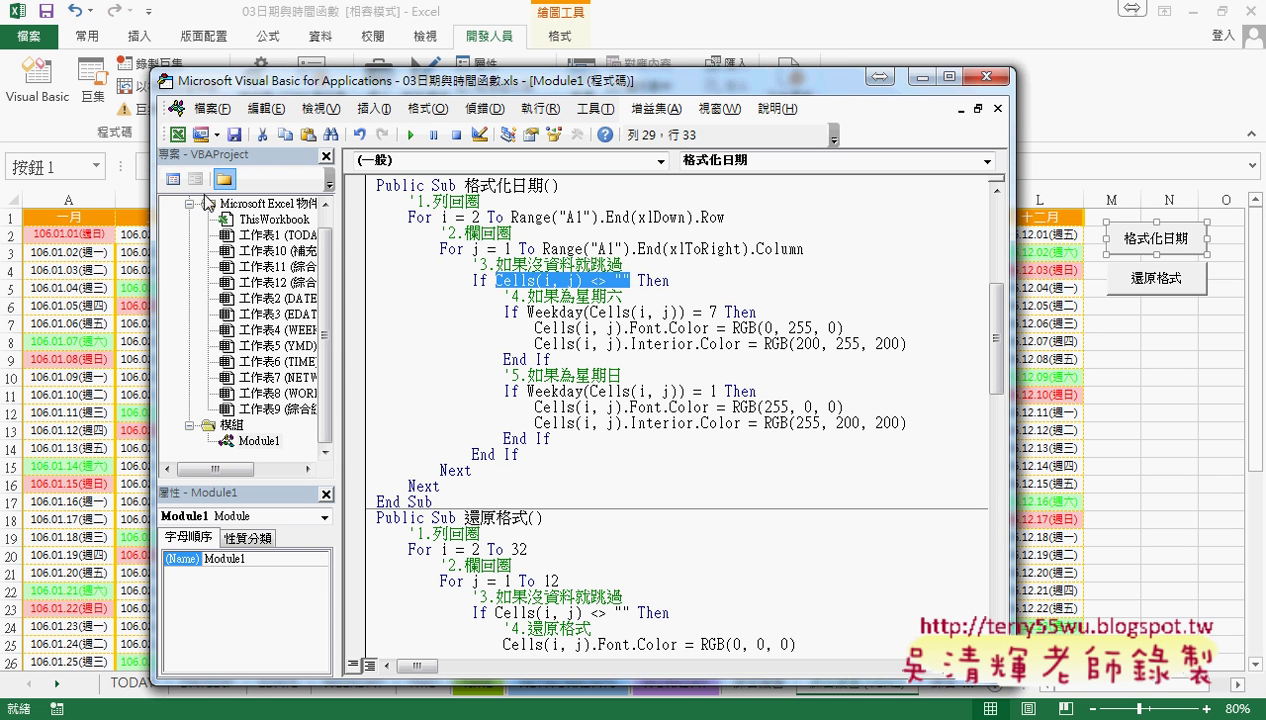
pyautogui.moveTo(292, 82); pyautogui.dragTo(272, 304)
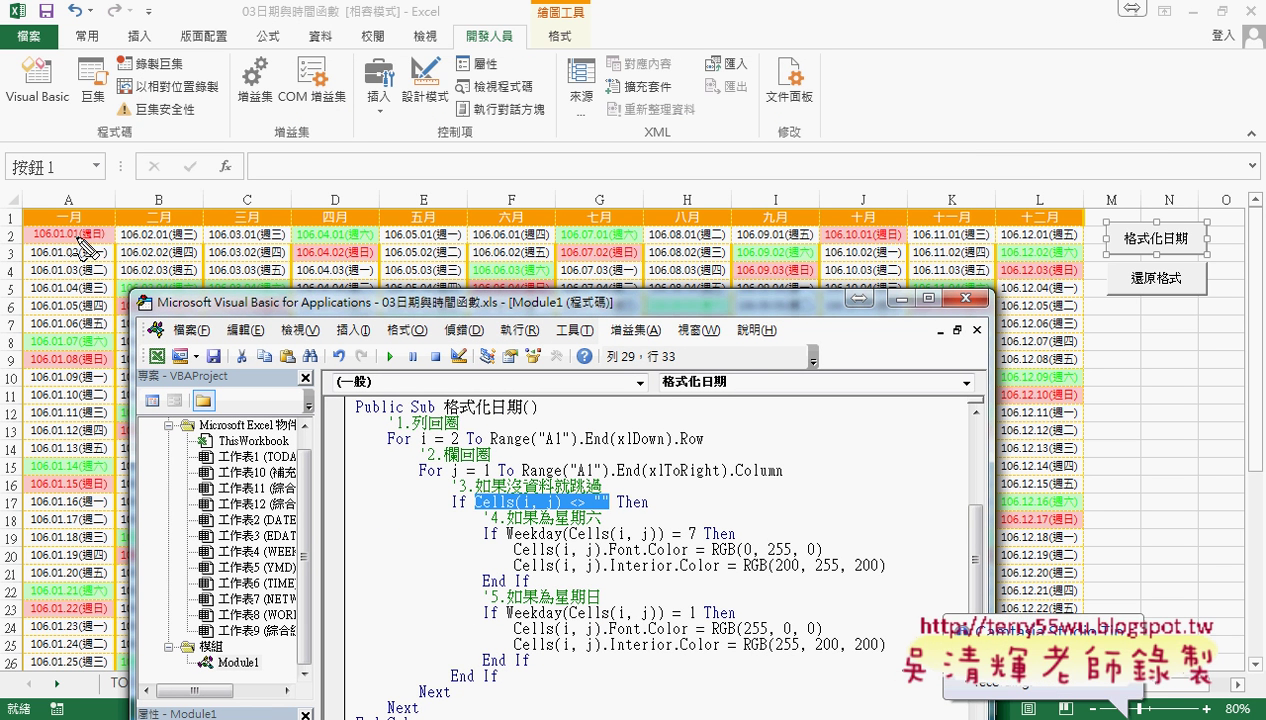
pyautogui.moveTo(60, 226); pyautogui.dragTo(108, 232)
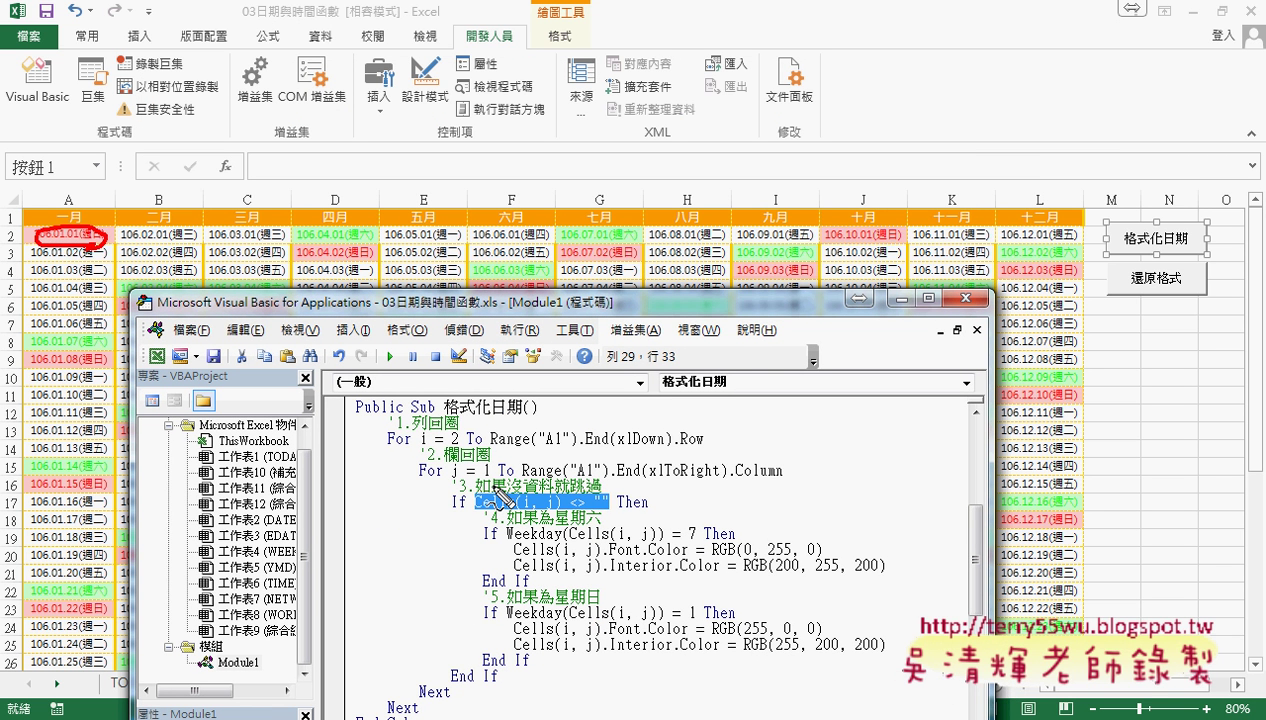
pyautogui.moveTo(462, 483); pyautogui.dragTo(451, 480)
pyautogui.moveTo(437, 686); pyautogui.dragTo(404, 494)
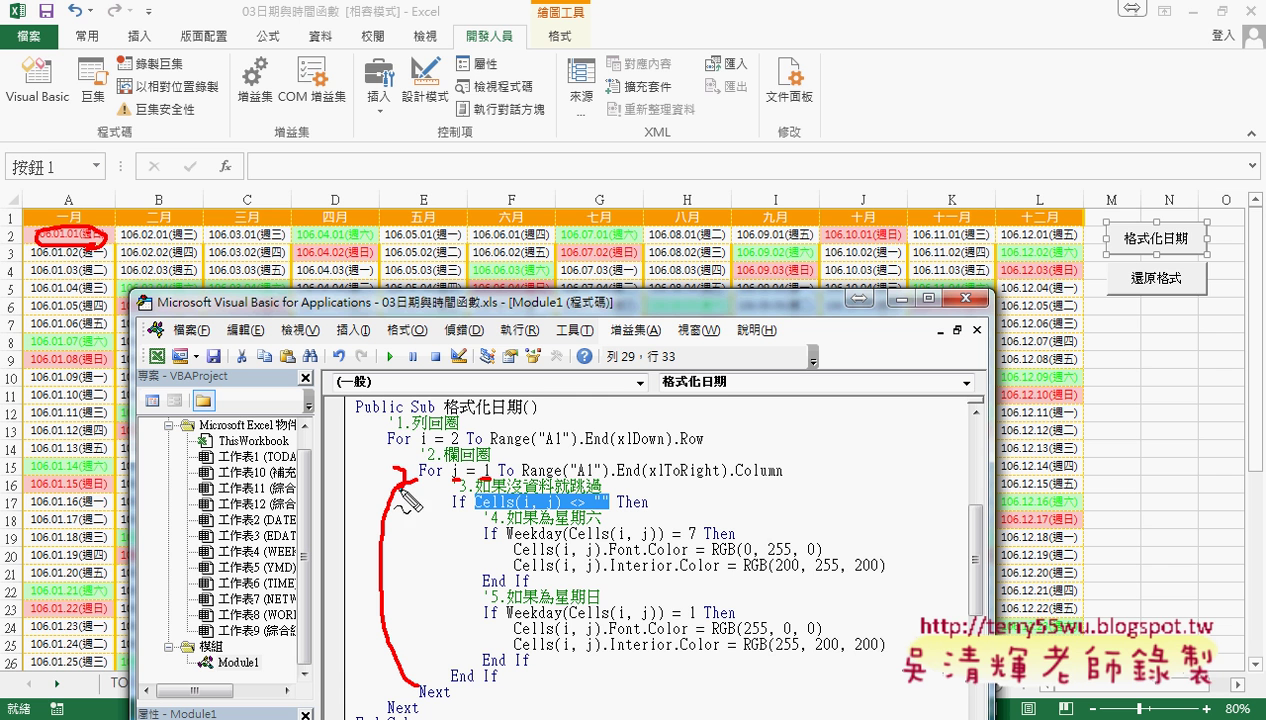
pyautogui.moveTo(122, 238); pyautogui.dragTo(318, 238)
pyautogui.moveTo(466, 240); pyautogui.dragTo(652, 248)
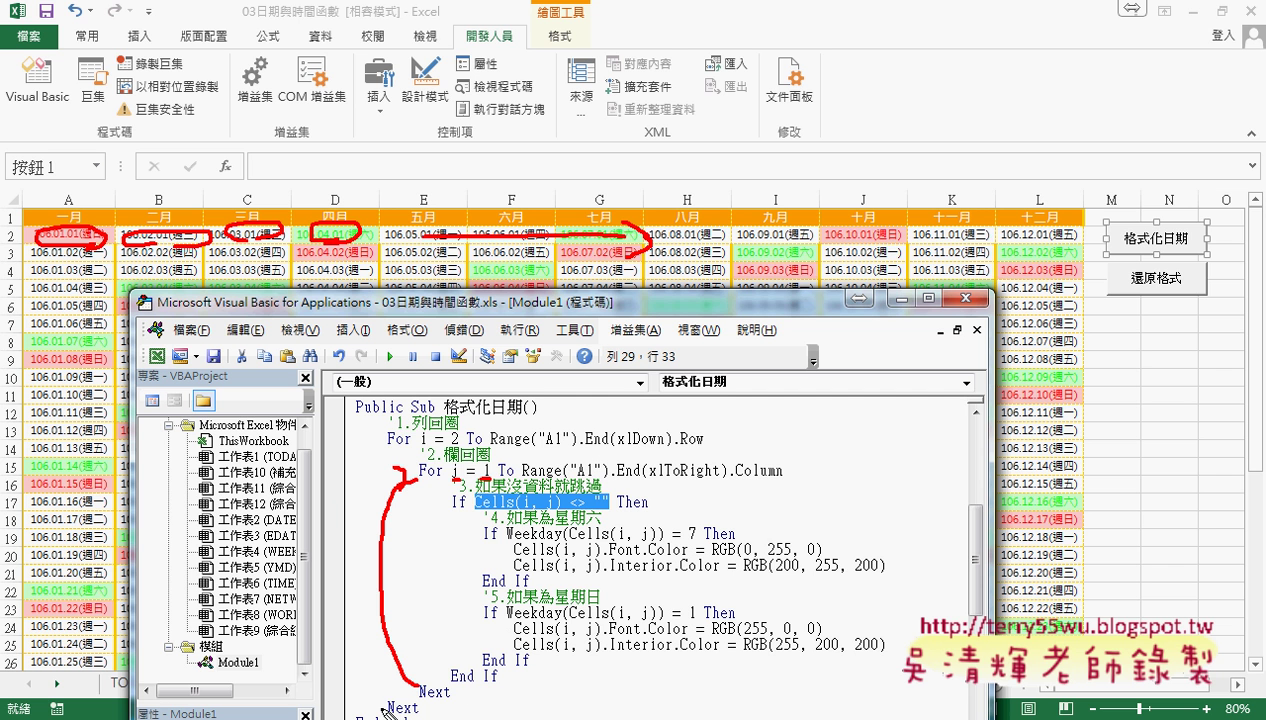
pyautogui.moveTo(388, 712)
pyautogui.mouseDown()
pyautogui.moveTo(385, 438)
pyautogui.moveTo(463, 445)
pyautogui.mouseUp()
pyautogui.moveTo(8, 243)
pyautogui.mouseDown()
pyautogui.moveTo(16, 262)
pyautogui.moveTo(96, 252)
pyautogui.mouseUp()
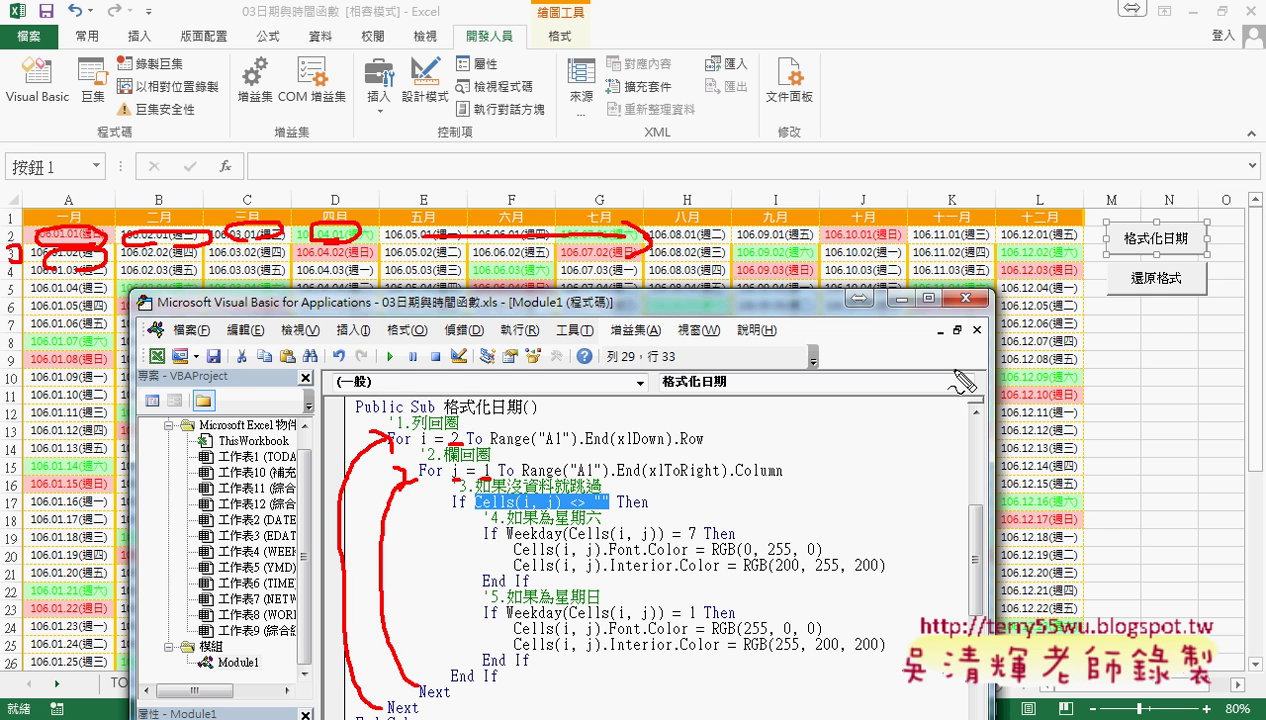
pyautogui.press('Escape')
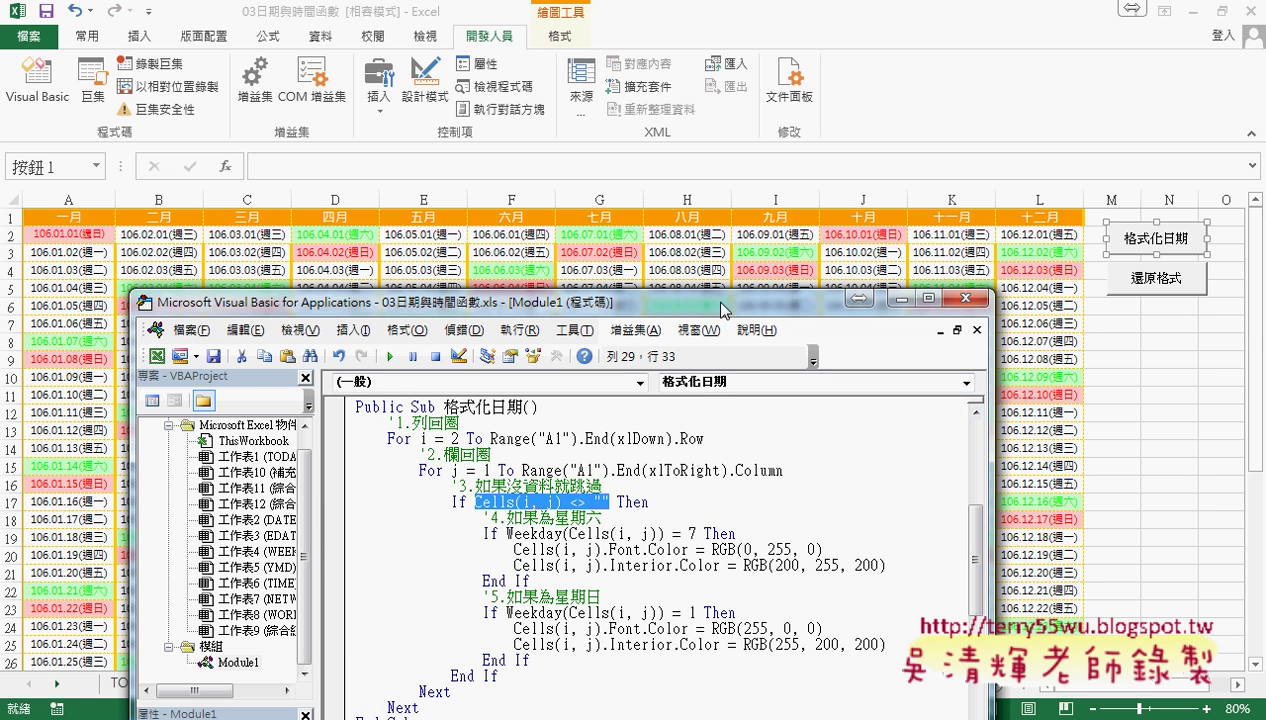
pyautogui.moveTo(714, 298); pyautogui.dragTo(750, 92)
pyautogui.click(636, 292)
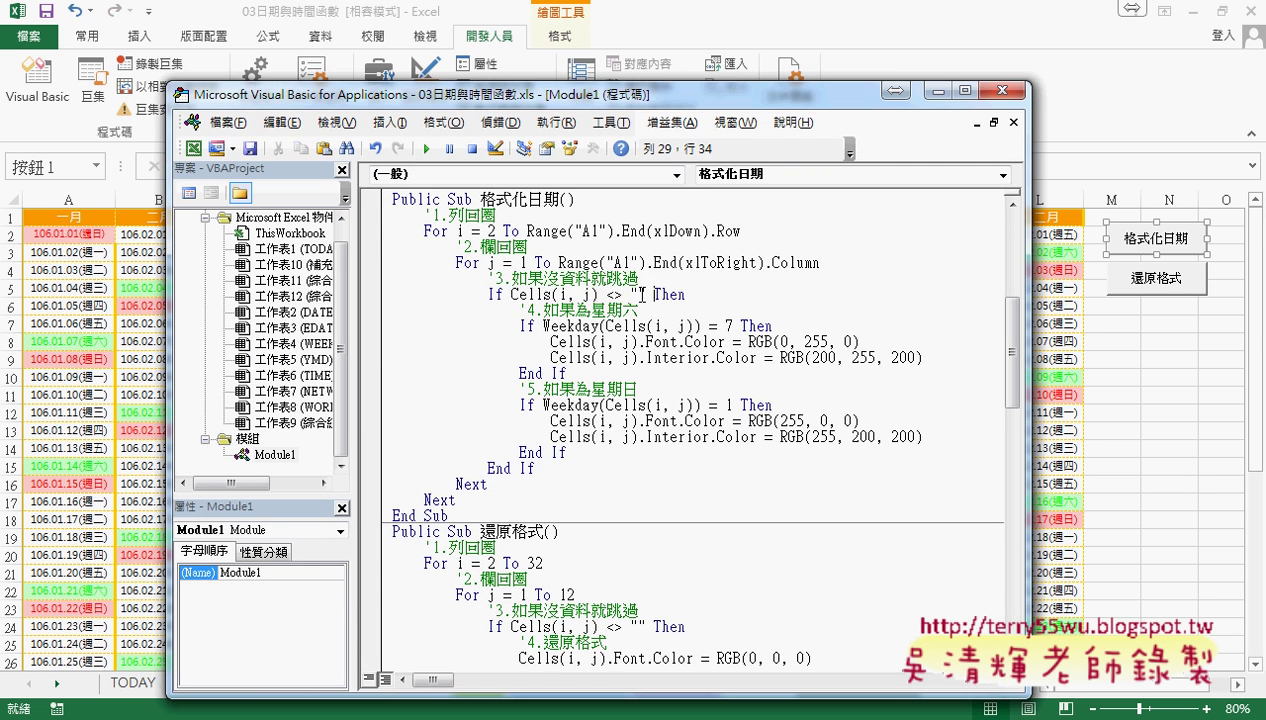
pyautogui.click(510, 295)
pyautogui.moveTo(510, 295); pyautogui.dragTo(648, 294)
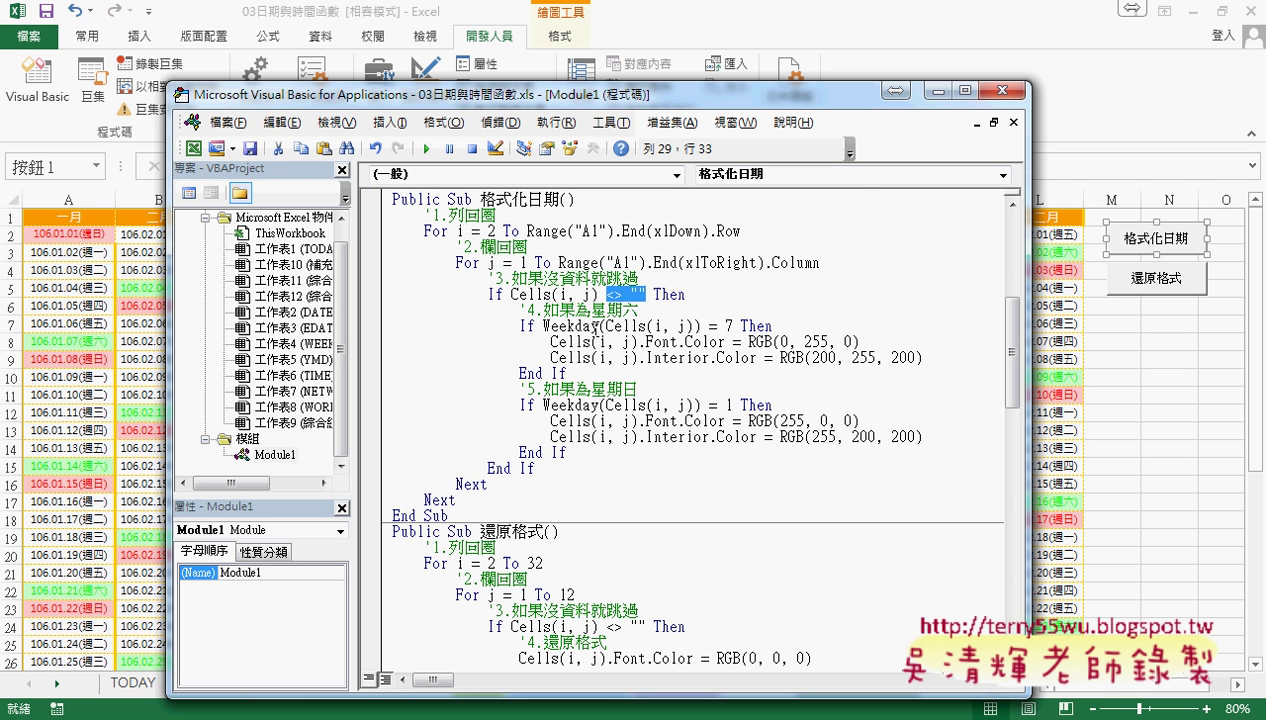
pyautogui.moveTo(543, 326); pyautogui.dragTo(700, 326)
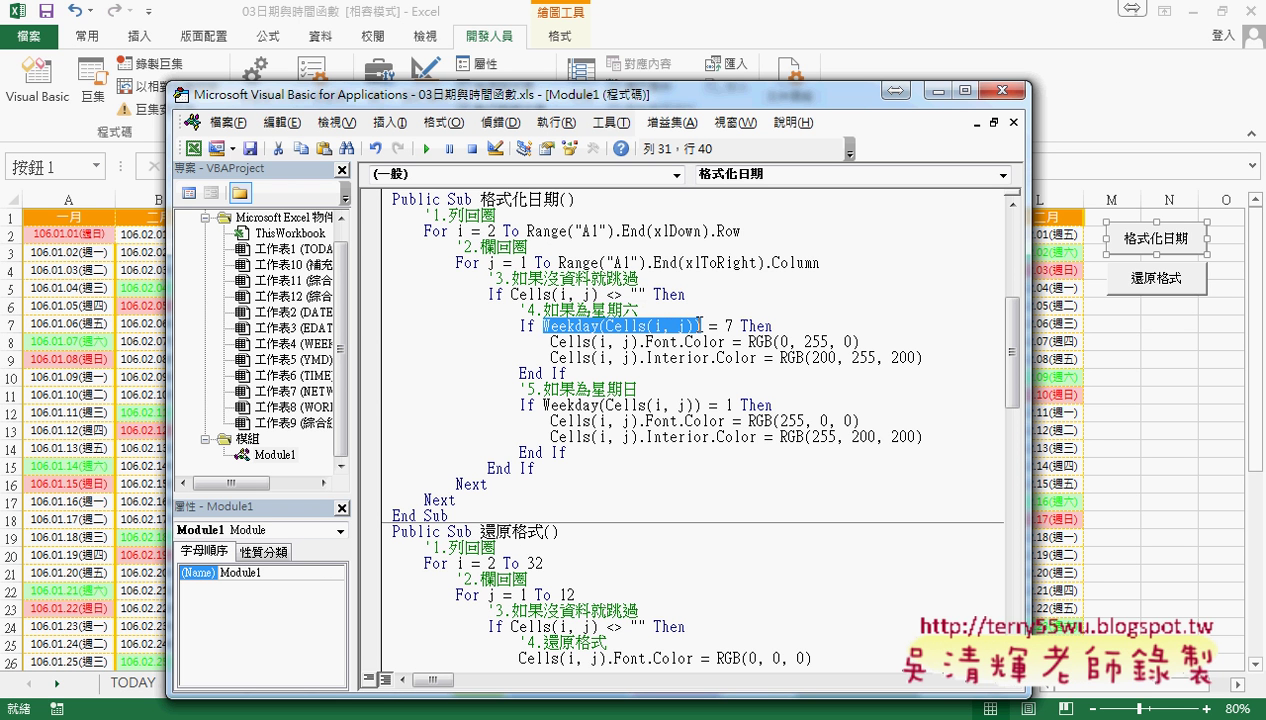
# Prefix Weekday with VBA. on the Saturday If line.
pyautogui.click(570, 326)
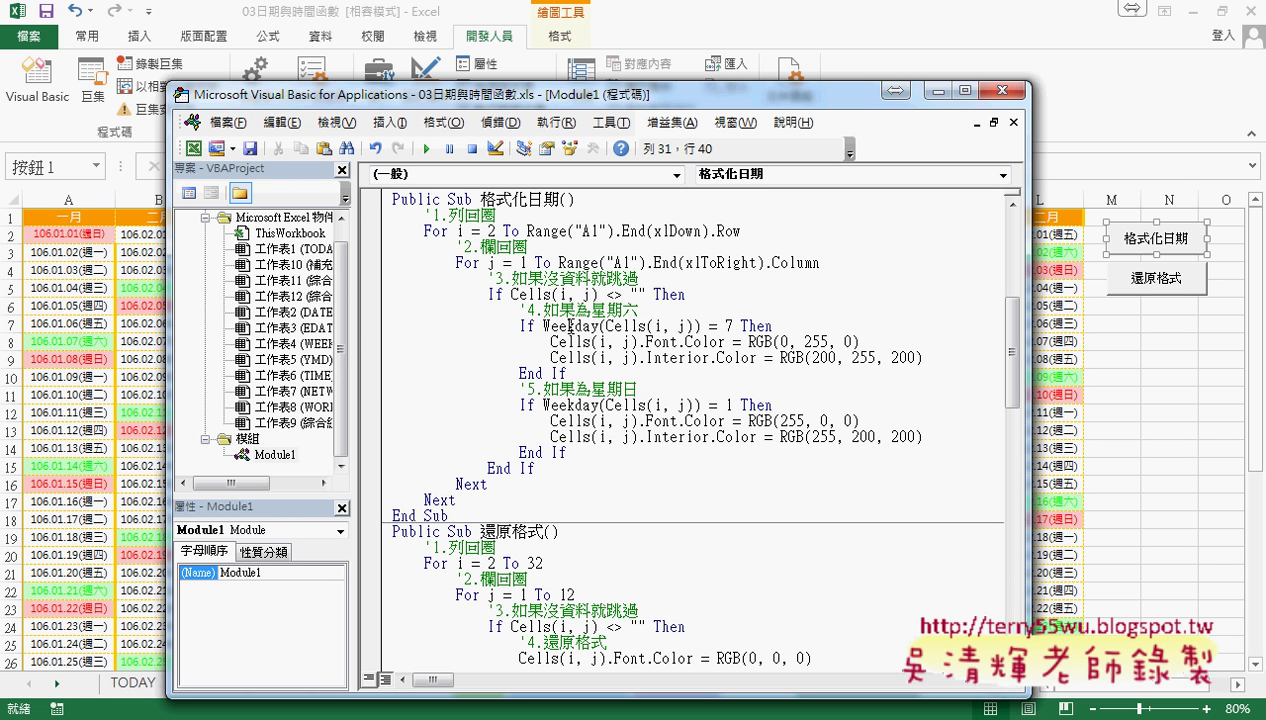
pyautogui.press('Left')
pyautogui.press('Left')
pyautogui.press('Left')
pyautogui.press('Left')
pyautogui.press('Left')
pyautogui.press('Left')
pyautogui.press('Left')
pyautogui.write('vba')
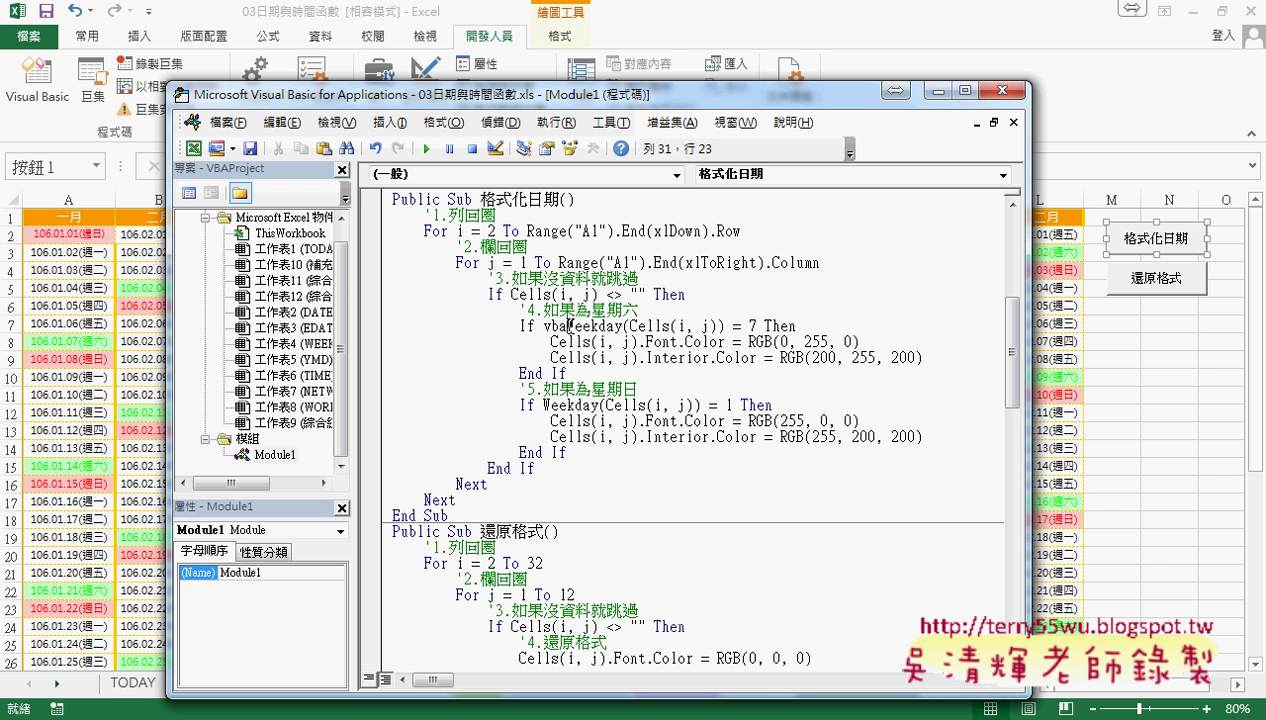
pyautogui.write('.')
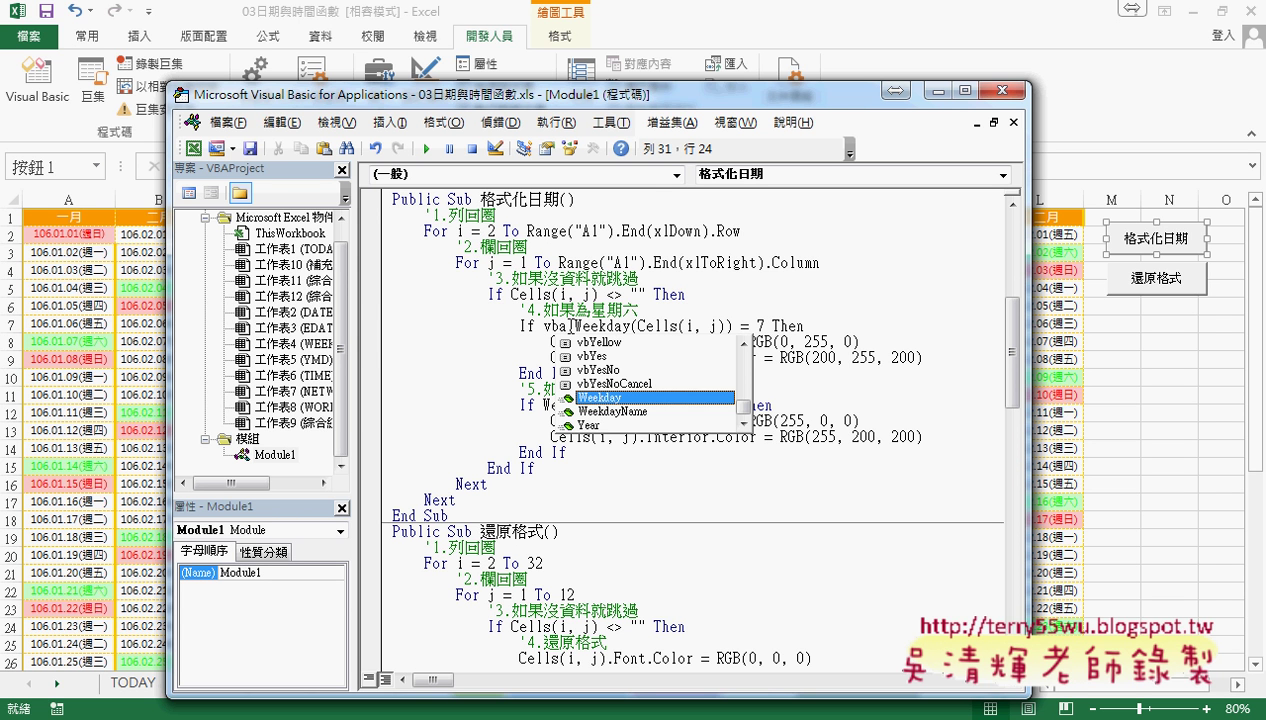
pyautogui.press('Escape')
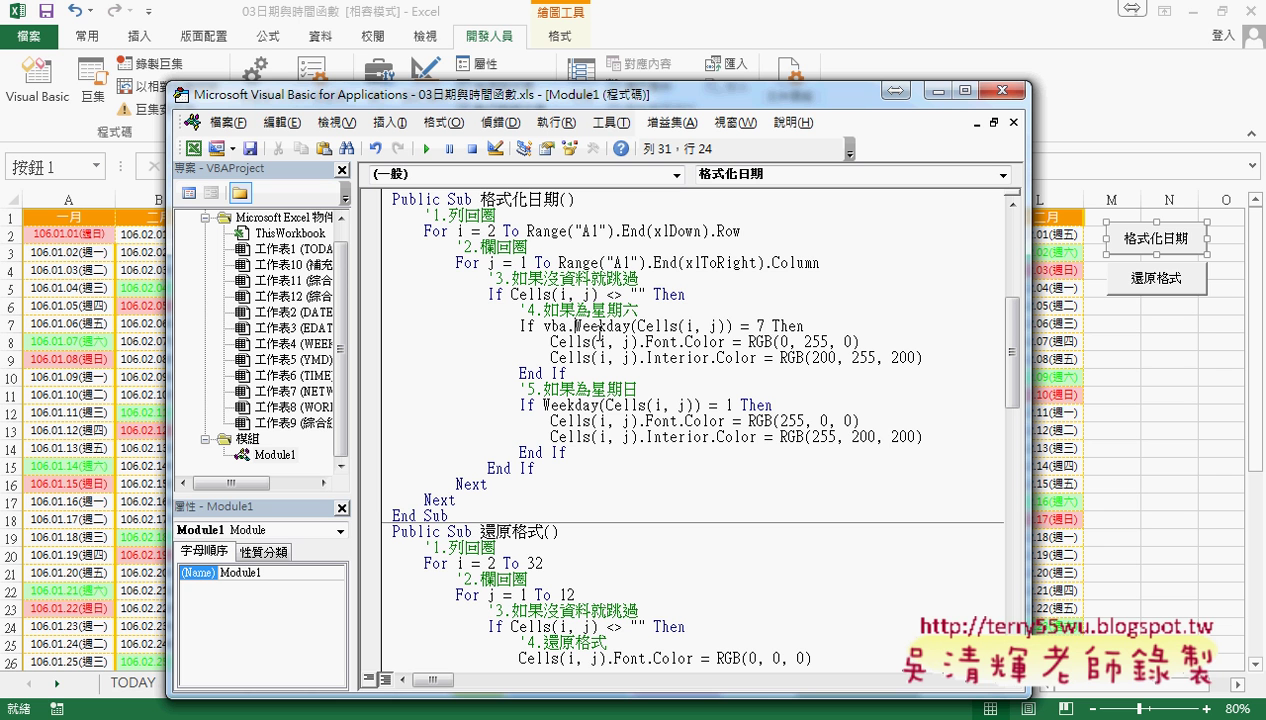
# Highlight Cells(i, j), the Saturday value 7 and the font colour RGB(0, 255, 0).
pyautogui.moveTo(724, 326); pyautogui.dragTo(632, 326)
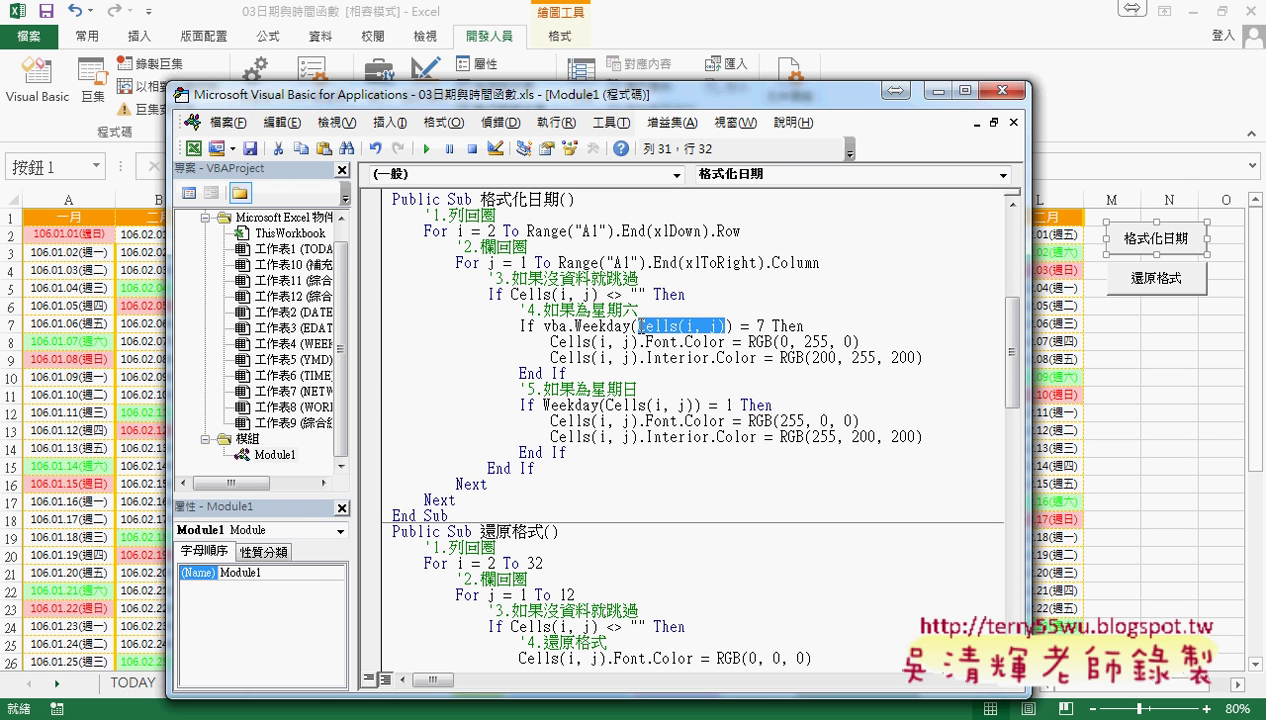
pyautogui.doubleClick(760, 326)
pyautogui.click(771, 326)
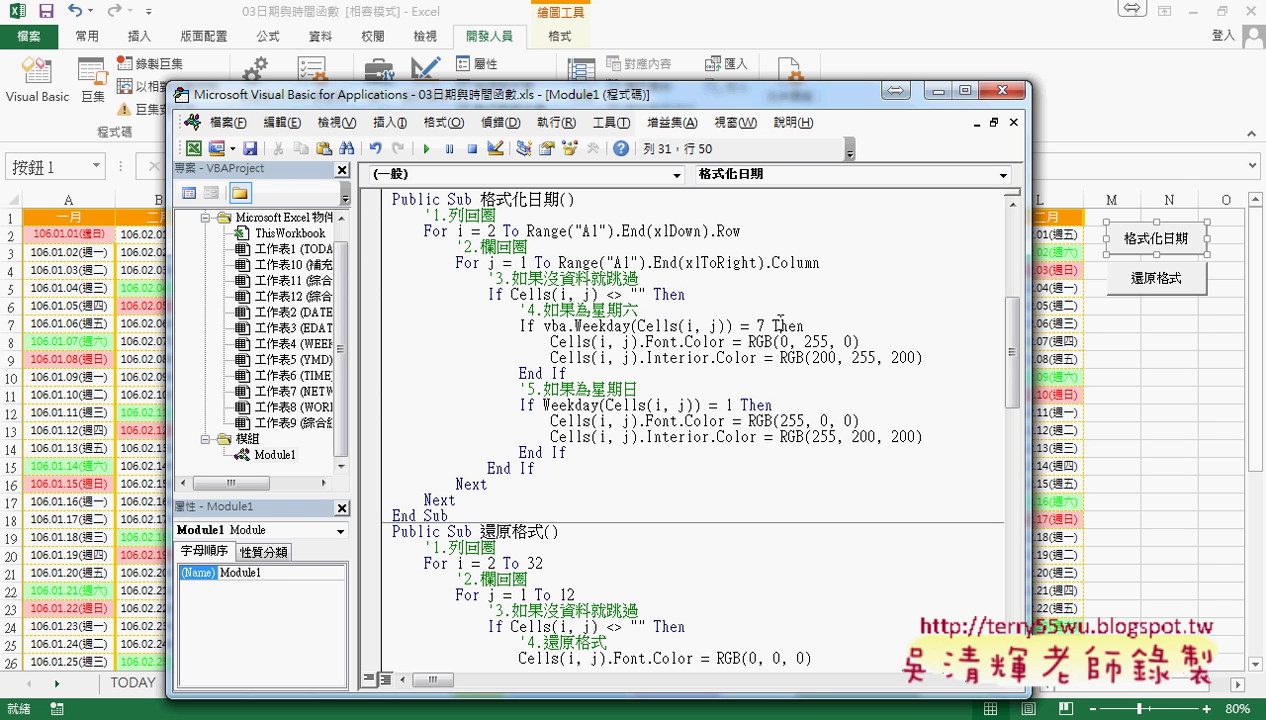
pyautogui.moveTo(646, 341); pyautogui.dragTo(860, 341)
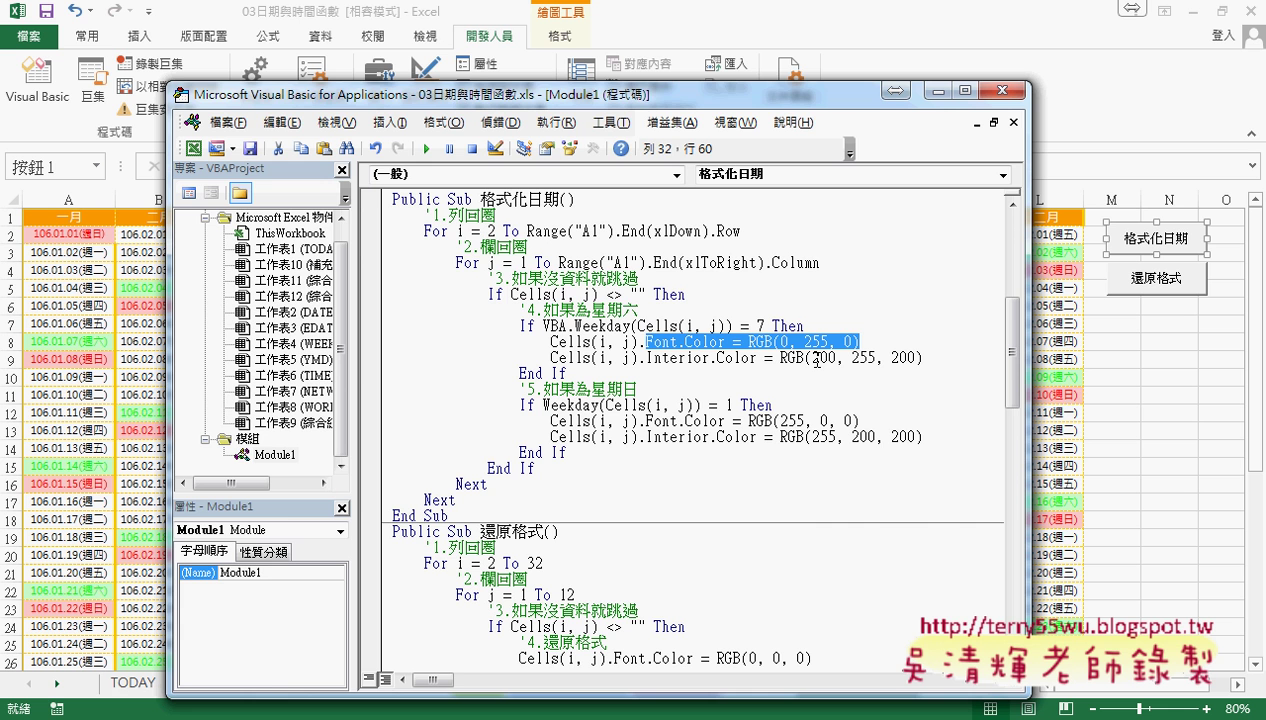
# Open Fill Color > More Colors and view a pale green's Custom RGB values.
pyautogui.click(722, 20)
pyautogui.click(96, 40)
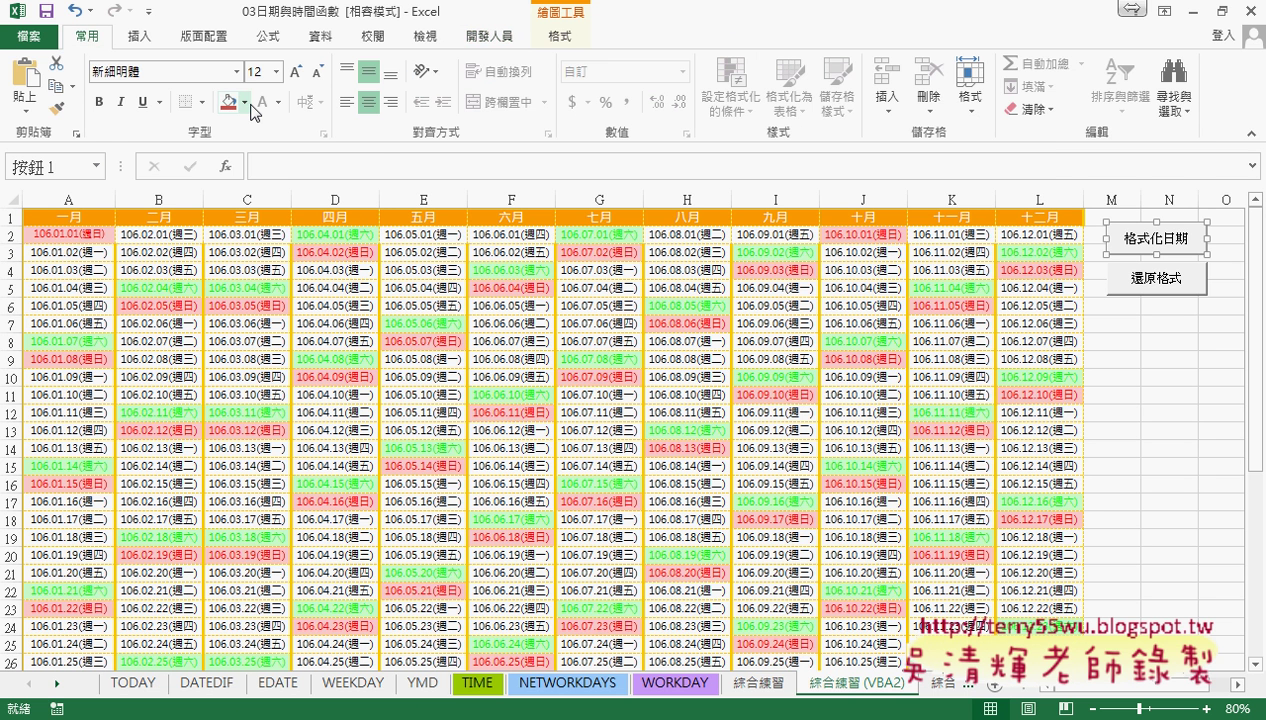
pyautogui.click(244, 102)
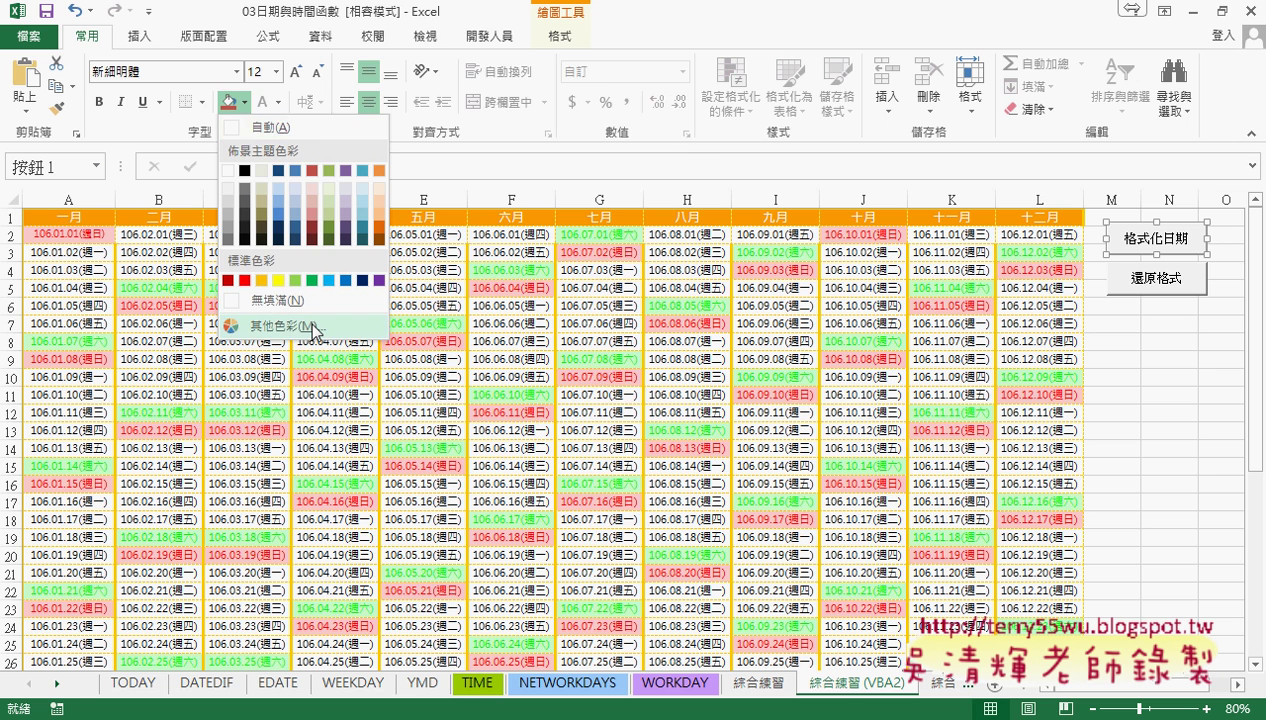
pyautogui.click(295, 326)
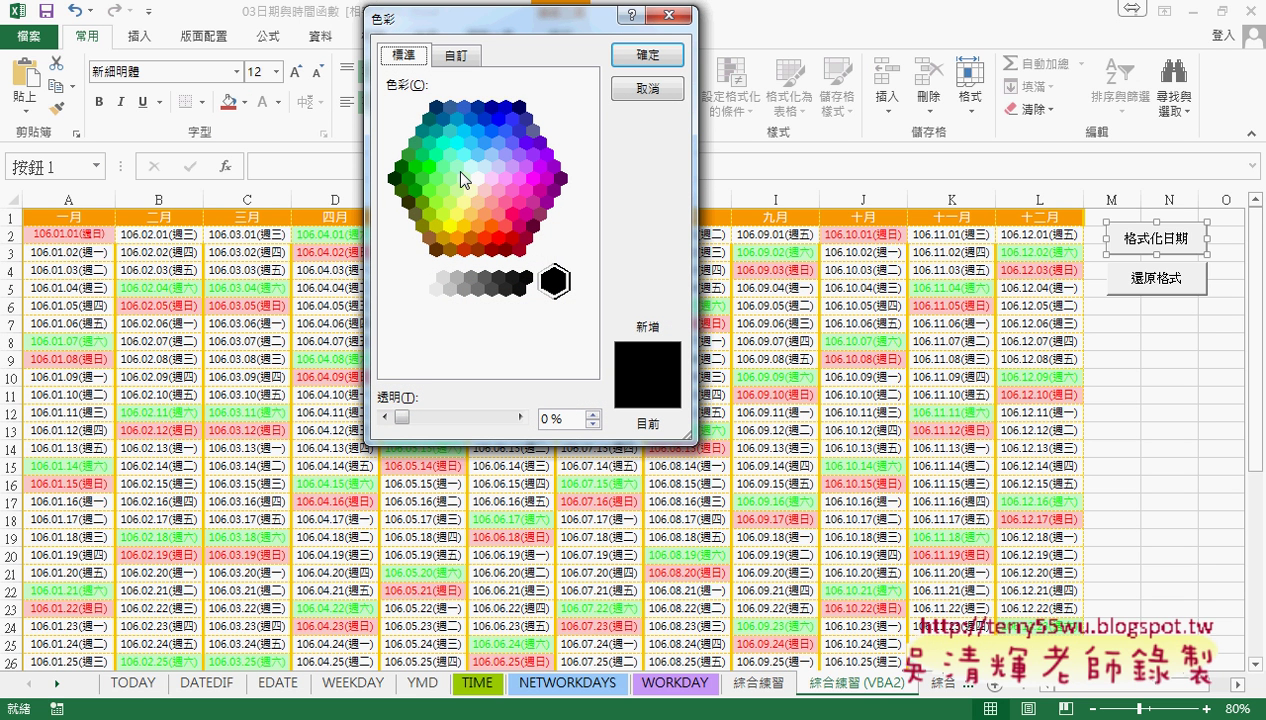
pyautogui.click(461, 178)
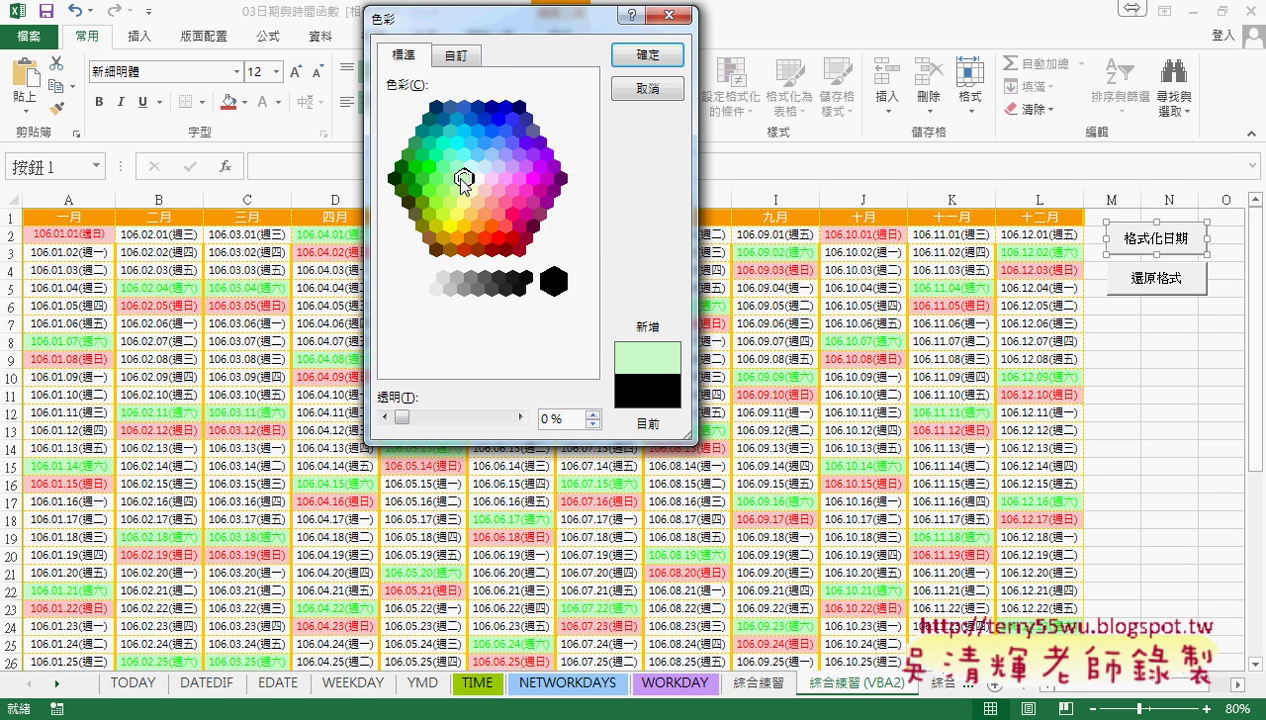
pyautogui.click(455, 55)
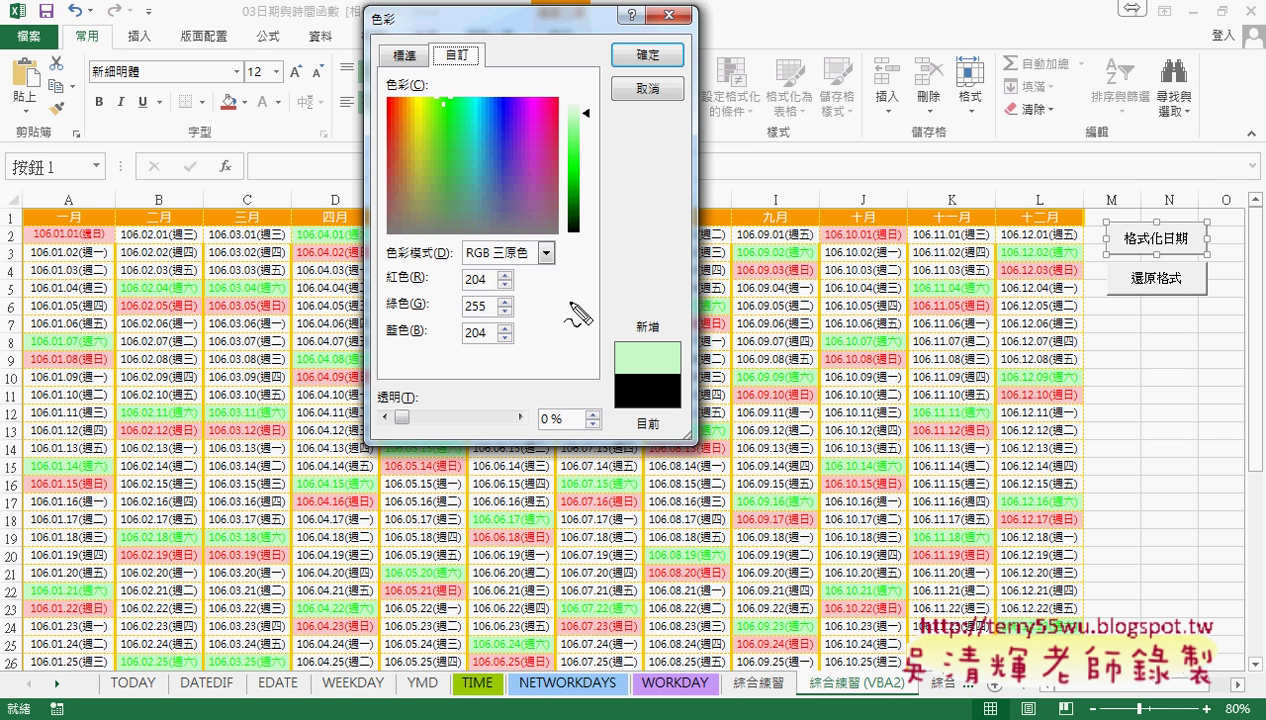
# Point out green 255 and red/blue 204, vary the brightness slider, then cancel without applying.
pyautogui.moveTo(492, 304); pyautogui.dragTo(488, 300)
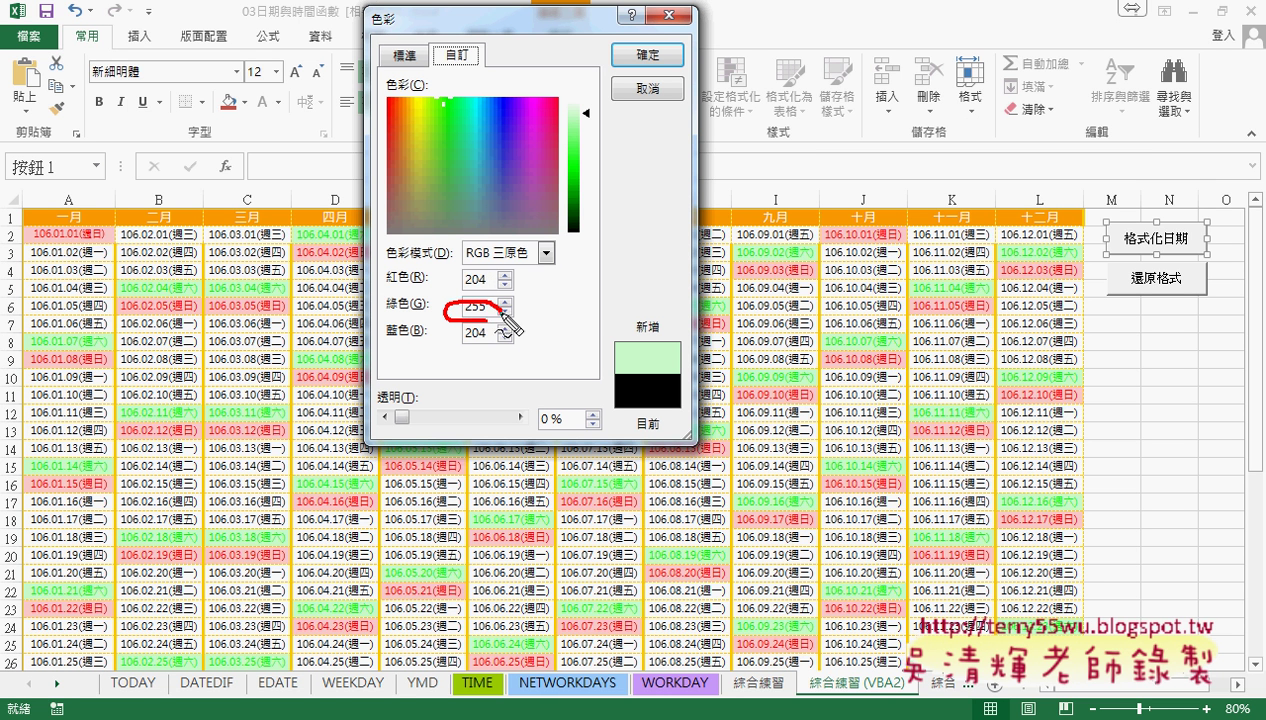
pyautogui.moveTo(473, 350); pyautogui.dragTo(492, 352)
pyautogui.press('Escape')
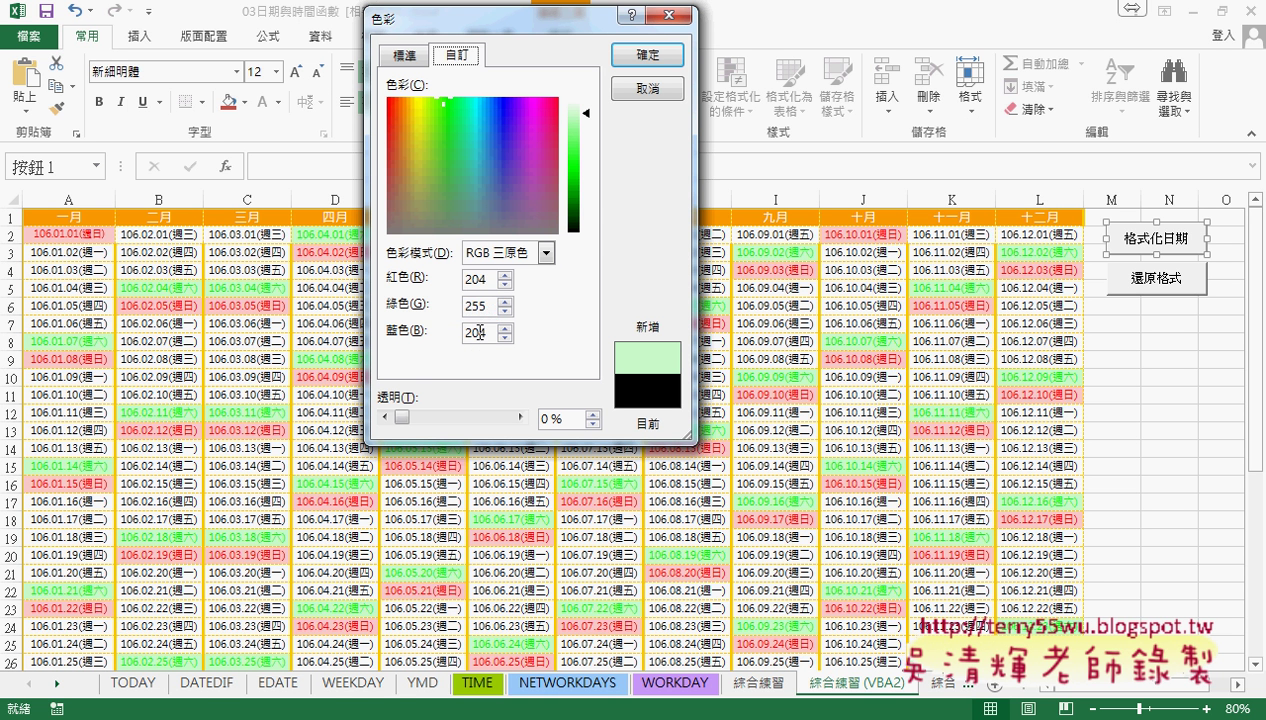
pyautogui.doubleClick(483, 277)
pyautogui.doubleClick(483, 329)
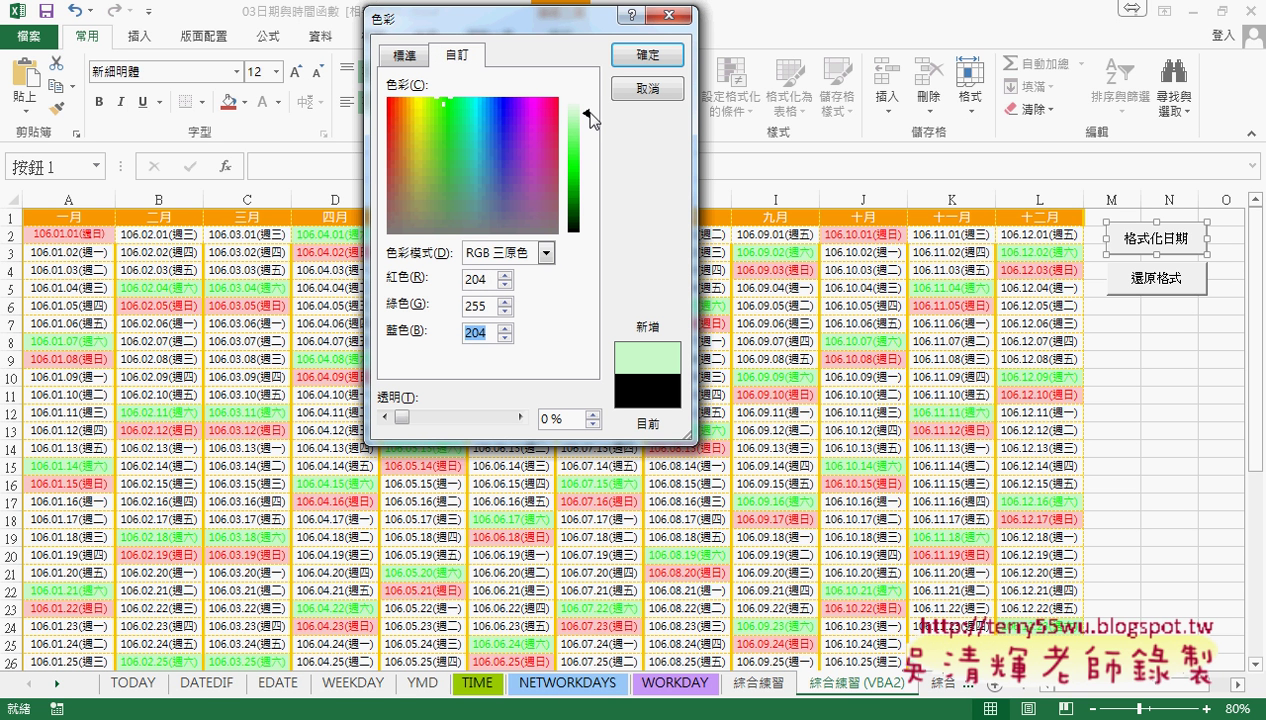
pyautogui.moveTo(593, 118); pyautogui.dragTo(593, 104)
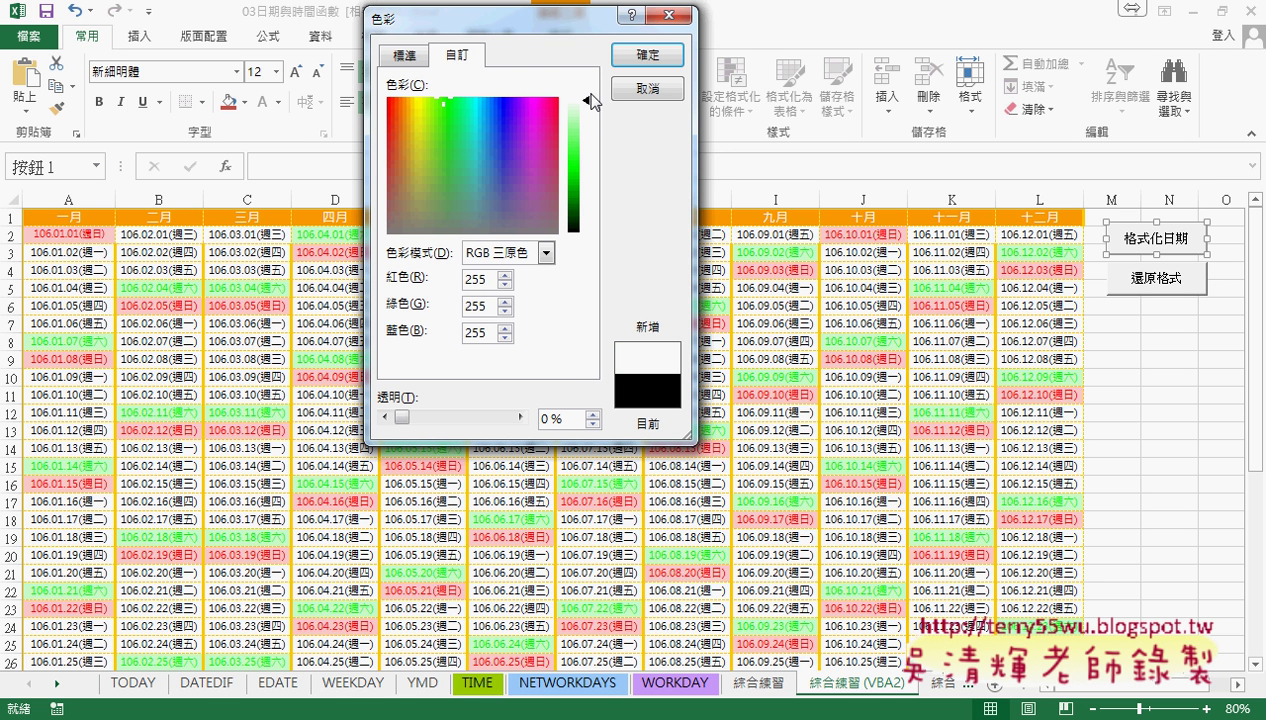
pyautogui.moveTo(594, 101)
pyautogui.mouseDown()
pyautogui.moveTo(585, 154)
pyautogui.moveTo(589, 100)
pyautogui.moveTo(586, 114)
pyautogui.mouseUp()
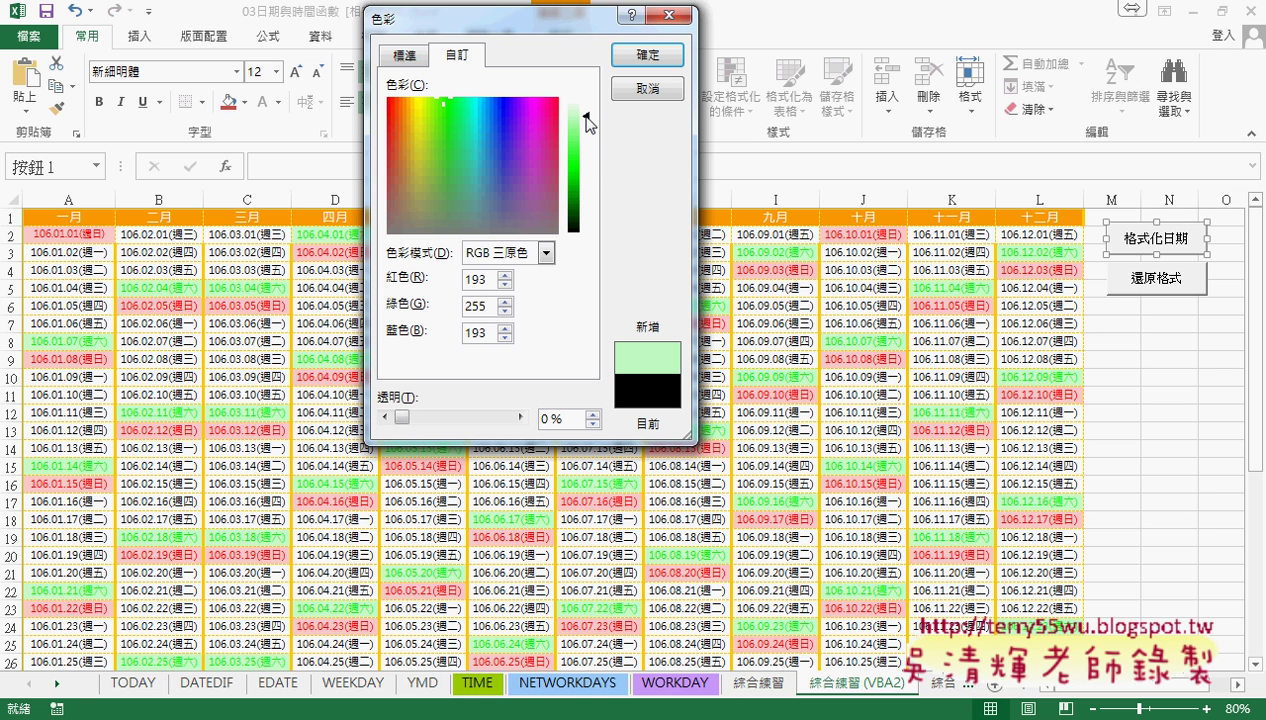
pyautogui.moveTo(588, 122)
pyautogui.mouseDown()
pyautogui.moveTo(593, 218)
pyautogui.moveTo(591, 206)
pyautogui.mouseUp()
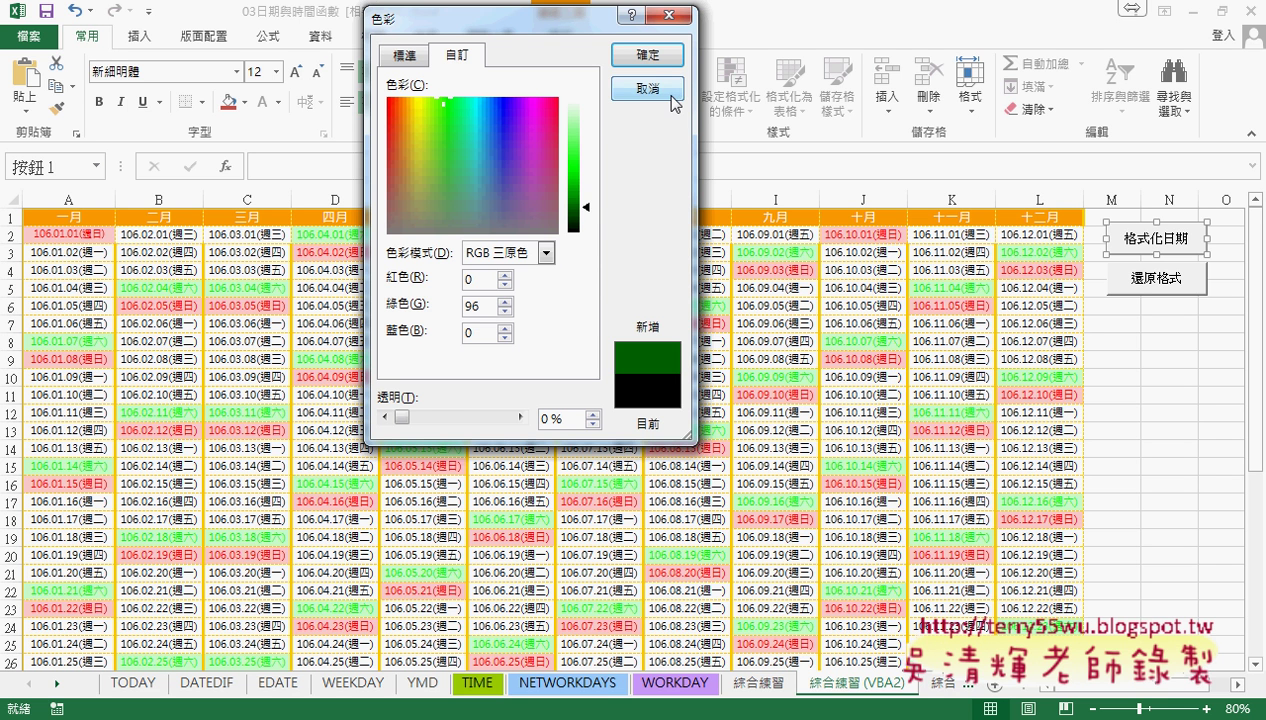
pyautogui.click(645, 90)
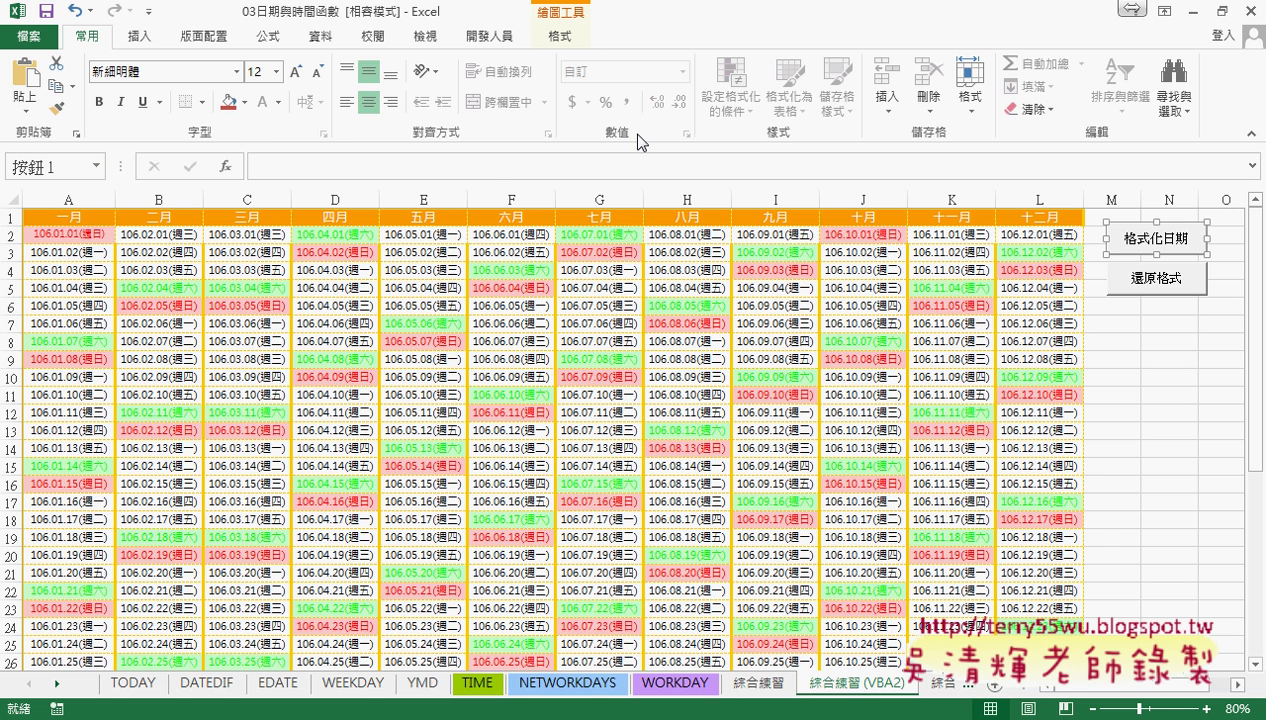
# Back in the VBA editor, mark the Interior.Color line and the Sunday colouring block.
pyautogui.click(270, 719)
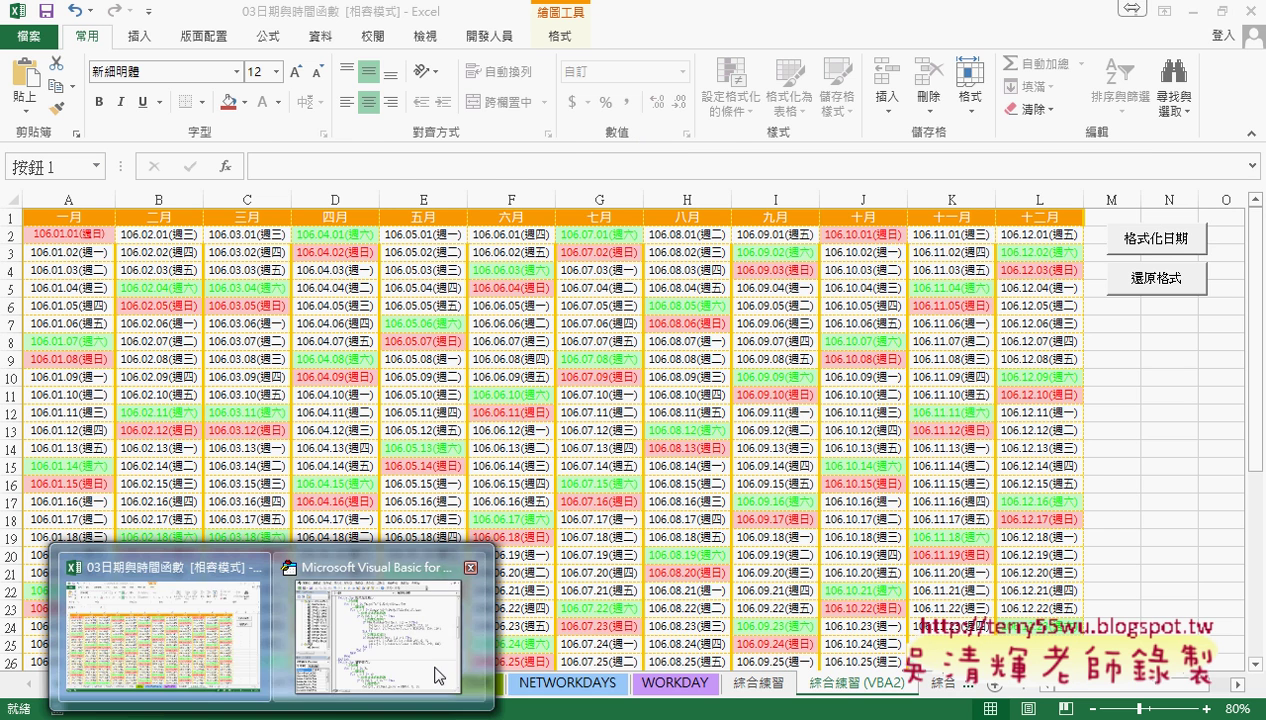
pyautogui.click(437, 675)
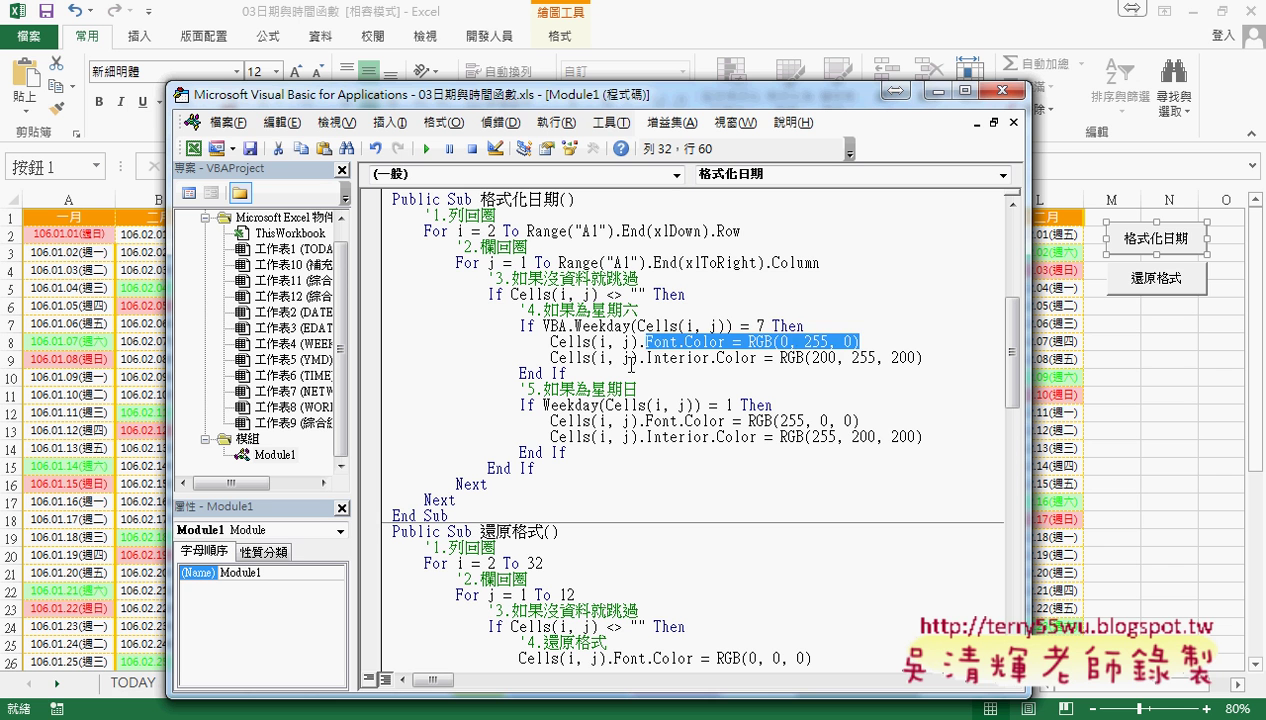
pyautogui.click(607, 340)
pyautogui.click(728, 360)
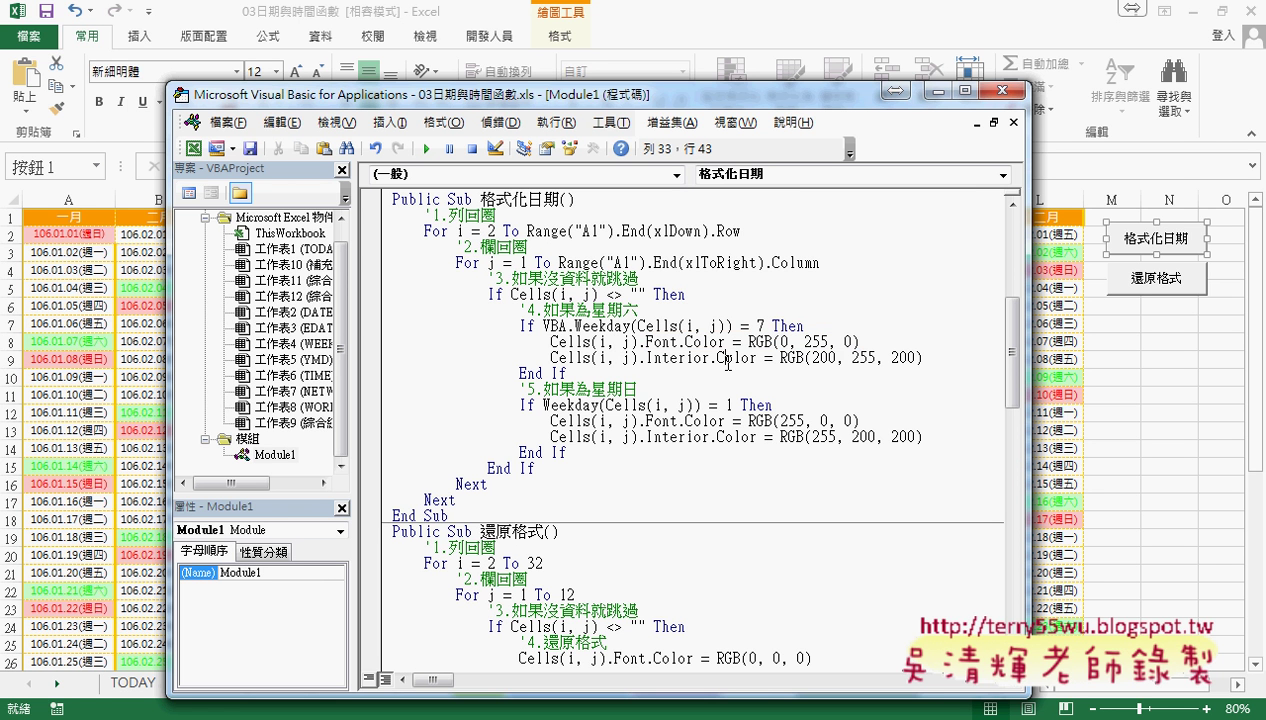
pyautogui.moveTo(518, 388); pyautogui.dragTo(645, 387)
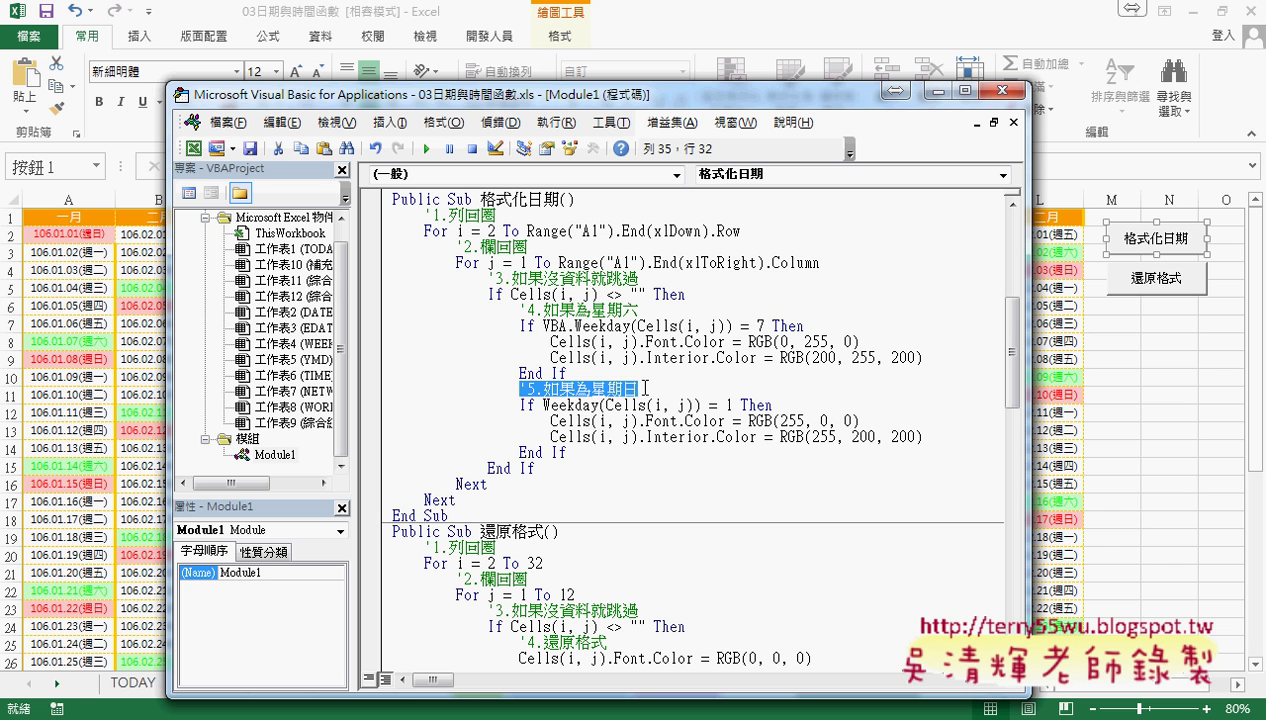
pyautogui.moveTo(570, 452); pyautogui.dragTo(364, 386)
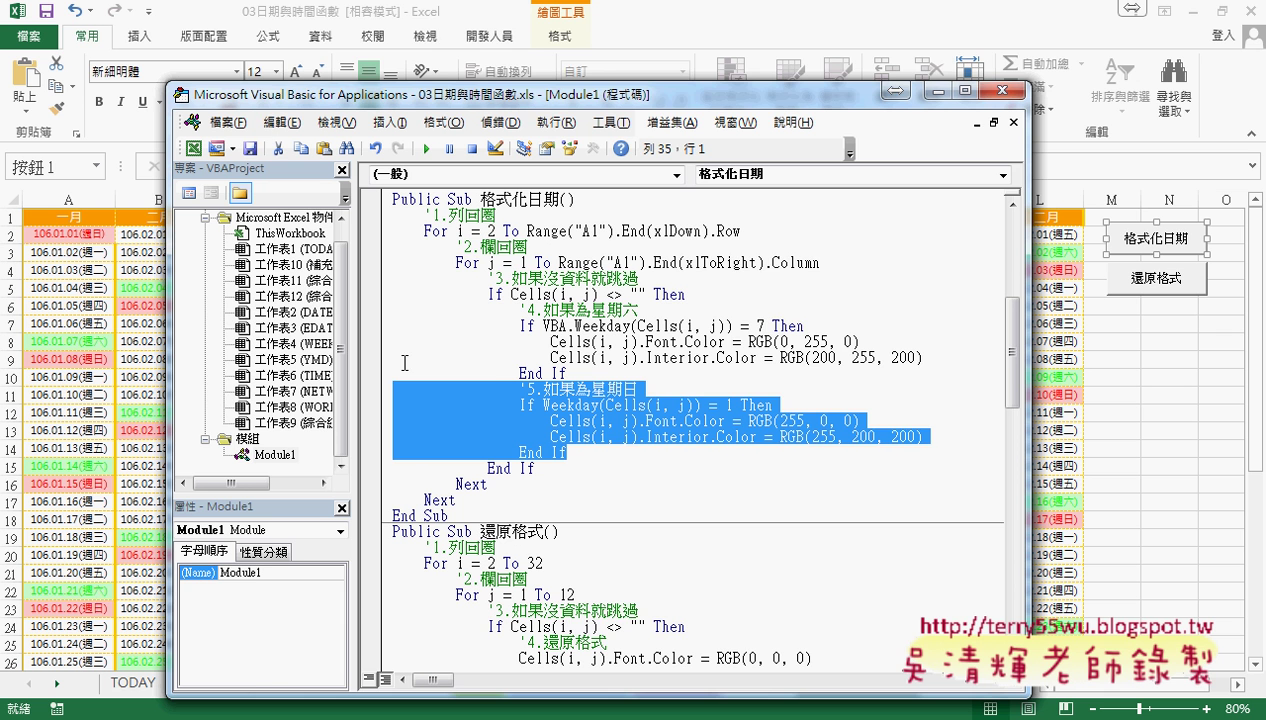
# Extend the selection over the whole 格式化日期 macro.
pyautogui.moveTo(540, 96); pyautogui.dragTo(526, 36)
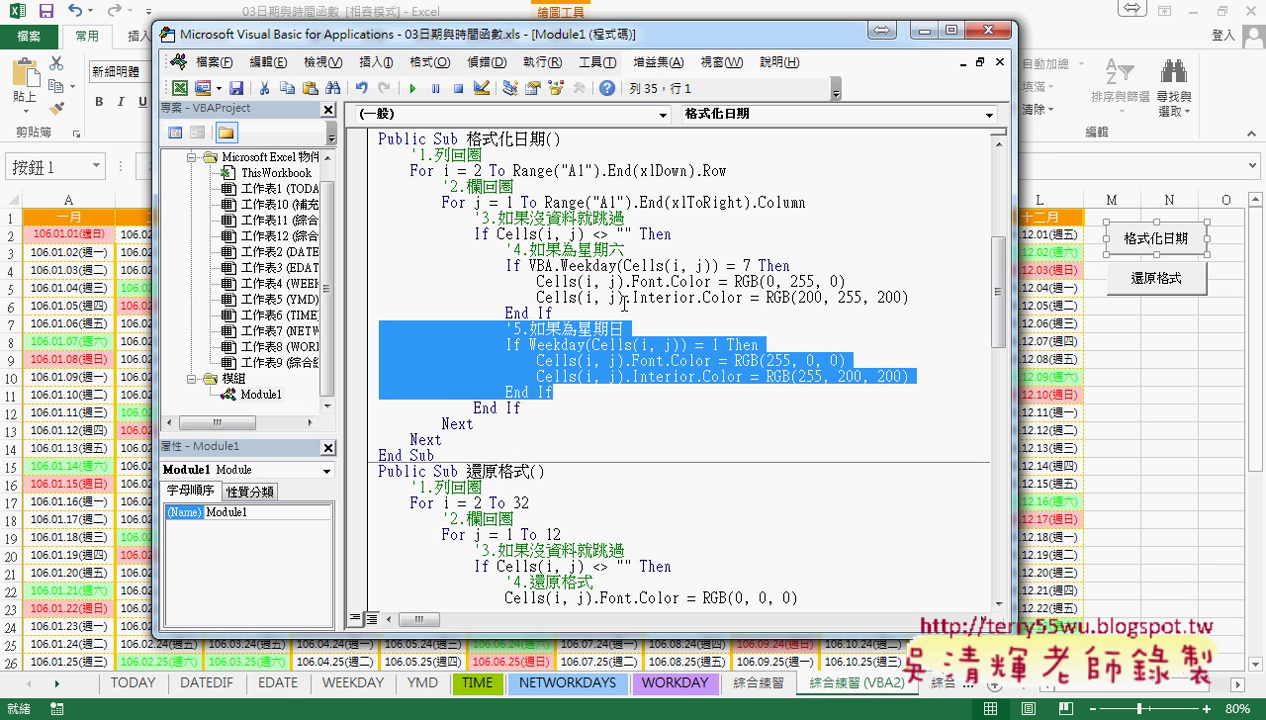
pyautogui.moveTo(445, 455); pyautogui.dragTo(380, 140)
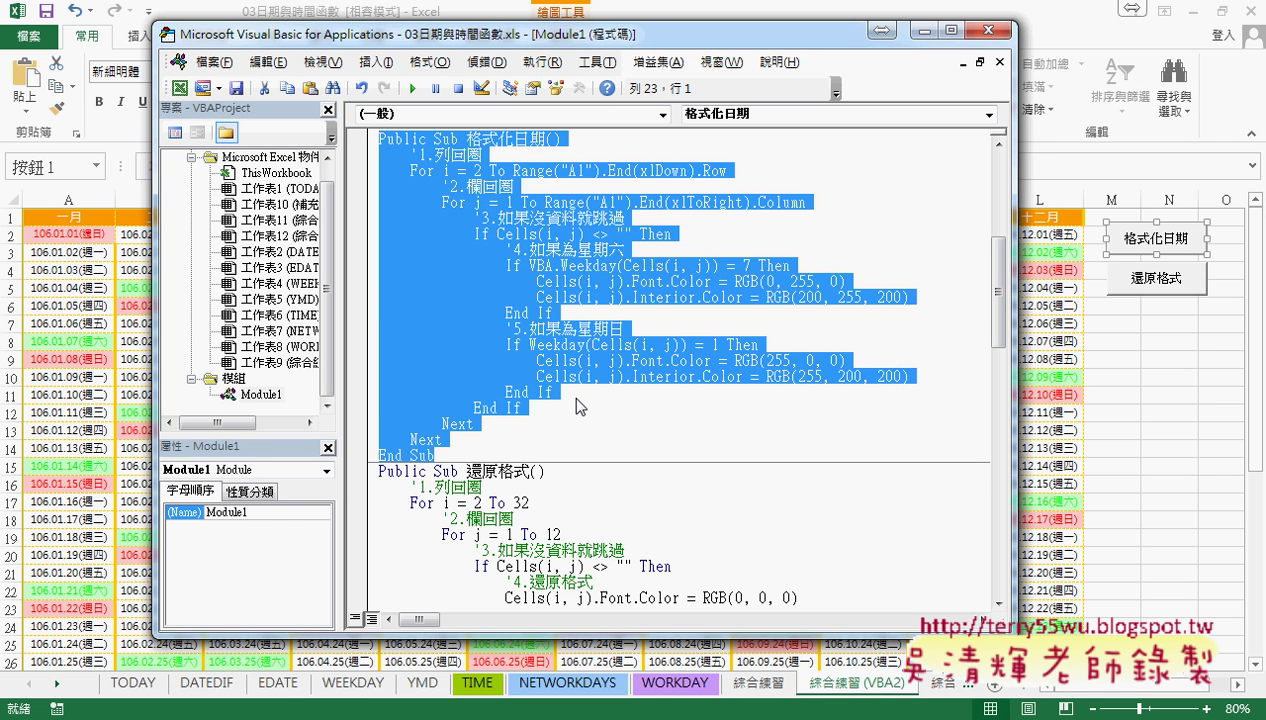
pyautogui.scroll(-6, 577, 406)
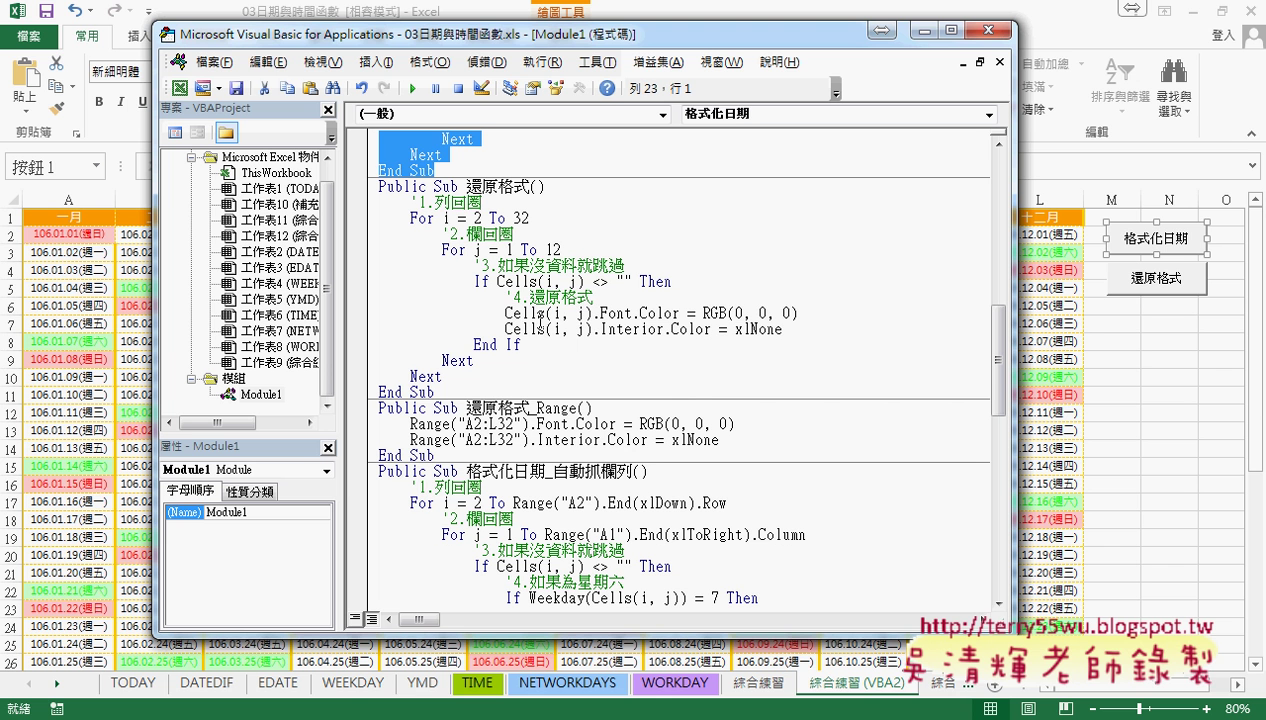
# In 還原格式, highlight the not-empty test, RGB(0, 0, 0) and Interior.Color = xlNone, then return to the worksheet.
pyautogui.click(517, 324)
pyautogui.moveTo(800, 329)
pyautogui.mouseDown()
pyautogui.moveTo(357, 297)
pyautogui.moveTo(357, 313)
pyautogui.mouseUp()
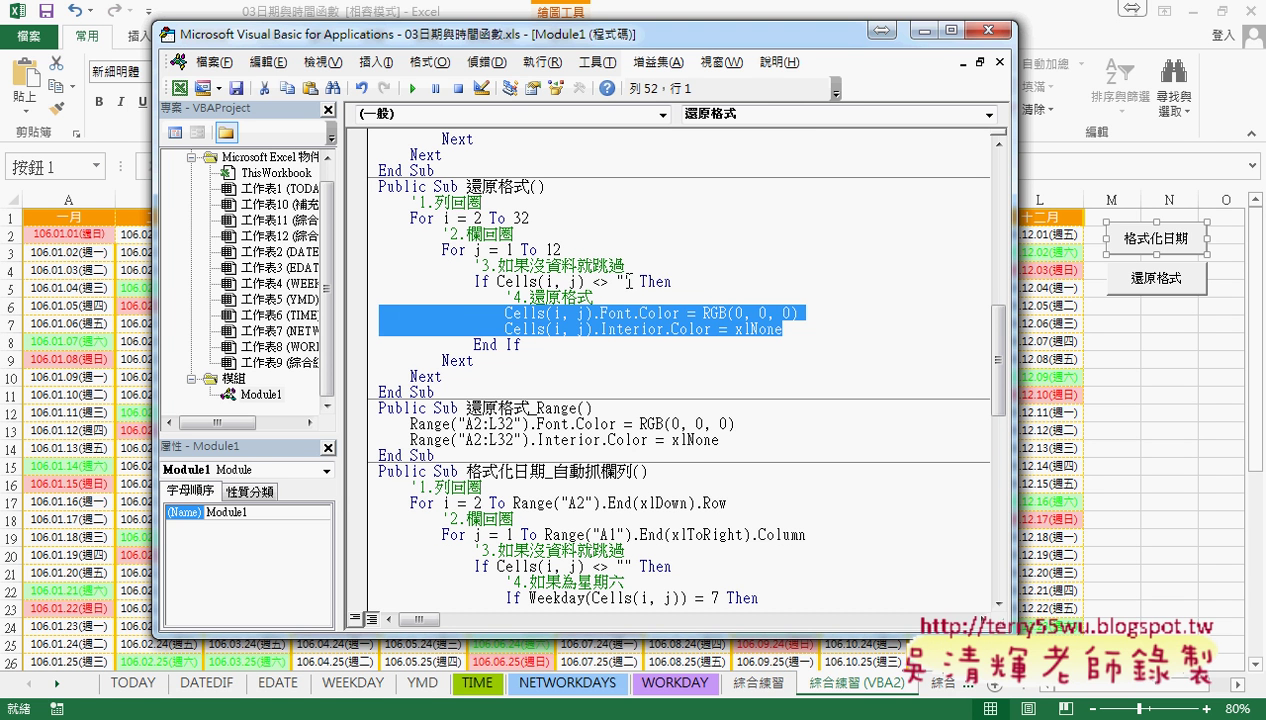
pyautogui.moveTo(631, 281); pyautogui.dragTo(497, 281)
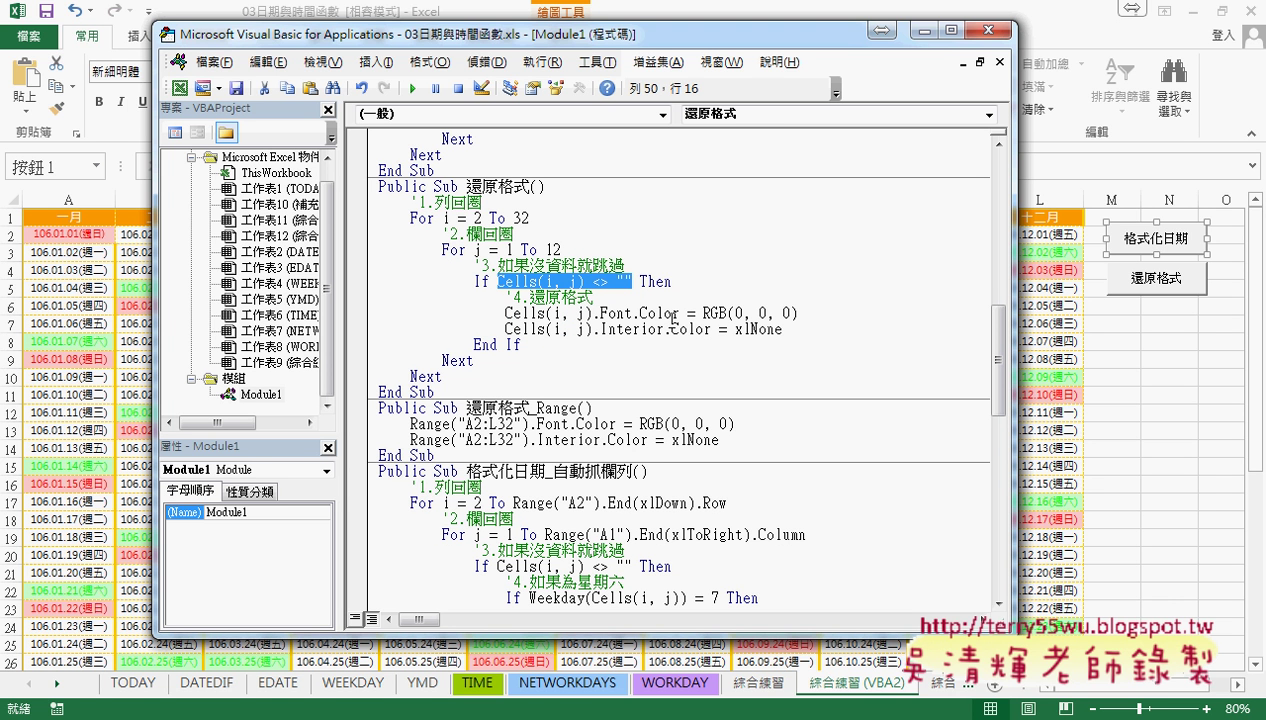
pyautogui.moveTo(703, 313); pyautogui.dragTo(820, 313)
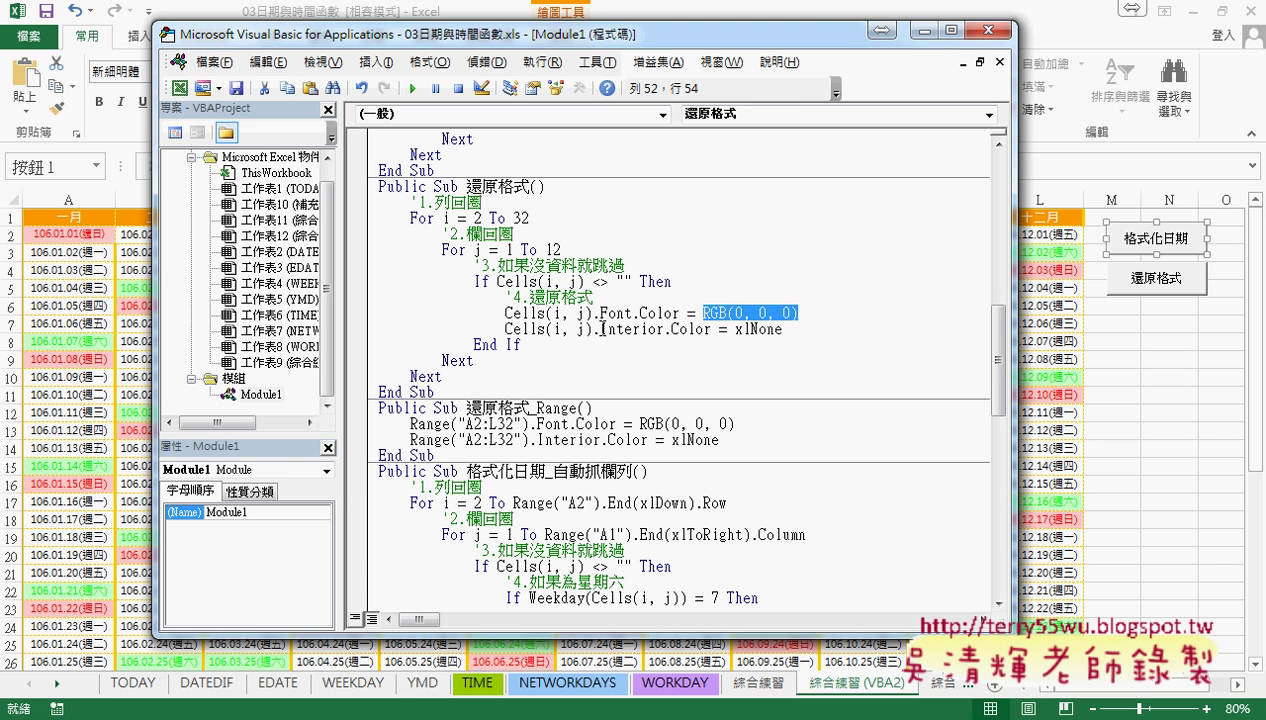
pyautogui.moveTo(600, 328); pyautogui.dragTo(782, 328)
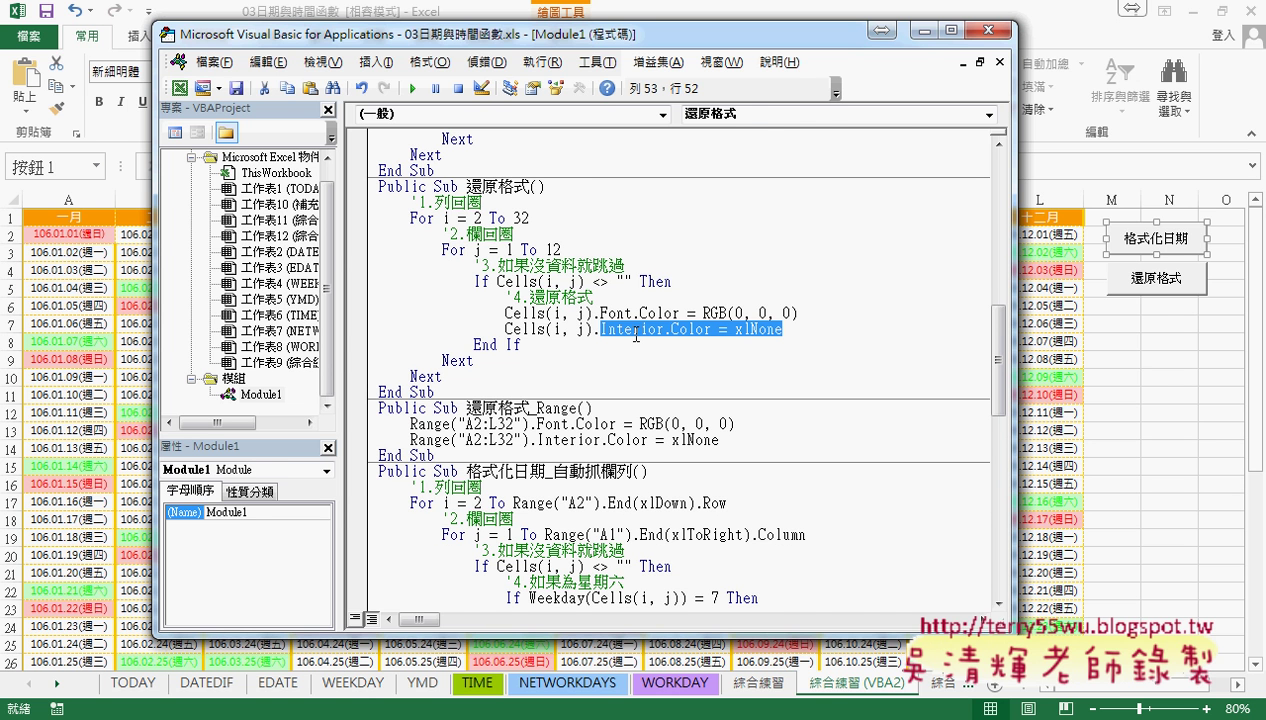
pyautogui.click(1122, 372)
# Toggle 格式化日期 and 還原格式 repeatedly, ending with all dates cleared and 還原格式 selected.
pyautogui.click(1153, 290)
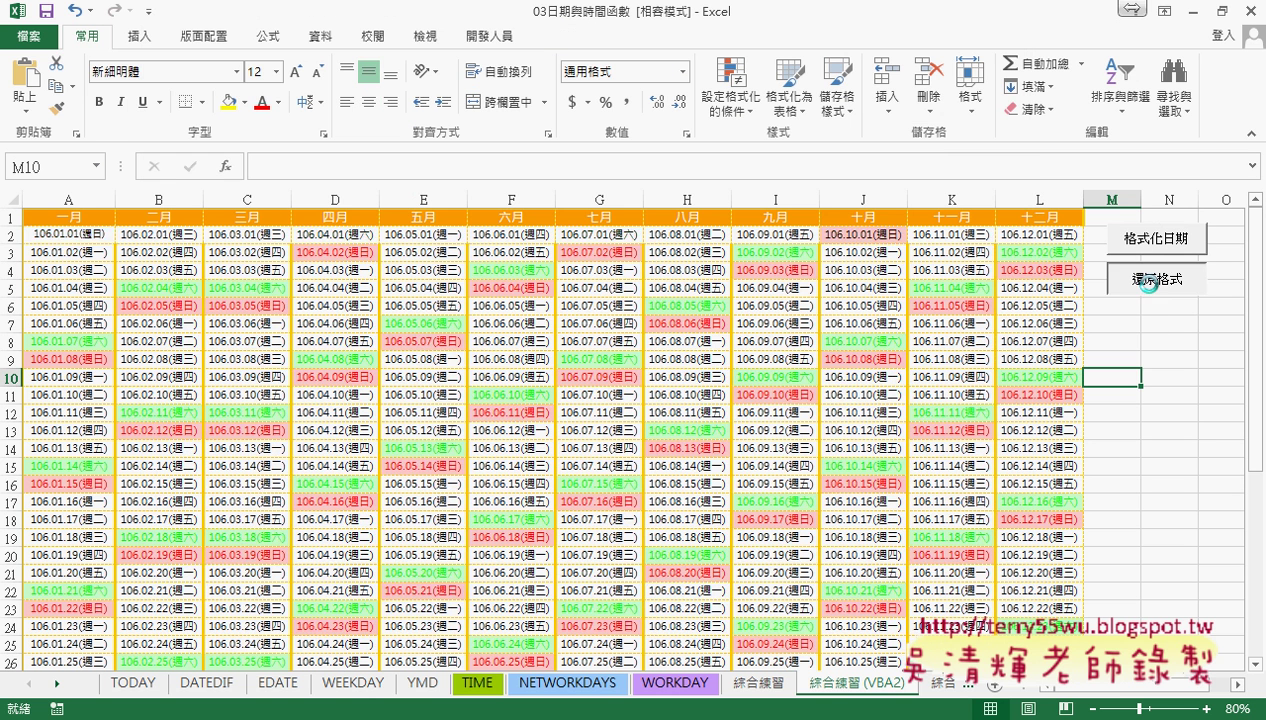
pyautogui.click(1143, 240)
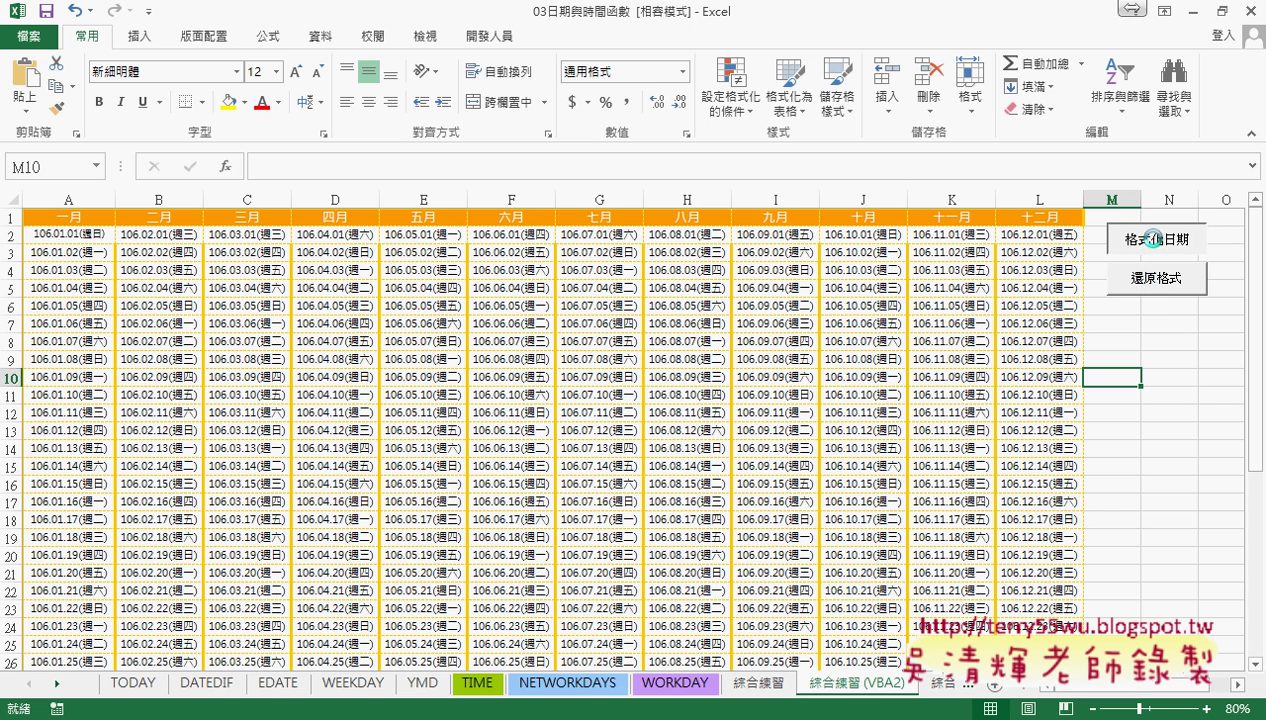
pyautogui.click(1157, 289)
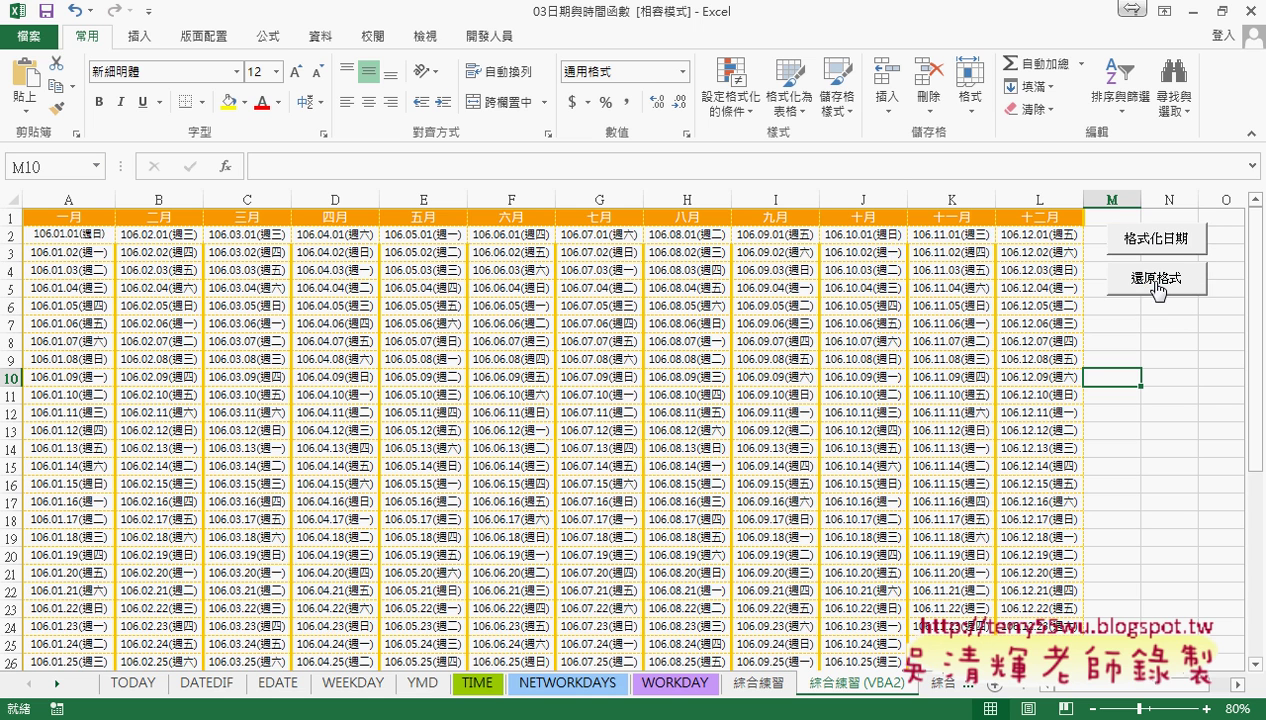
pyautogui.click(1145, 241)
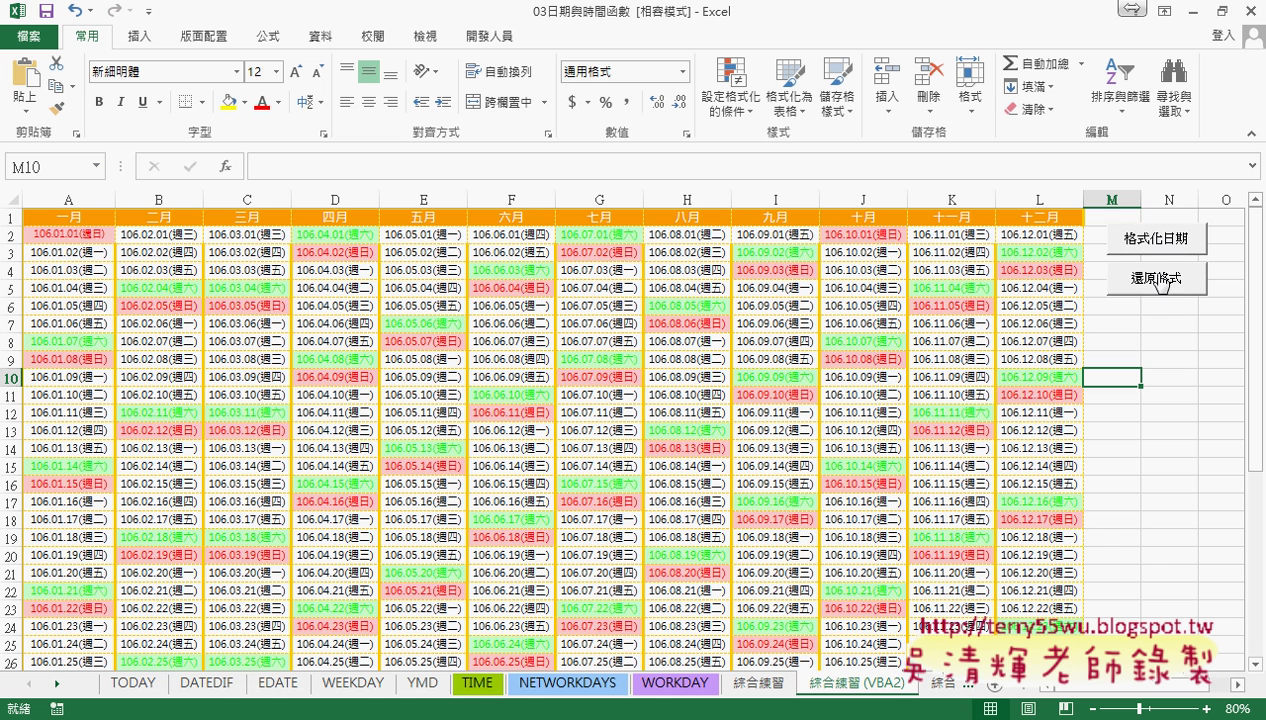
pyautogui.click(1158, 282)
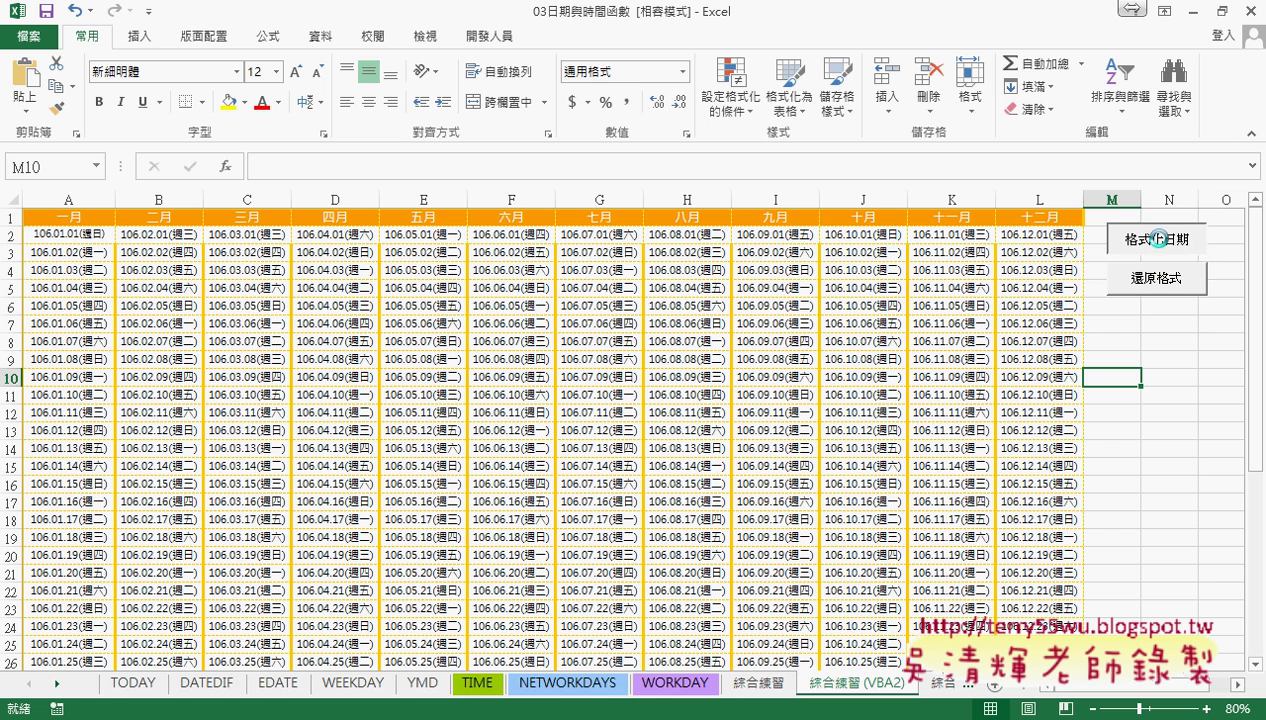
pyautogui.click(1148, 240)
pyautogui.click(1155, 285)
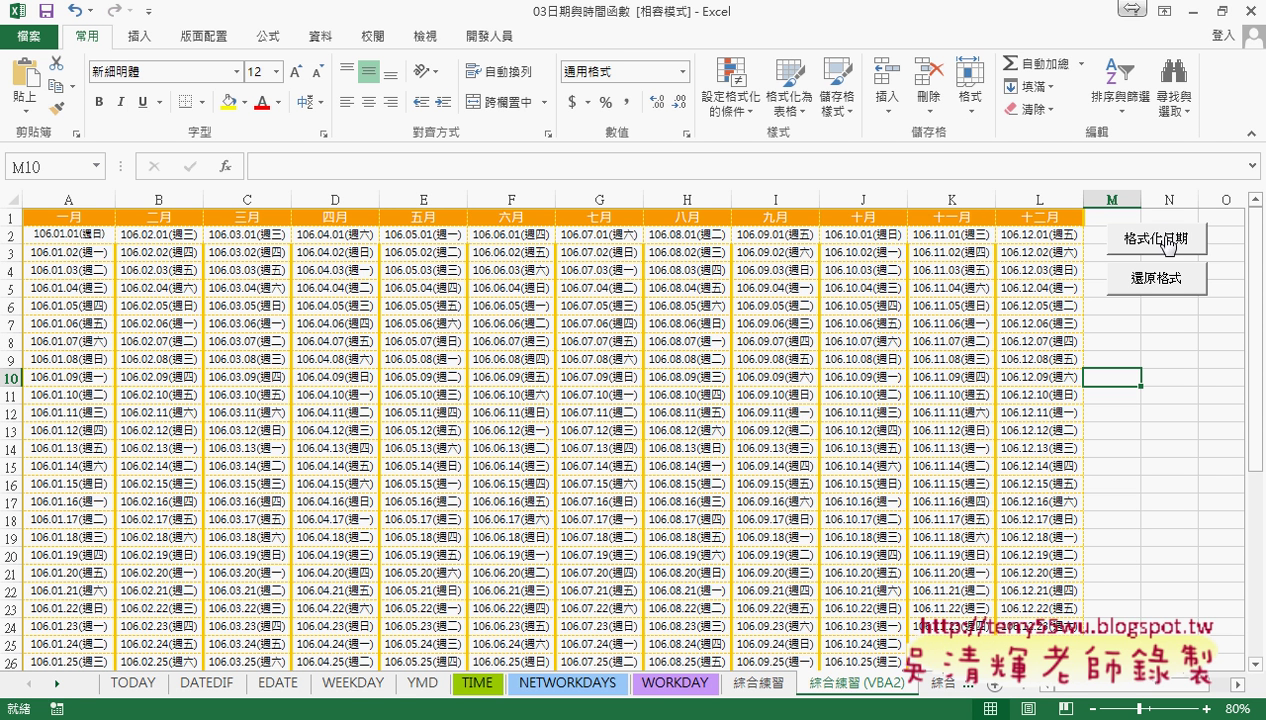
pyautogui.keyDown('ctrl'); pyautogui.click(1155, 280); pyautogui.keyUp('ctrl')
# Open the 還原格式 button's assigned macro code via Assign Macro > Edit.
pyautogui.rightClick(1153, 283)
pyautogui.click(1079, 439)
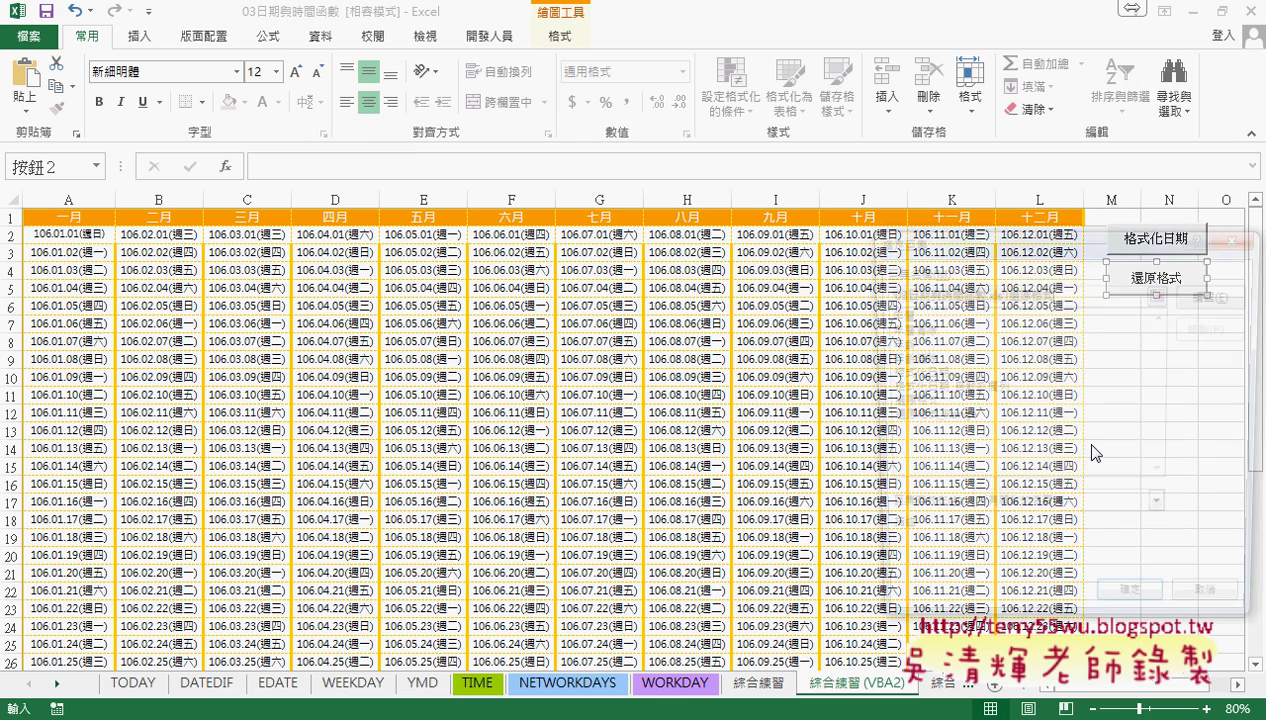
pyautogui.click(1214, 296)
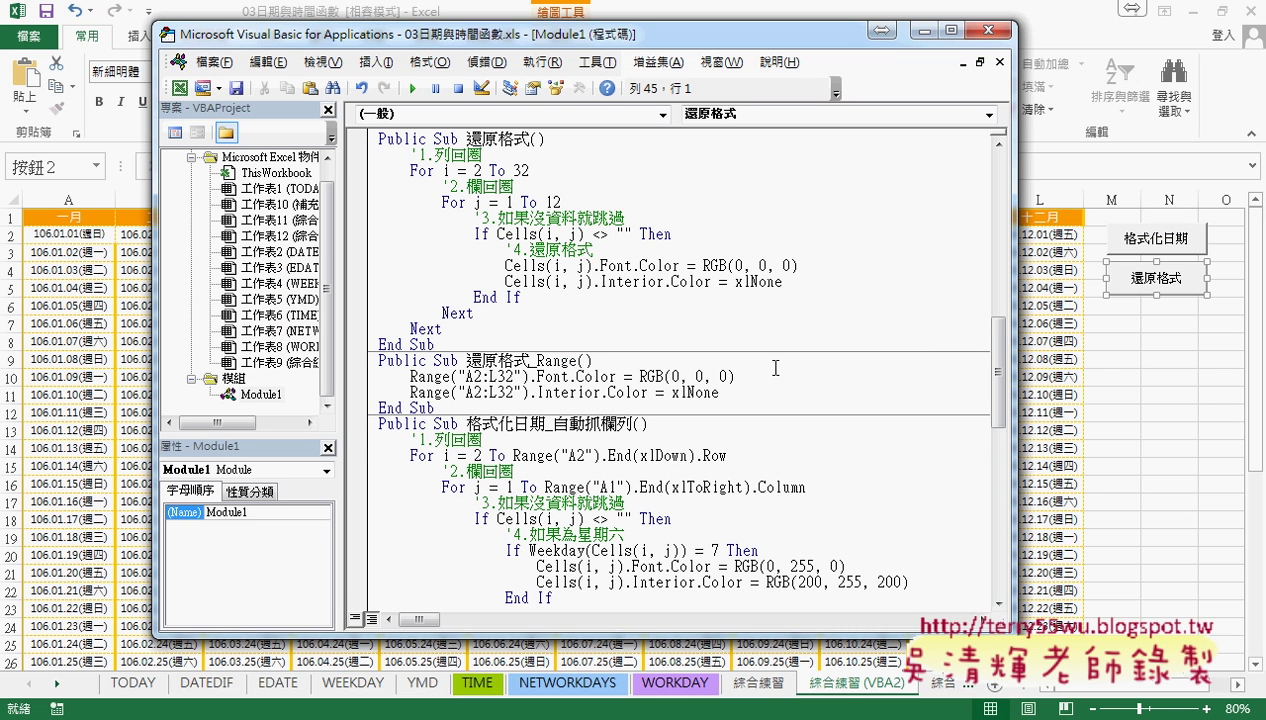
# Highlight 還原格式_Range's Range("A2:L32"), RGB(0, 0, 0) and xlNone, comparing Range with Cells(i, j).
pyautogui.moveTo(466, 360); pyautogui.dragTo(575, 360)
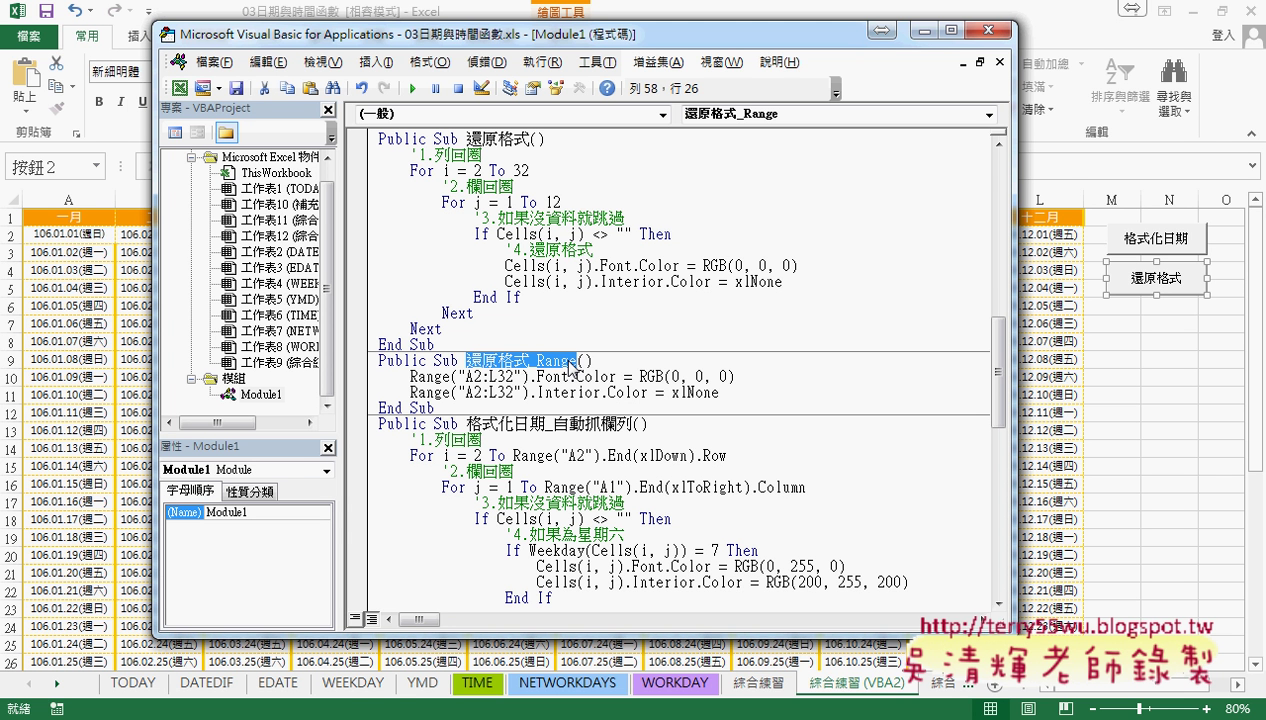
pyautogui.moveTo(410, 377); pyautogui.dragTo(450, 377)
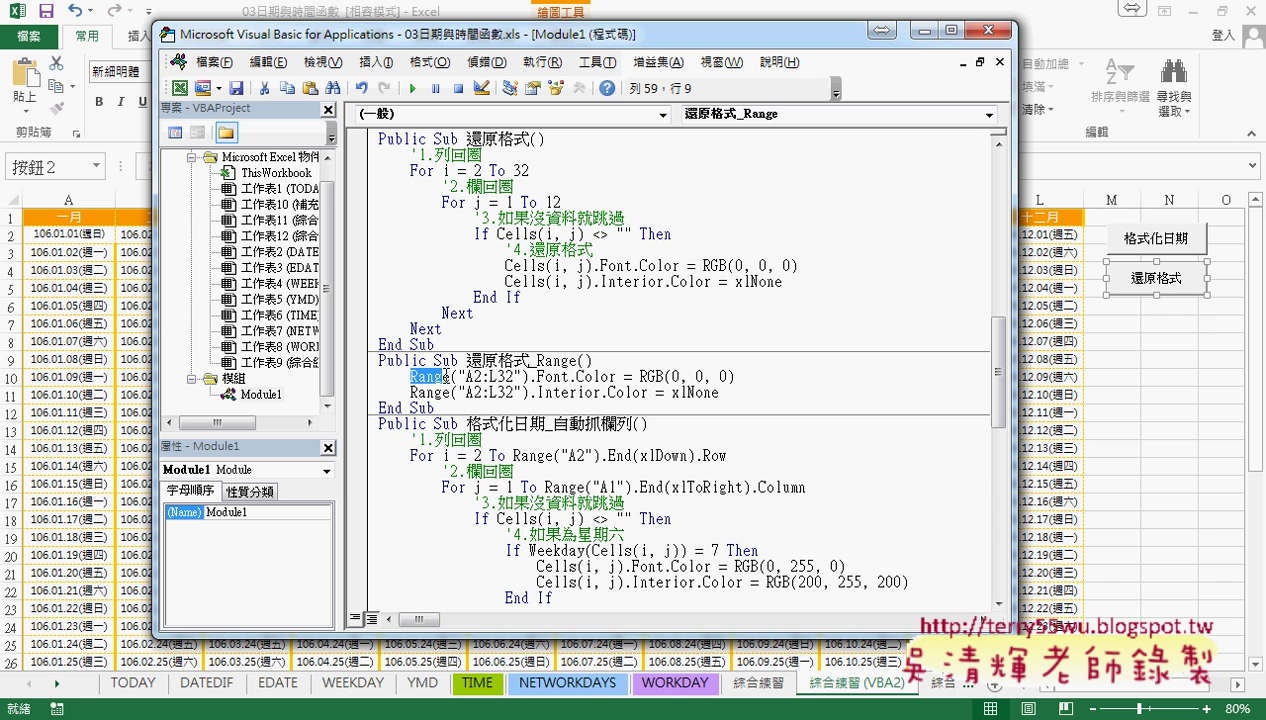
pyautogui.moveTo(505, 266); pyautogui.dragTo(592, 266)
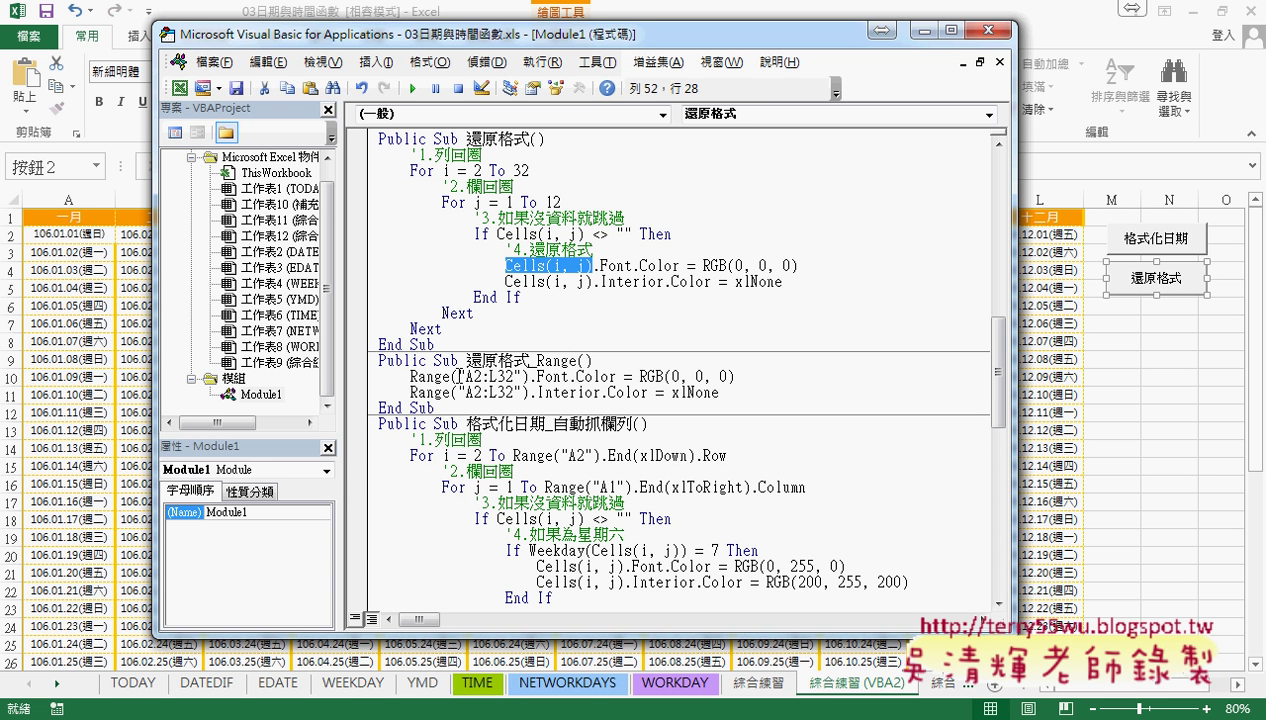
pyautogui.moveTo(458, 376); pyautogui.dragTo(520, 376)
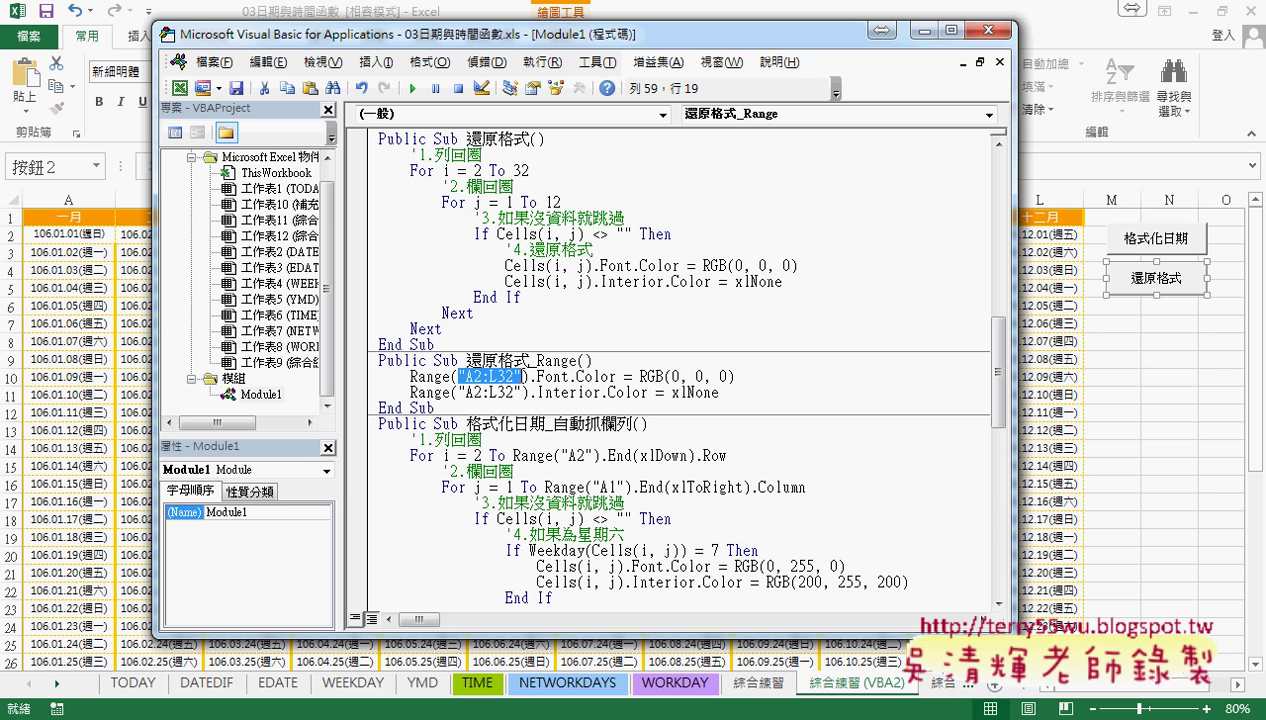
pyautogui.moveTo(529, 376); pyautogui.dragTo(743, 376)
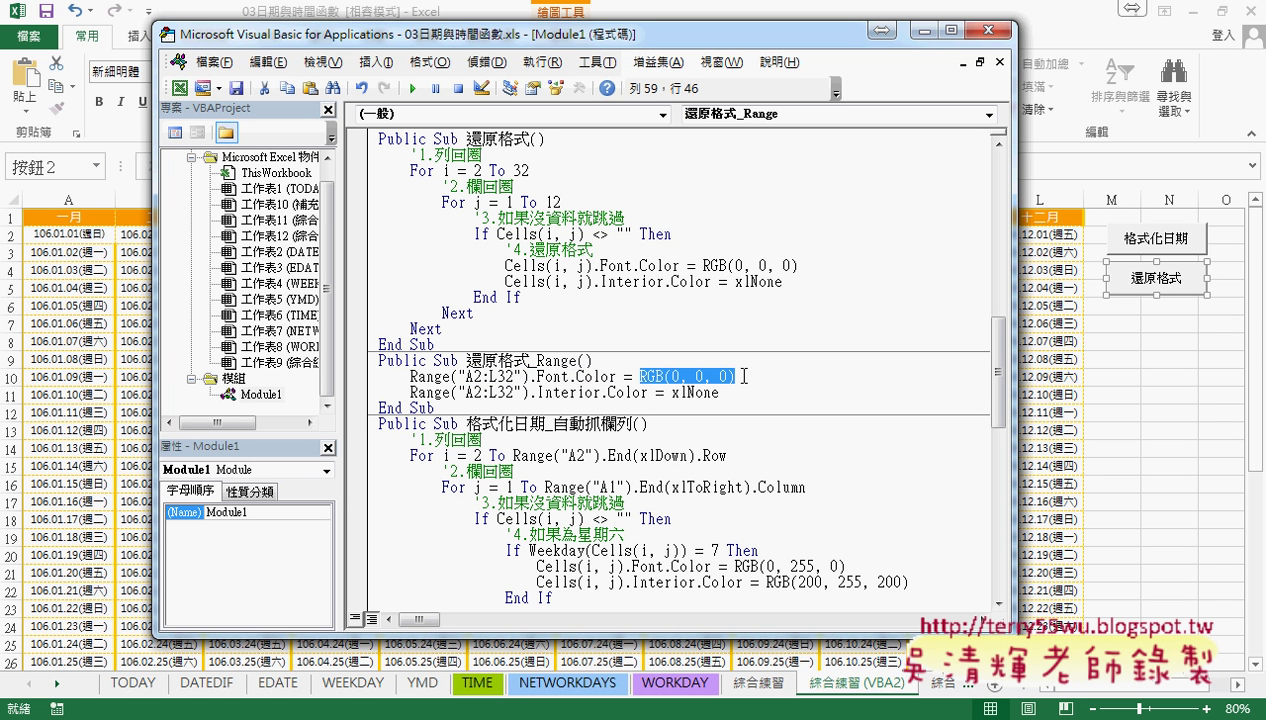
pyautogui.moveTo(529, 392); pyautogui.dragTo(726, 393)
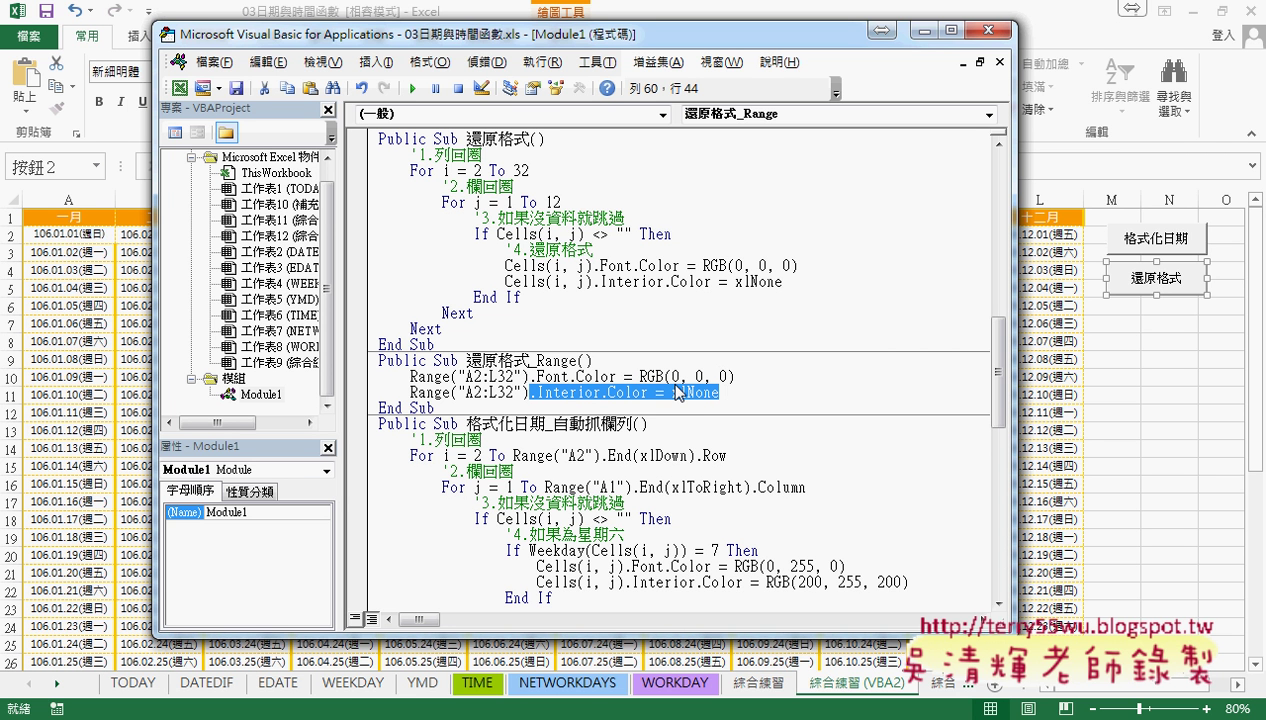
pyautogui.scroll(3, 713, 389)
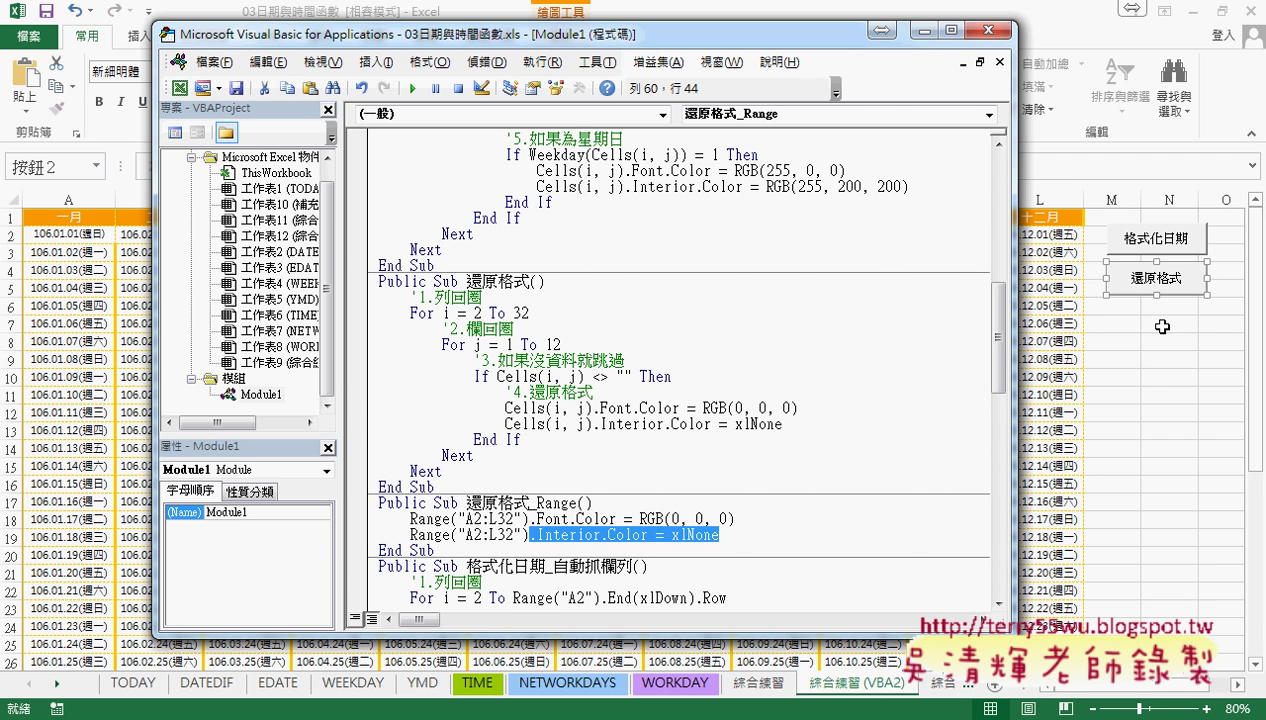
# Copy the 還原格式 button and paste the copy at cell M6.
pyautogui.click(1162, 326)
pyautogui.rightClick(1125, 285)
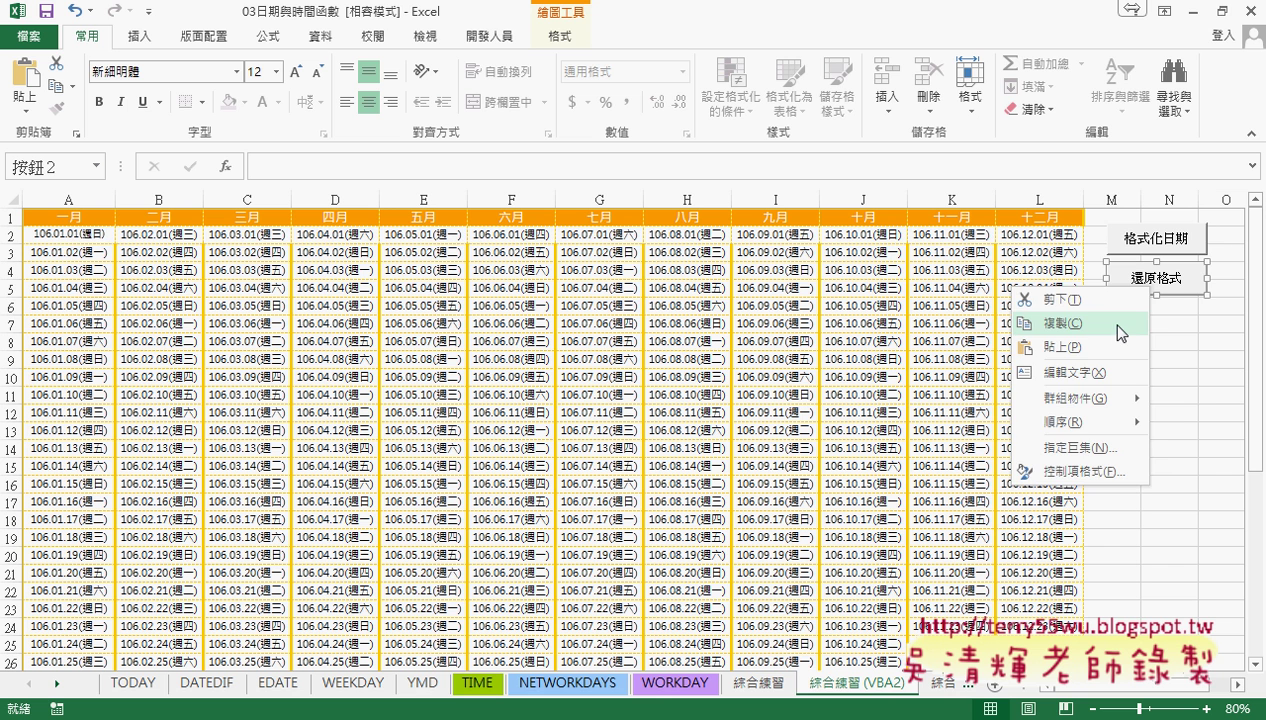
pyautogui.press('Escape')
pyautogui.click(1122, 306)
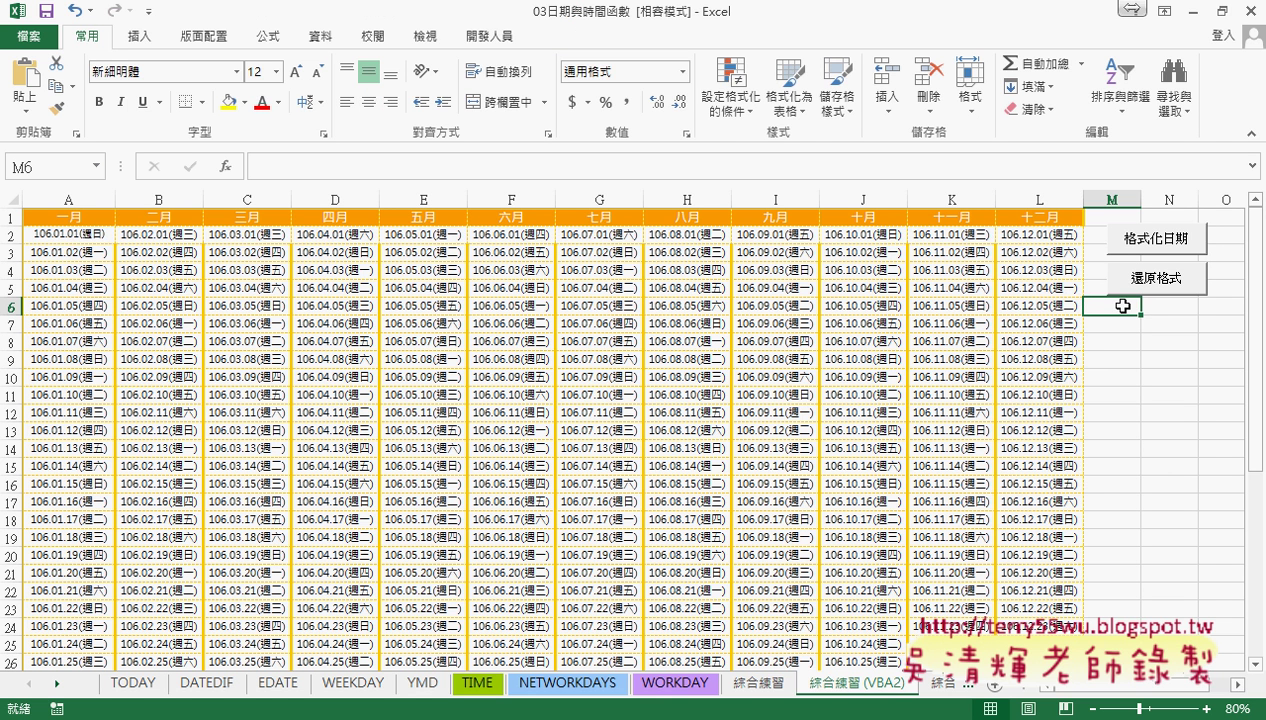
pyautogui.hotkey('ctrl', 'v')
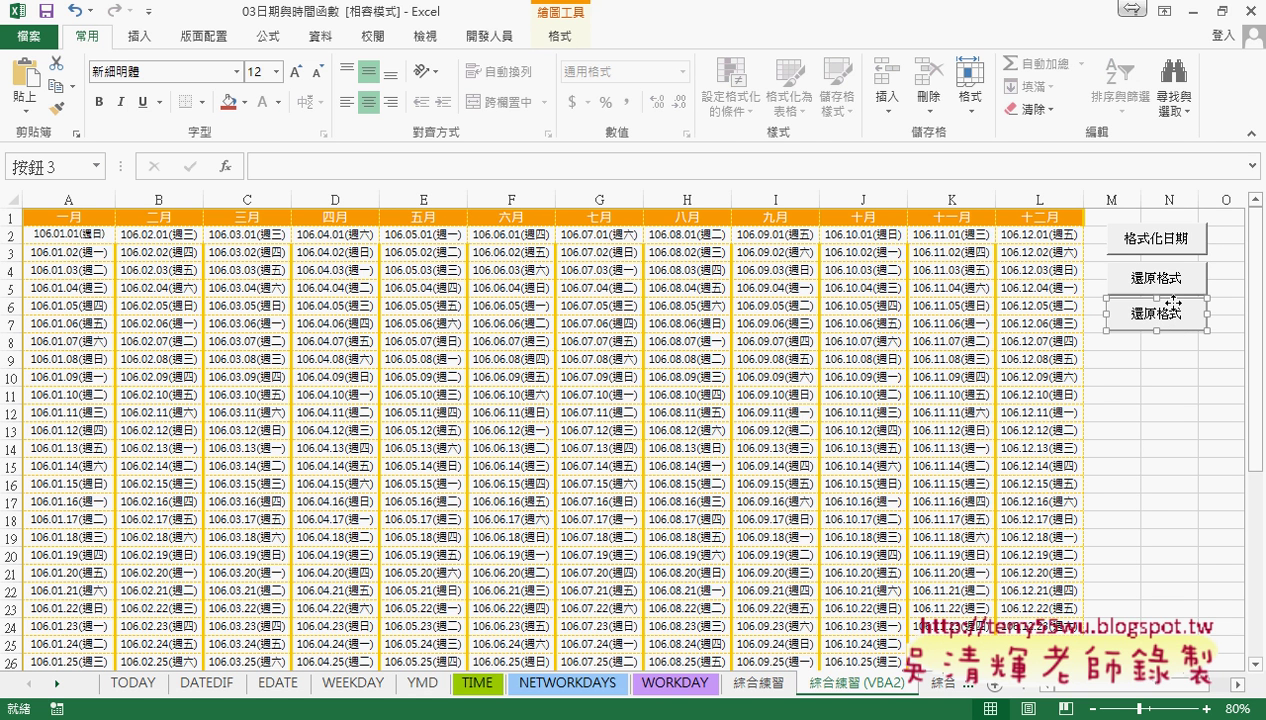
# Assign the 還原格式_Range macro to the copy and relabel it 還原格式_Range.
pyautogui.rightClick(1171, 303)
pyautogui.click(1124, 464)
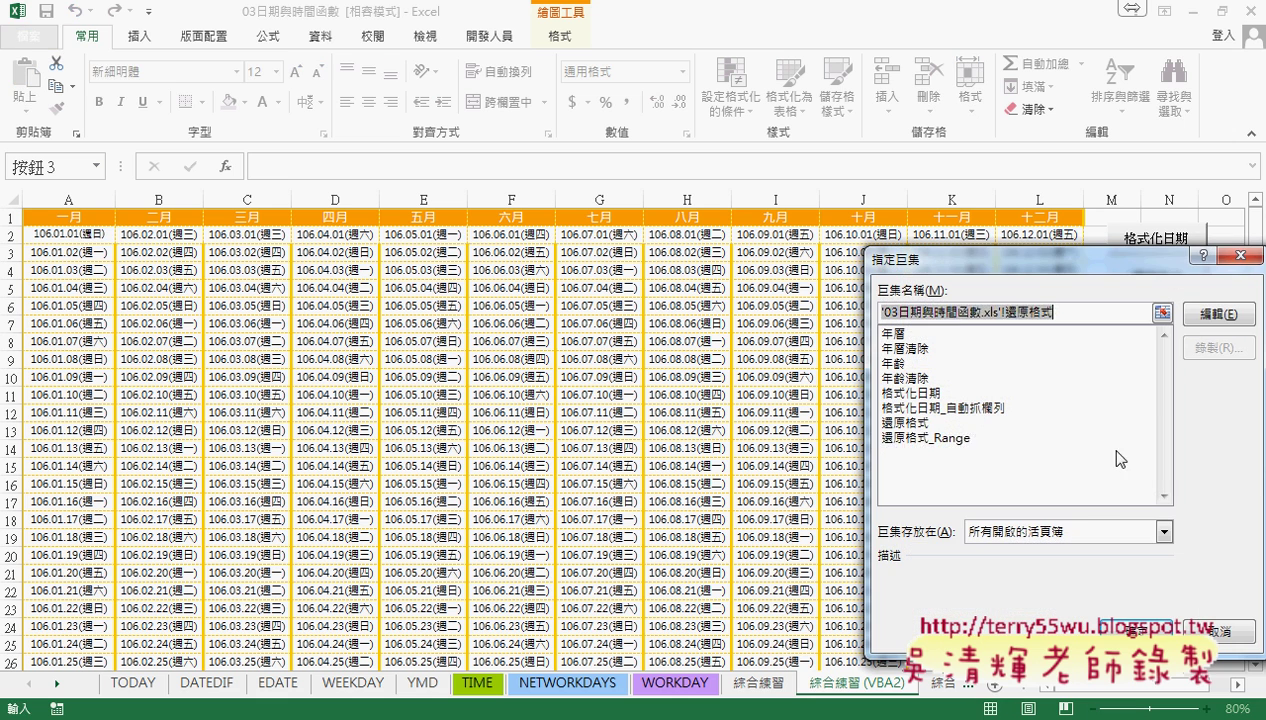
pyautogui.click(966, 437)
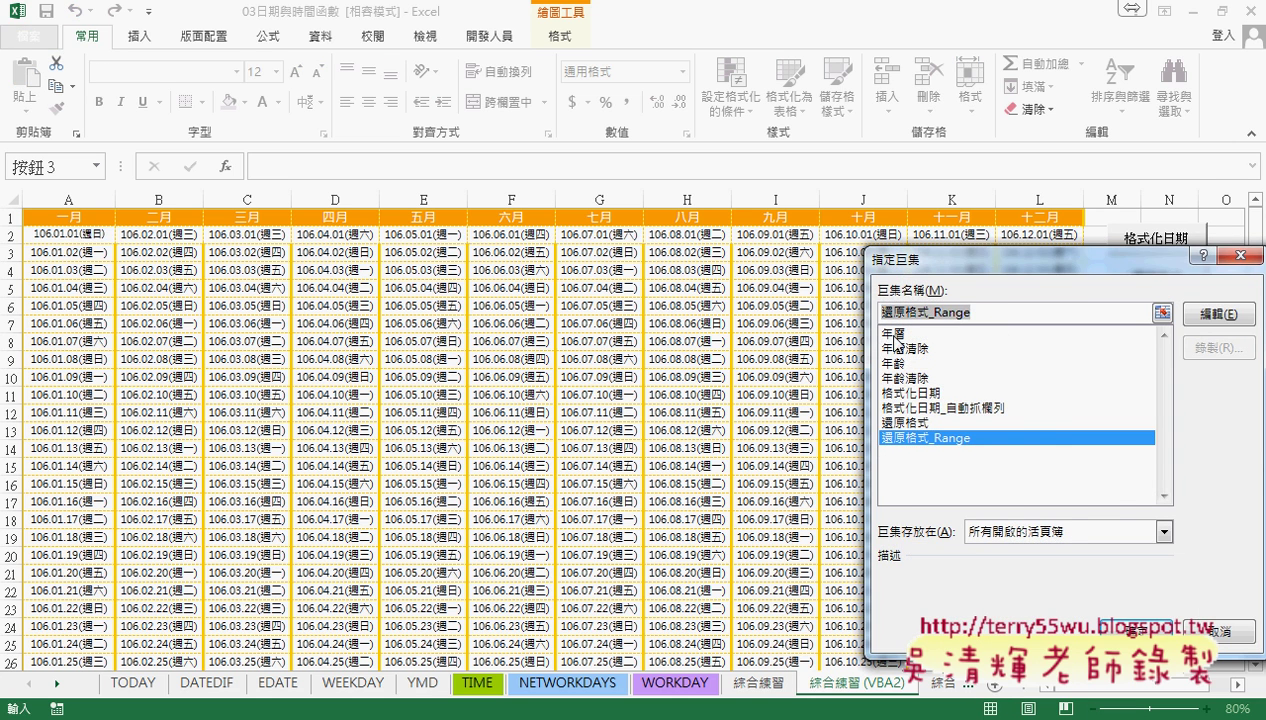
pyautogui.click(1110, 628)
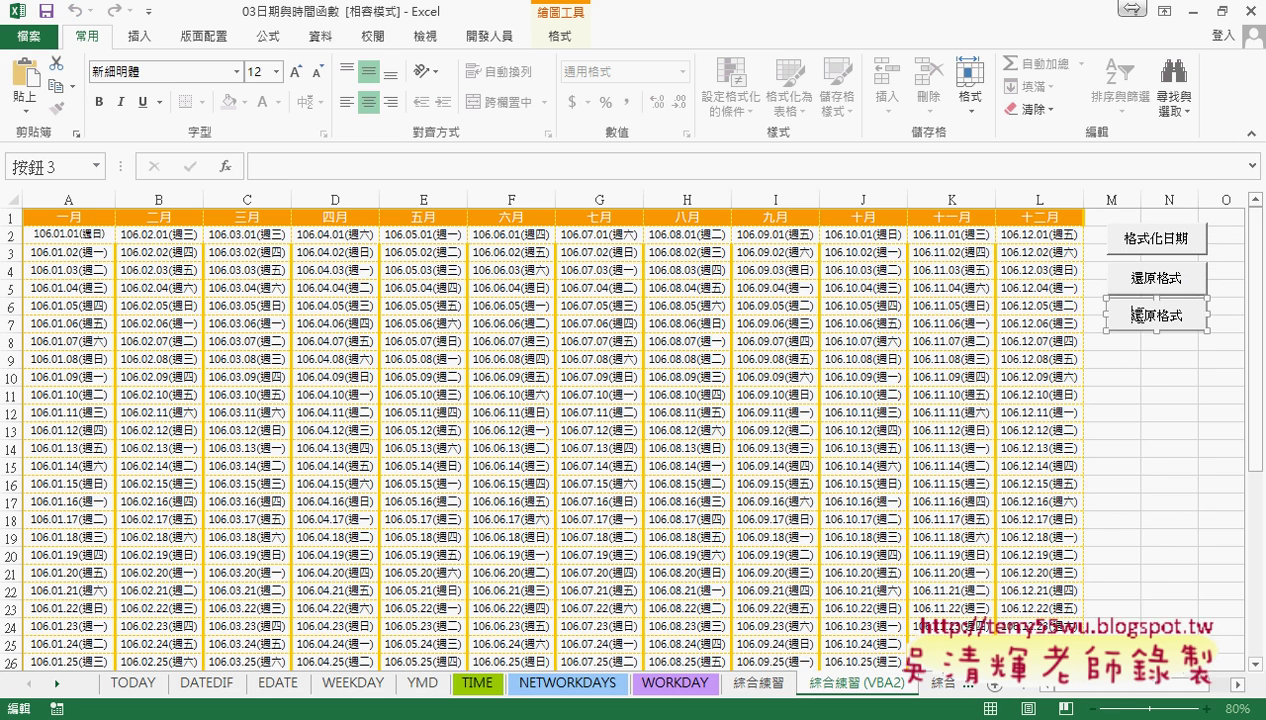
pyautogui.press('Delete')
pyautogui.press('Delete')
pyautogui.press('Delete')
pyautogui.press('Delete')
pyautogui.write('還原格式_Range')
pyautogui.click(1153, 378)
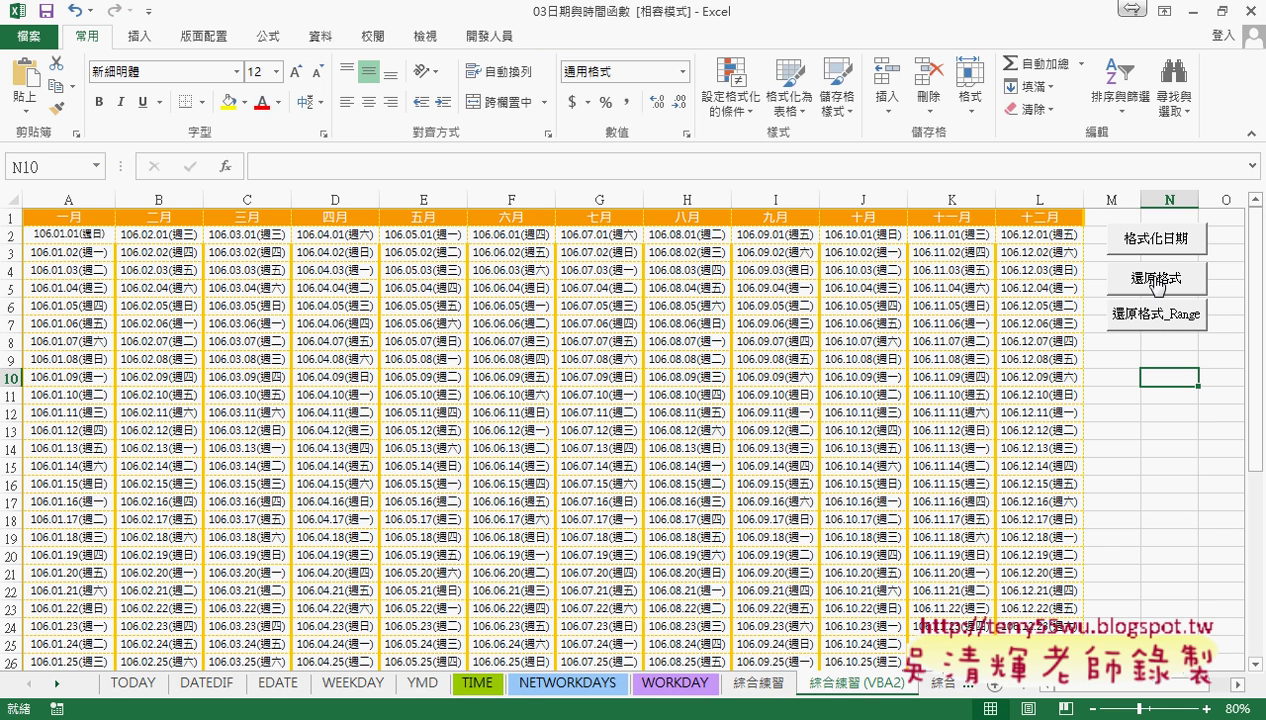
# Apply the weekend colouring with 格式化日期, then clear it with 還原格式_Range.
pyautogui.click(1155, 245)
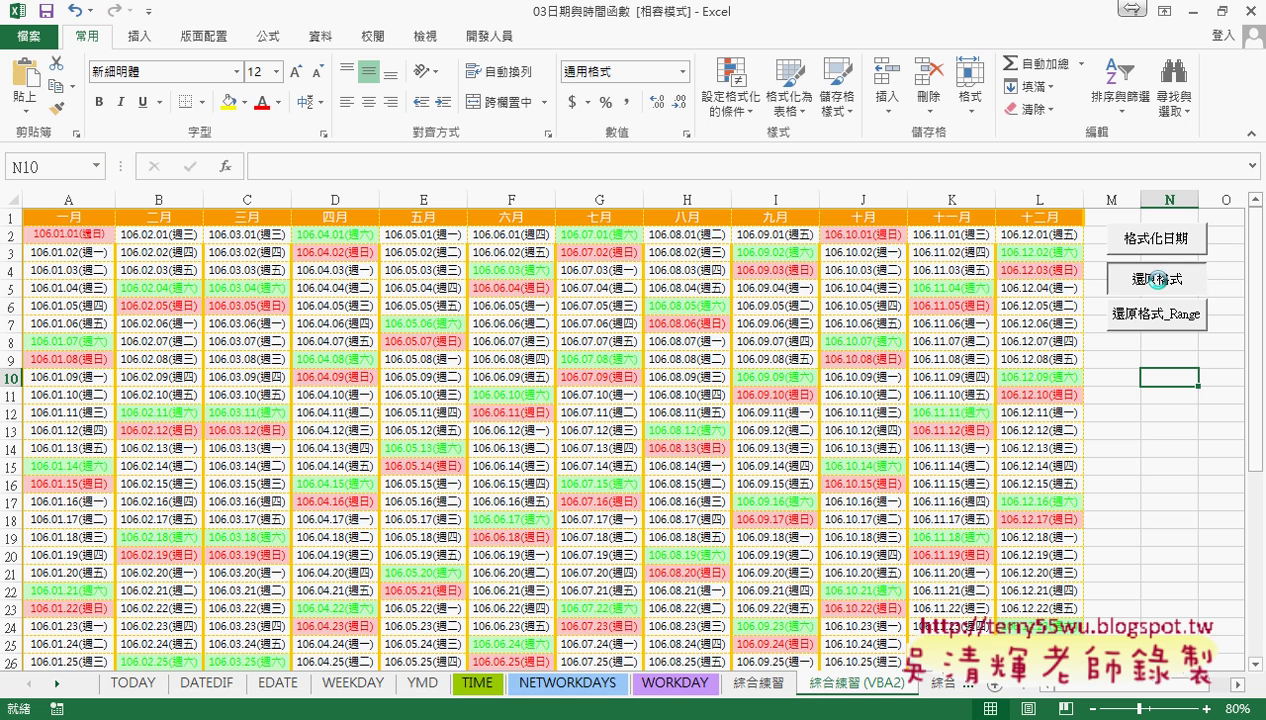
pyautogui.click(1162, 240)
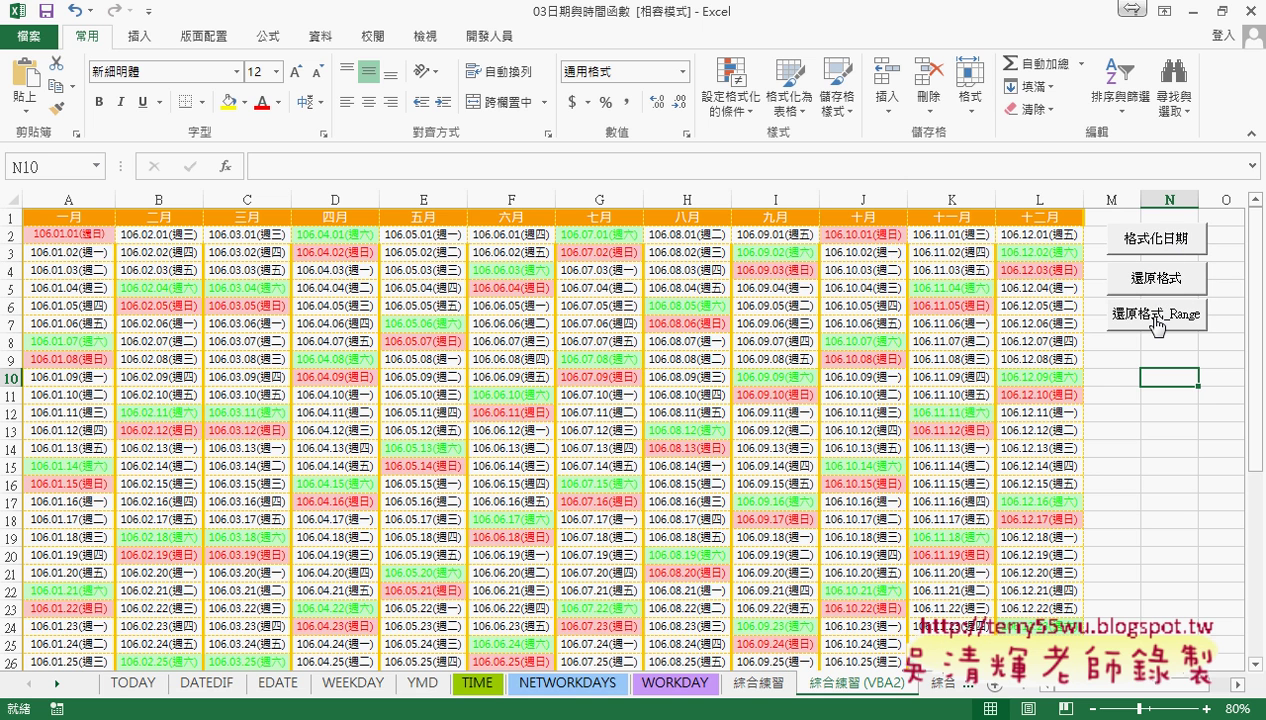
pyautogui.click(1155, 316)
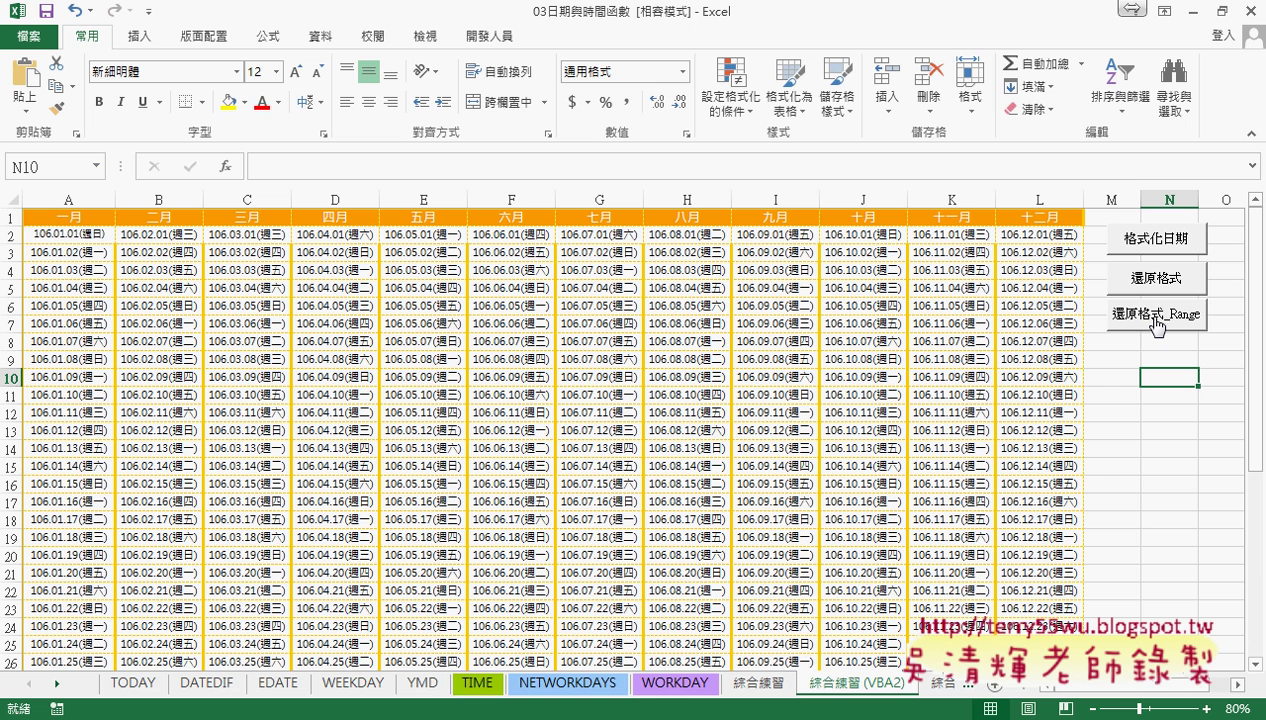
# Reapply and clear the weekend colouring again, then go to the 綜合練習 (VBA) sheet.
pyautogui.click(1145, 247)
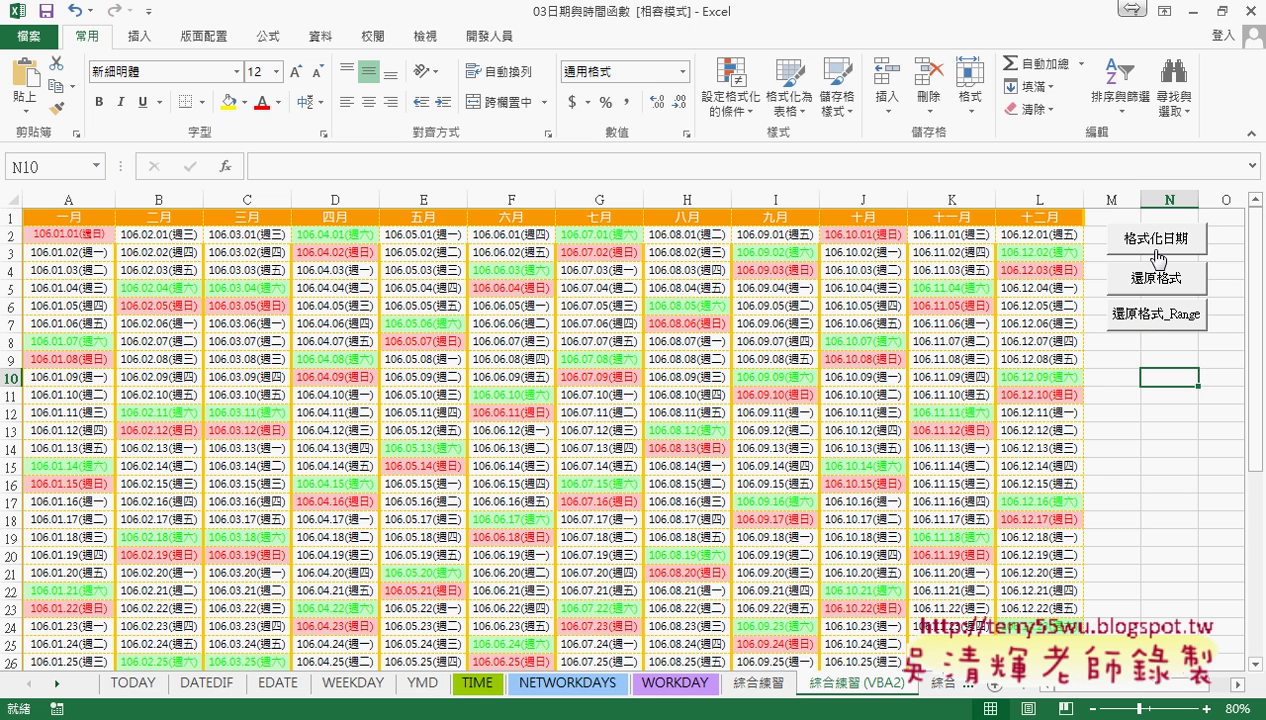
pyautogui.click(1150, 280)
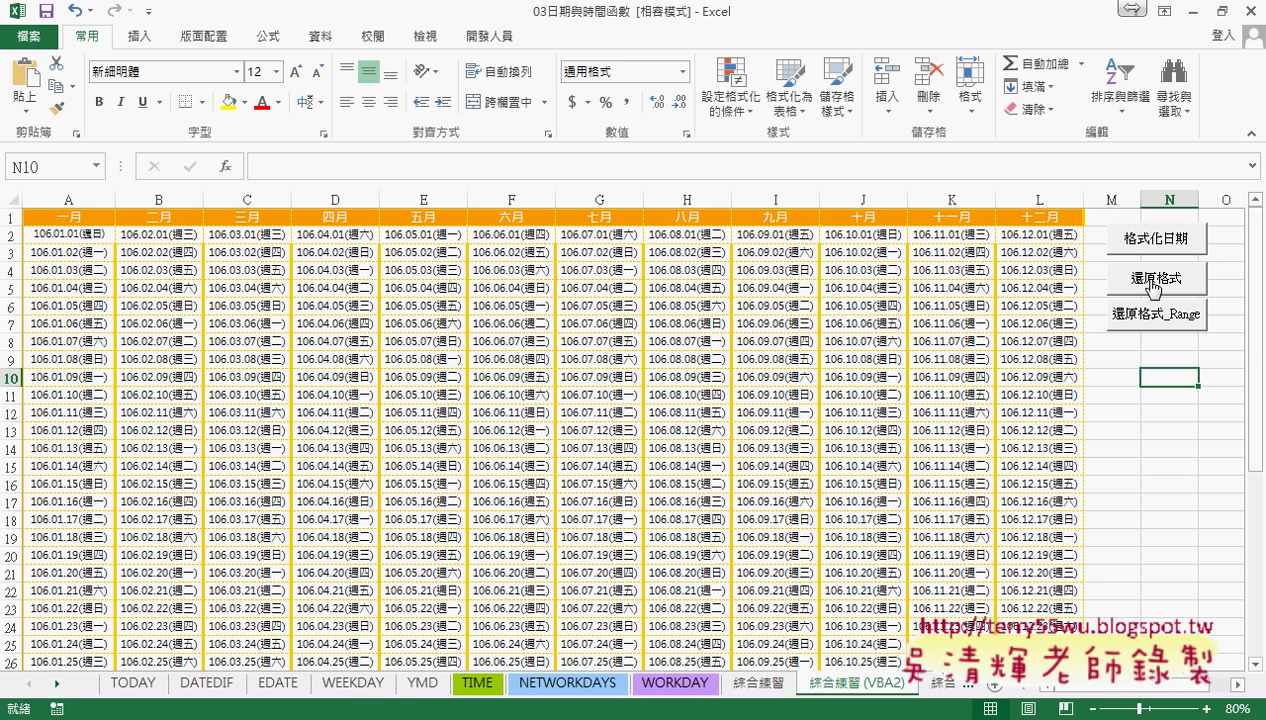
pyautogui.click(1116, 244)
pyautogui.click(1147, 325)
pyautogui.click(945, 684)
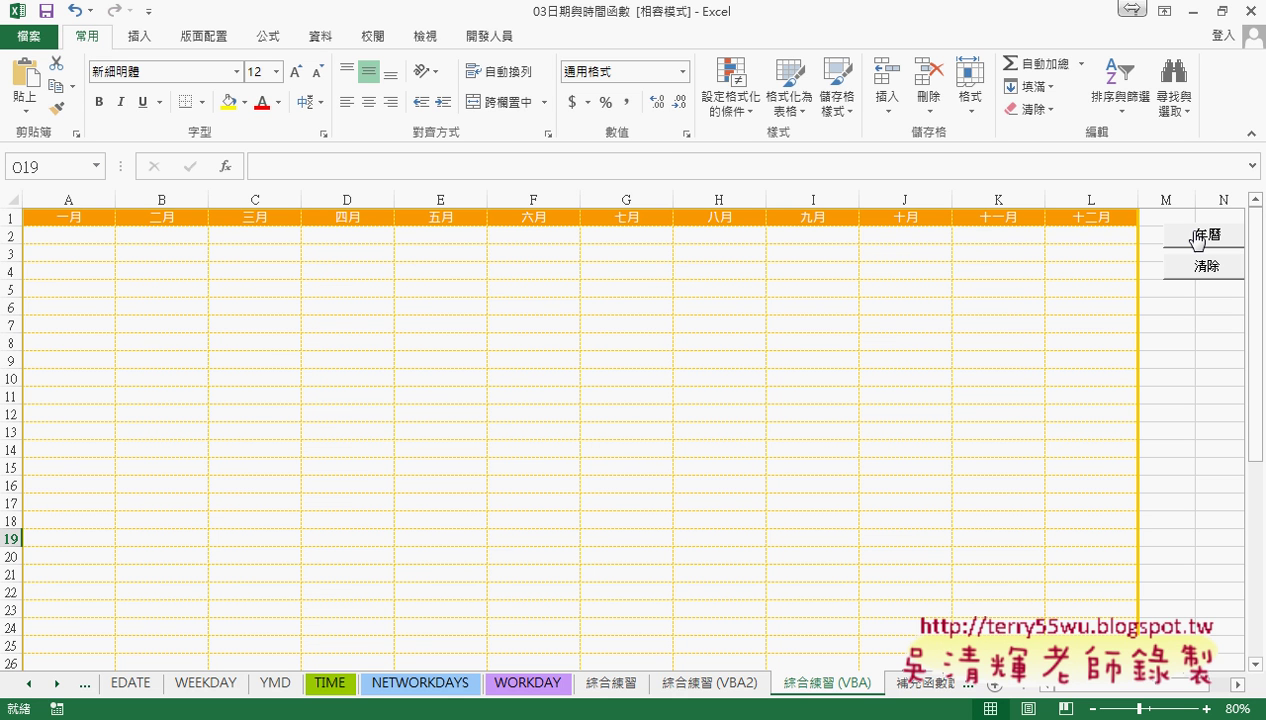
# Run the 年曆 macro with year 2017 to fill the month columns, colouring weekends green and red.
pyautogui.click(1197, 238)
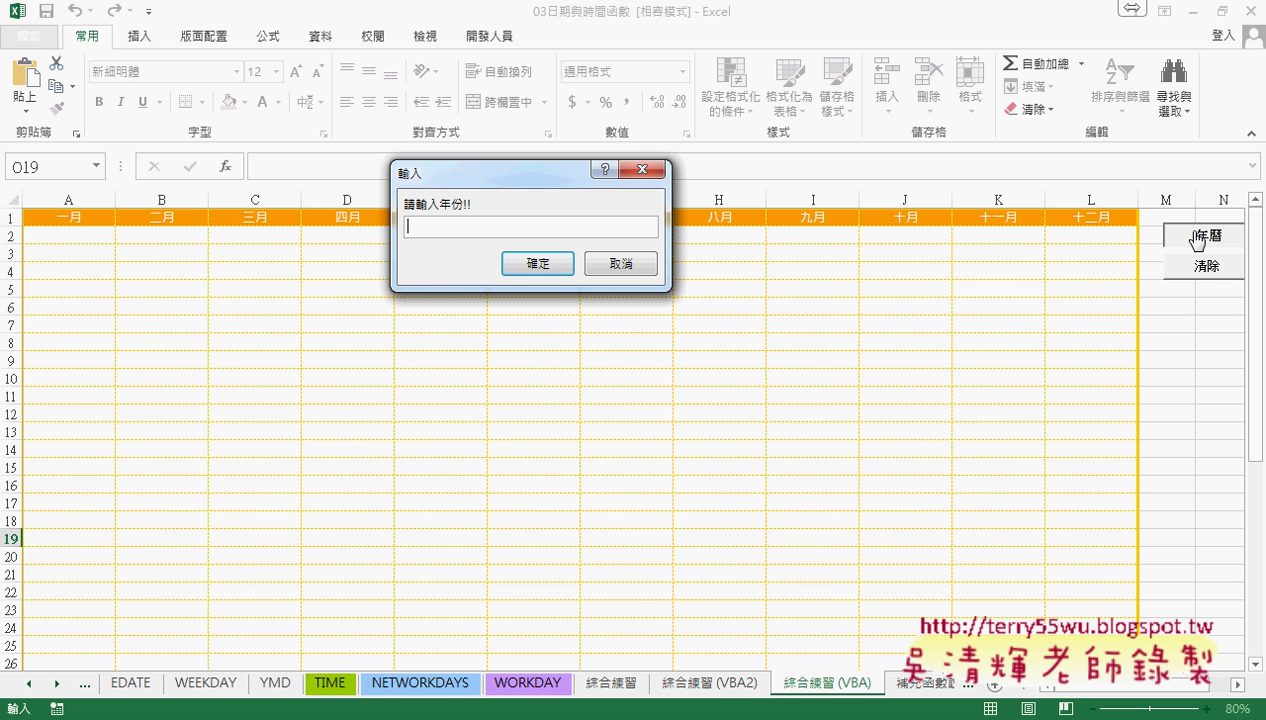
pyautogui.write('2017')
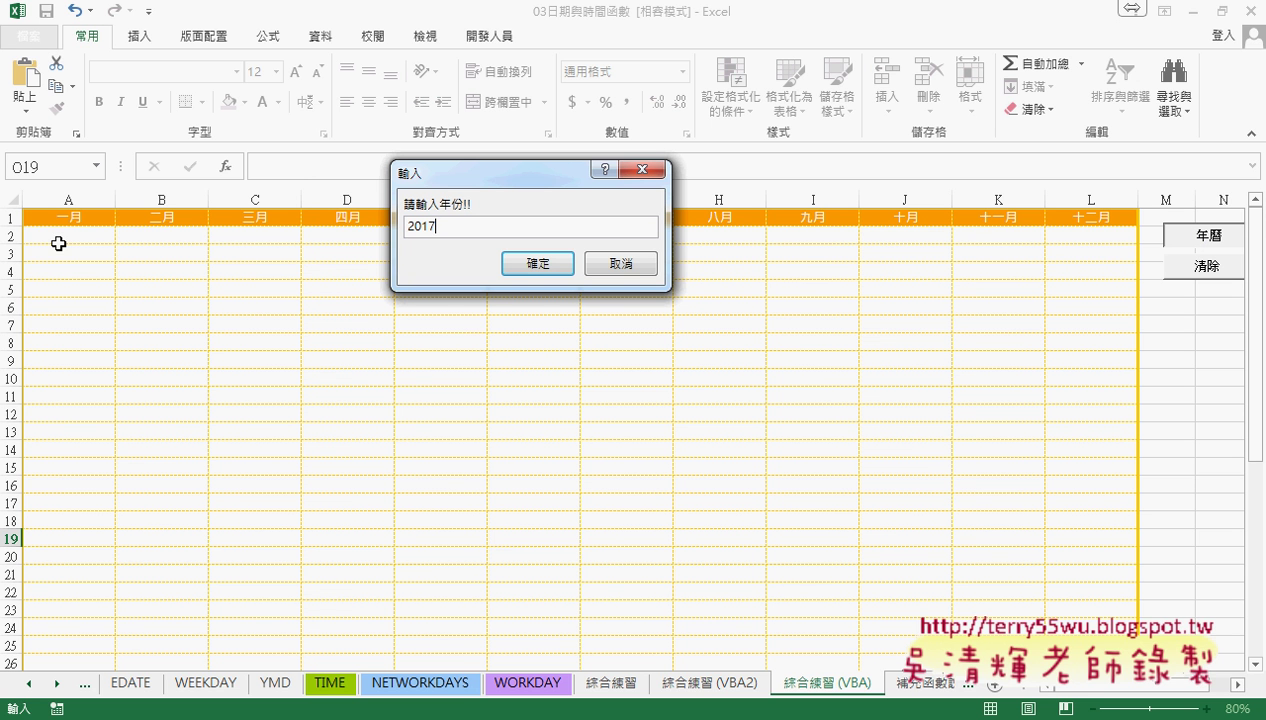
pyautogui.click(518, 262)
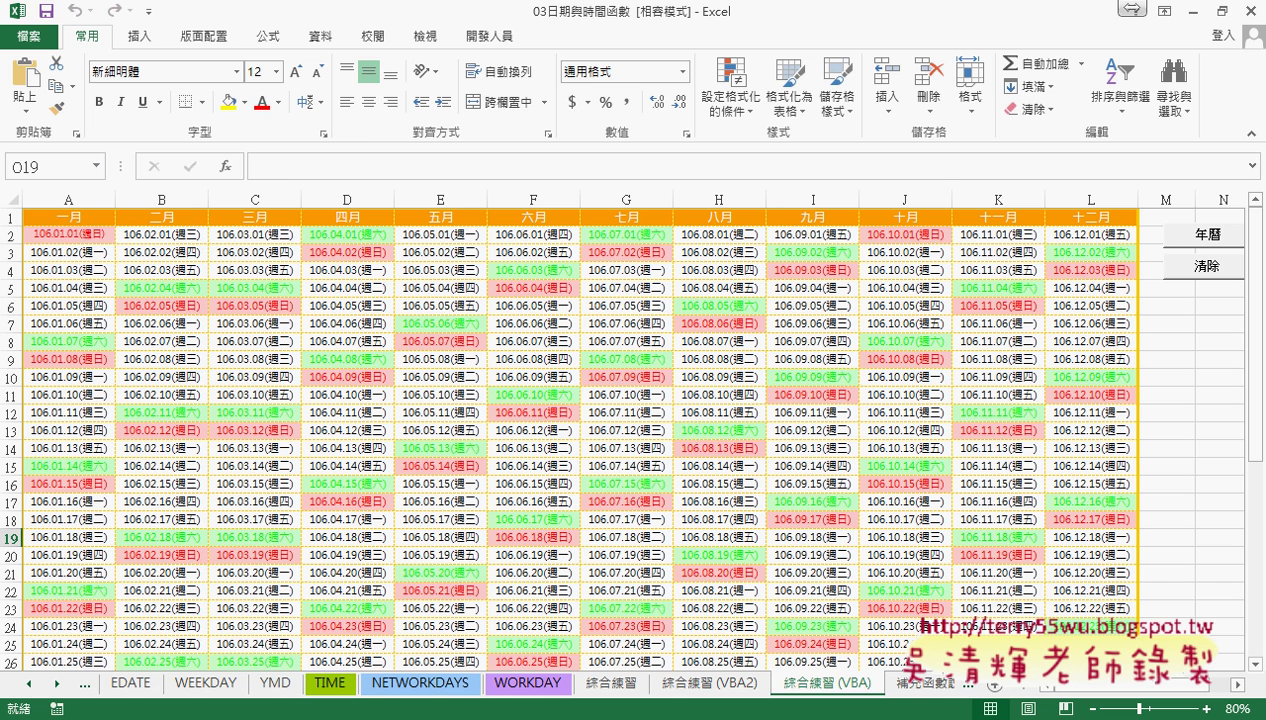
# Switch to the VBA editor and scroll down to Public Sub 年曆().
pyautogui.click(269, 718)
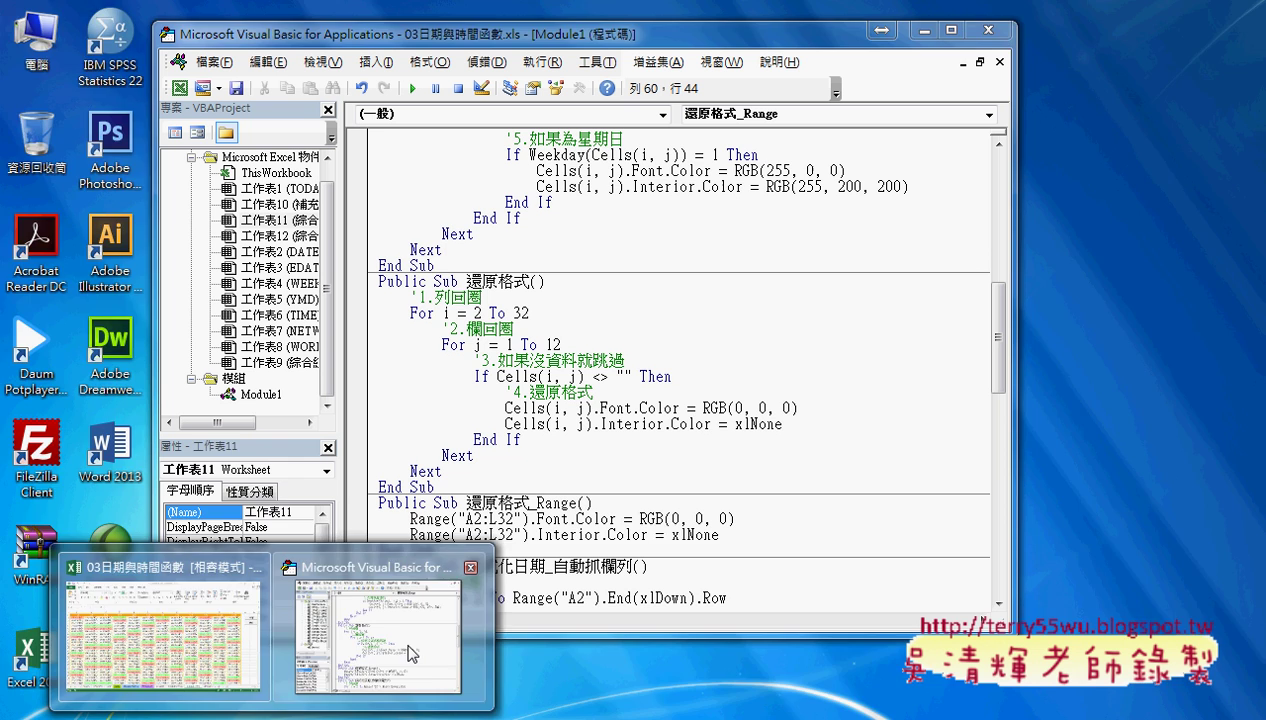
pyautogui.click(410, 645)
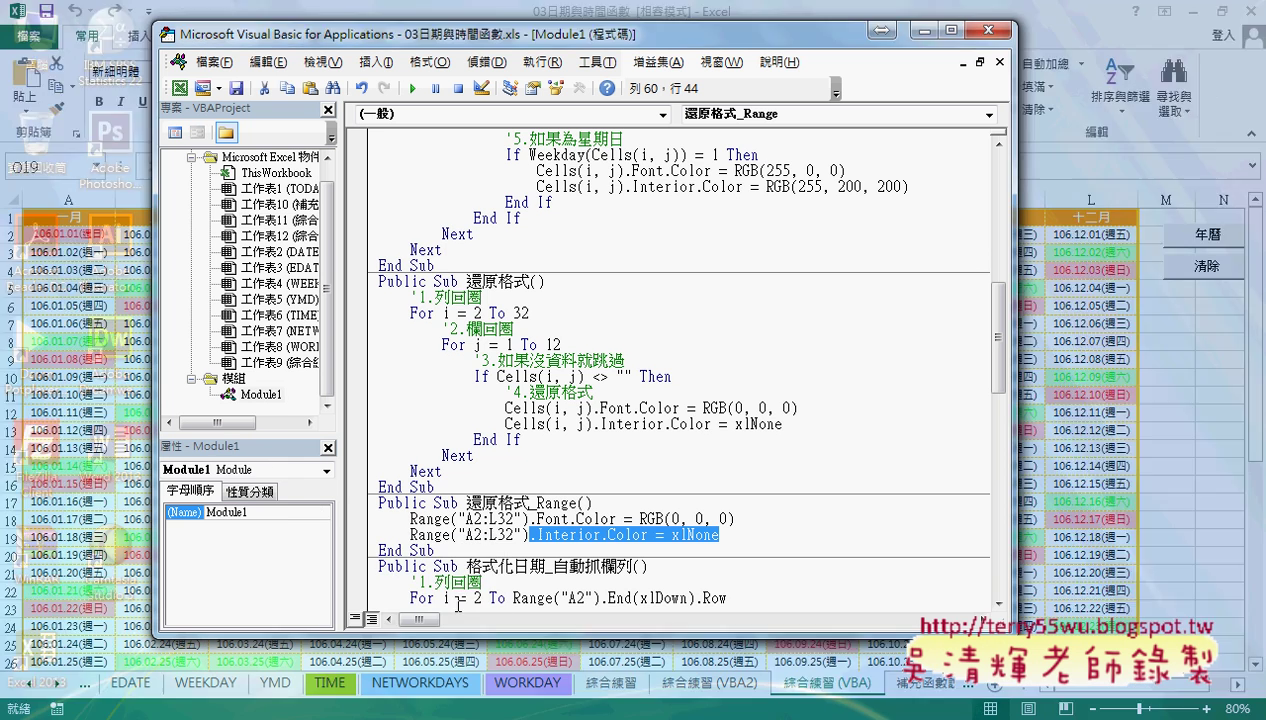
pyautogui.scroll(-5, 868, 298)
pyautogui.scroll(-2, 868, 300)
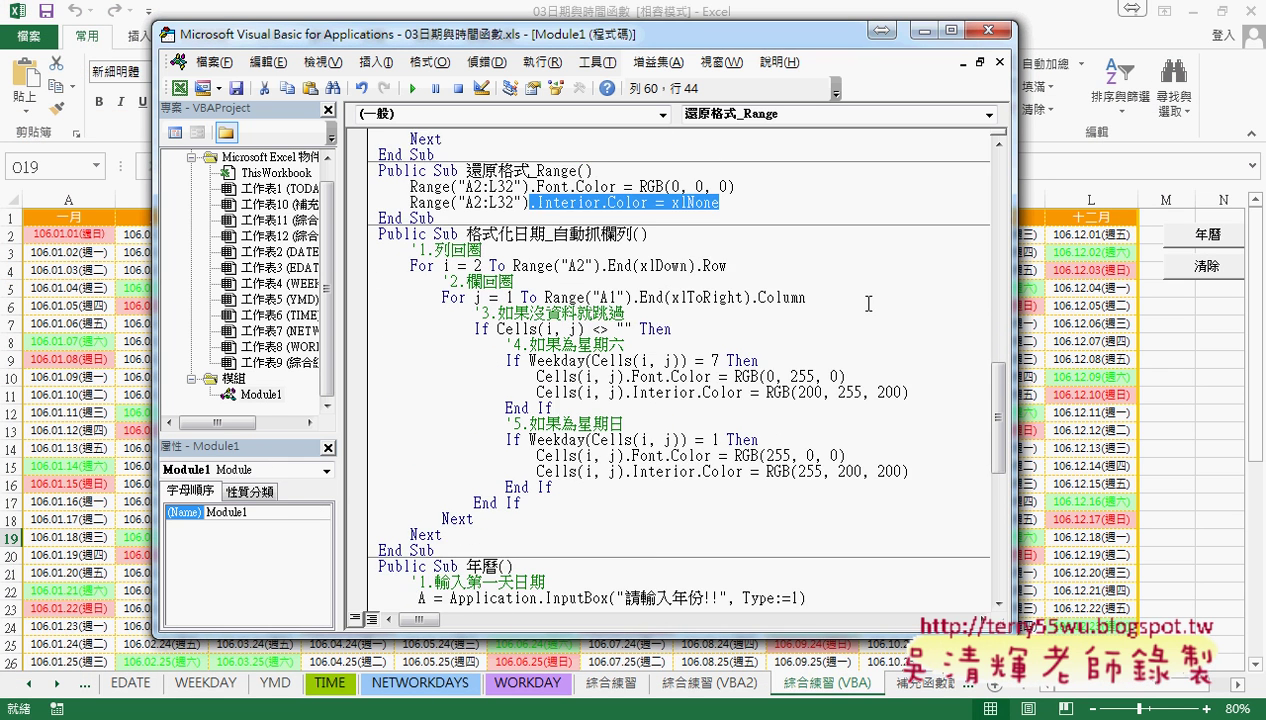
pyautogui.scroll(-2, 868, 302)
pyautogui.scroll(-5, 868, 300)
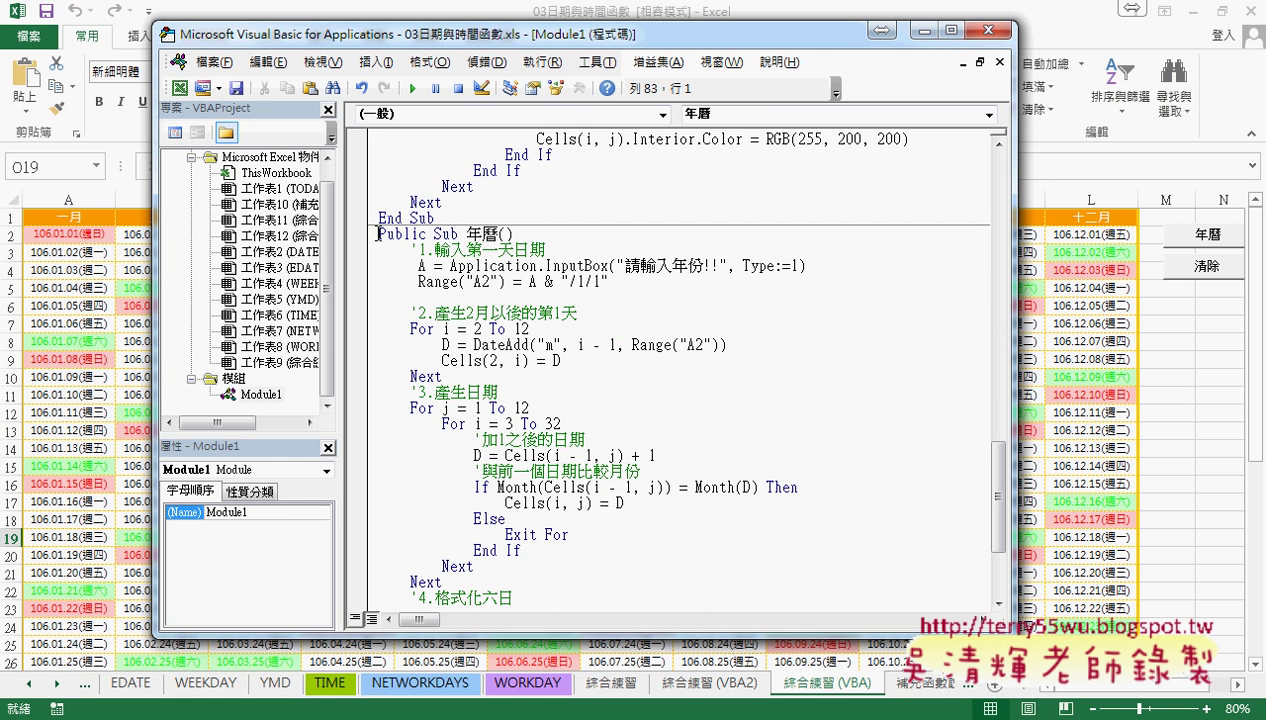
pyautogui.moveTo(376, 233); pyautogui.dragTo(513, 233)
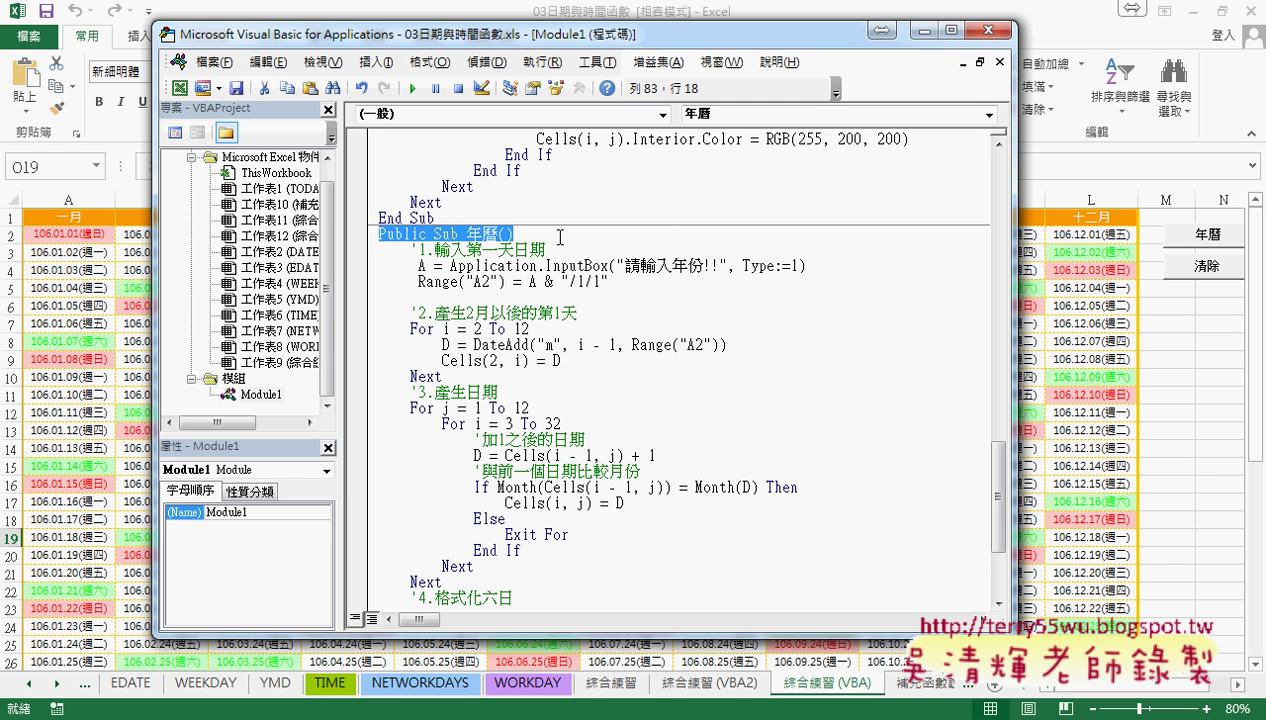
pyautogui.scroll(-1, 601, 248)
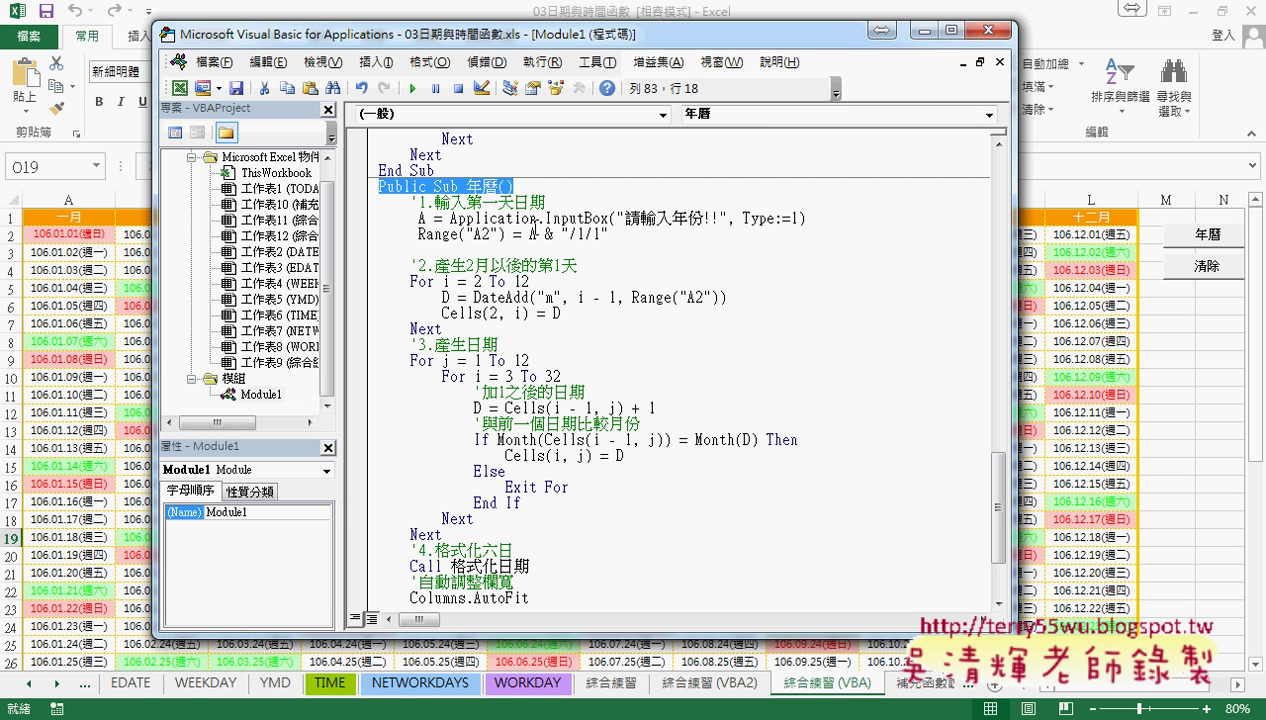
# Highlight InputBox, Application and Type:=1 on the year-input line, then rerun 年曆.
pyautogui.moveTo(545, 218); pyautogui.dragTo(607, 218)
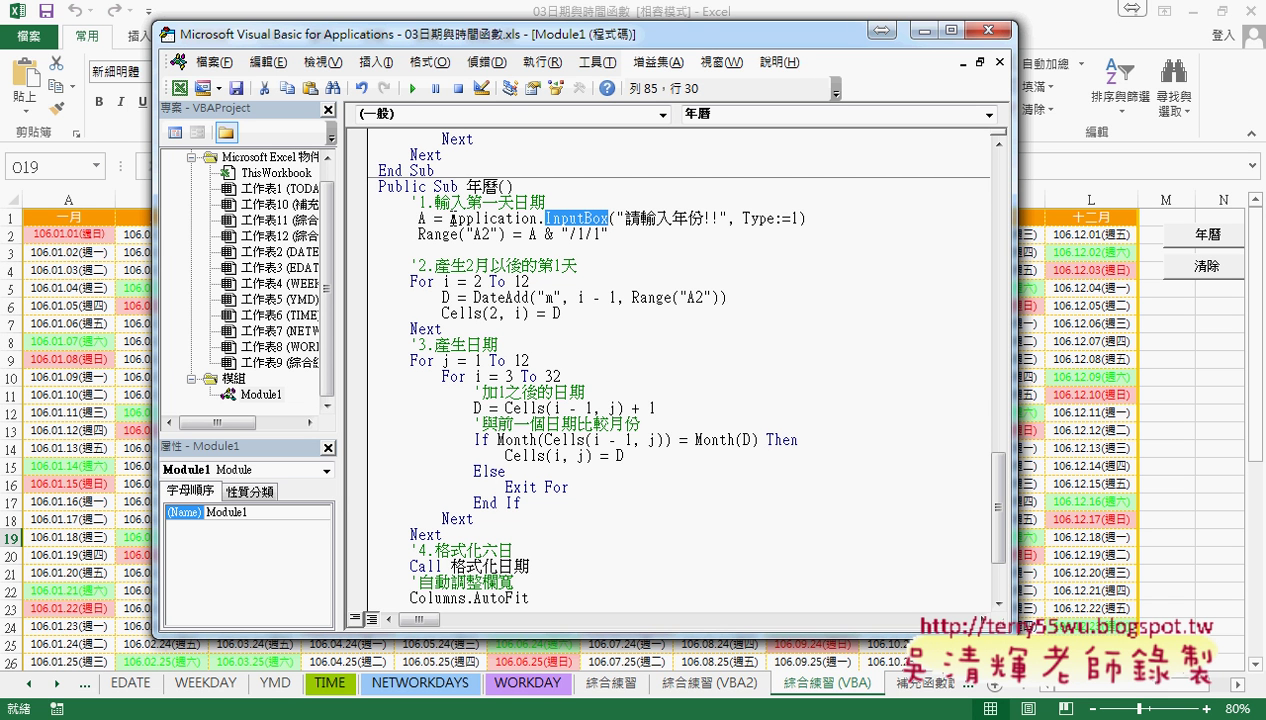
pyautogui.moveTo(449, 218); pyautogui.dragTo(544, 218)
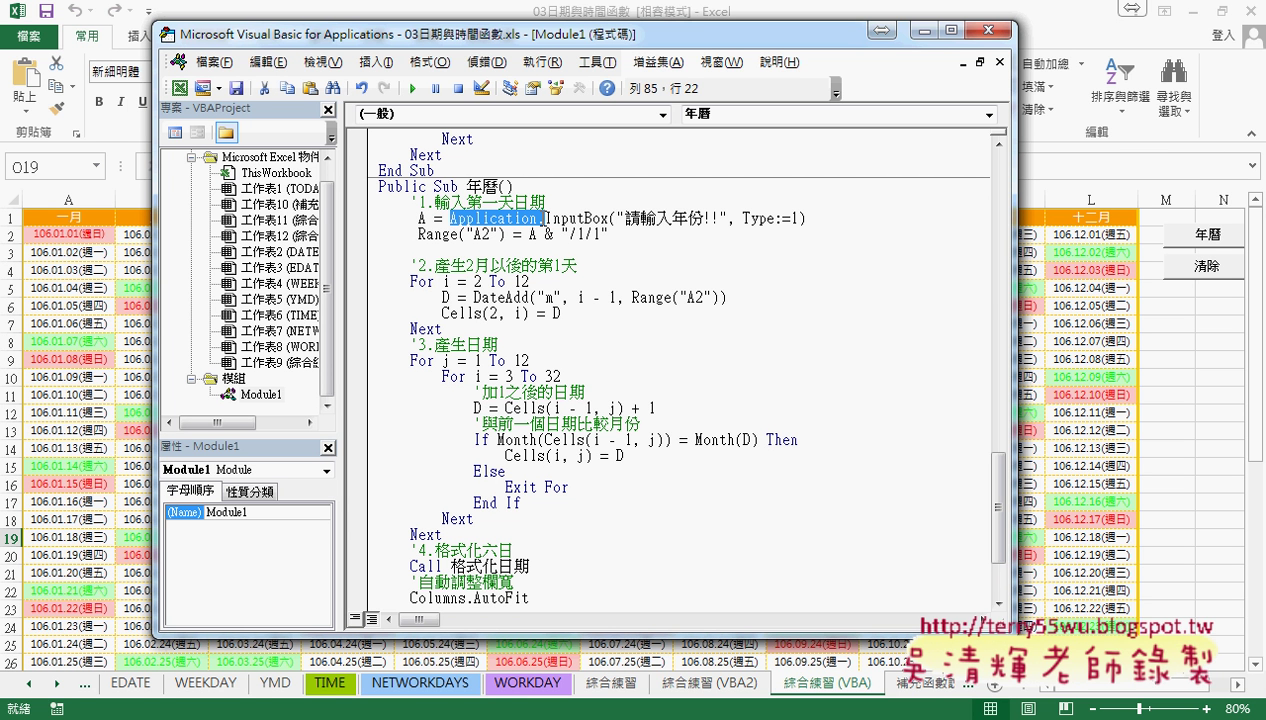
pyautogui.click(591, 217)
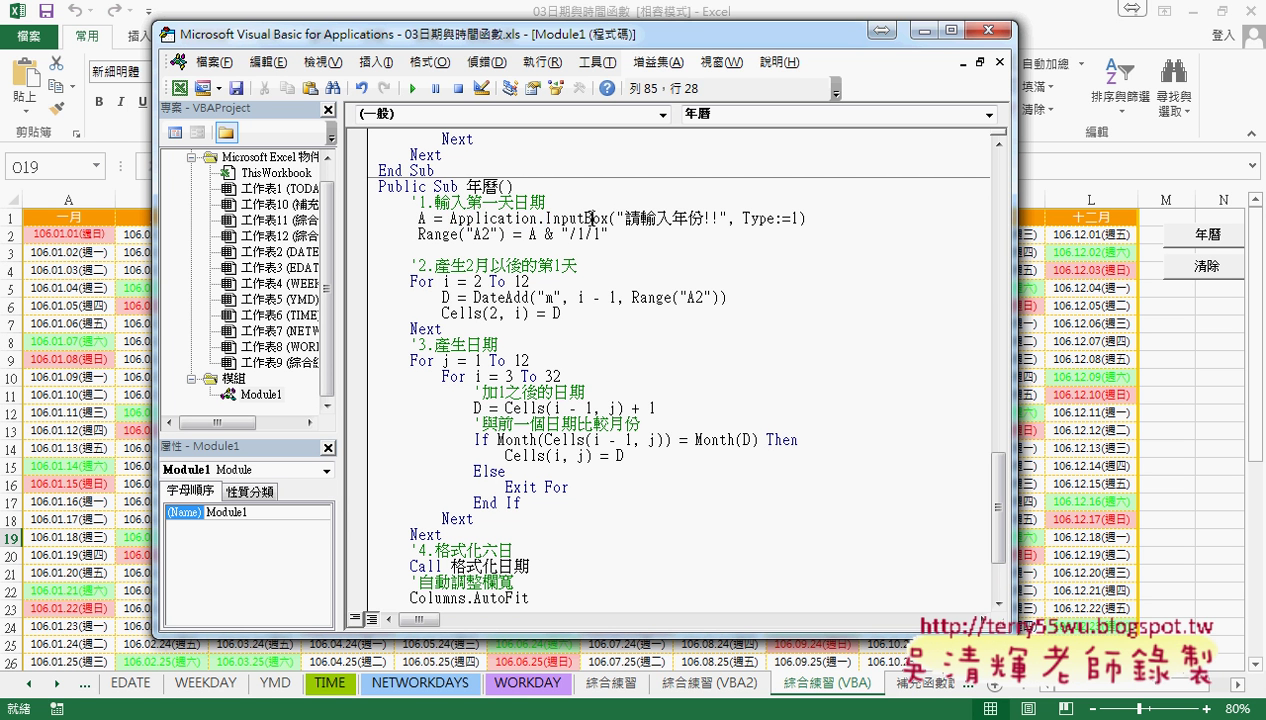
pyautogui.moveTo(743, 218); pyautogui.dragTo(798, 219)
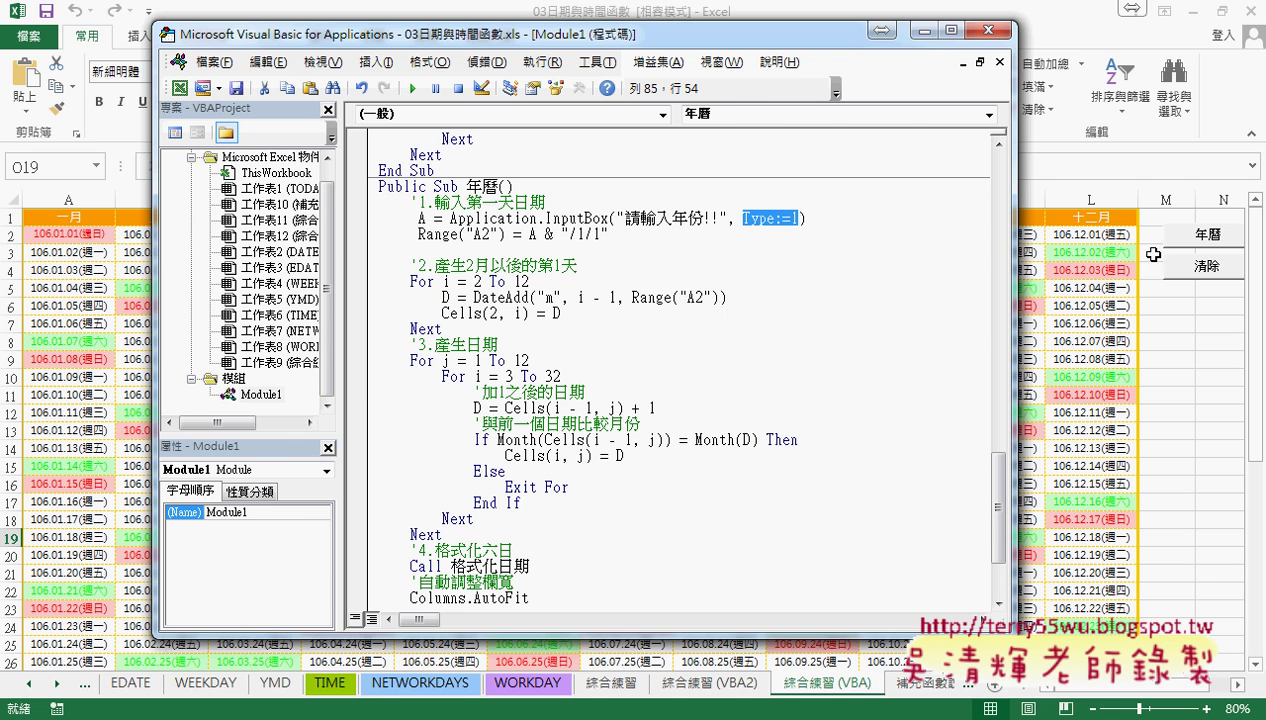
pyautogui.click(1193, 241)
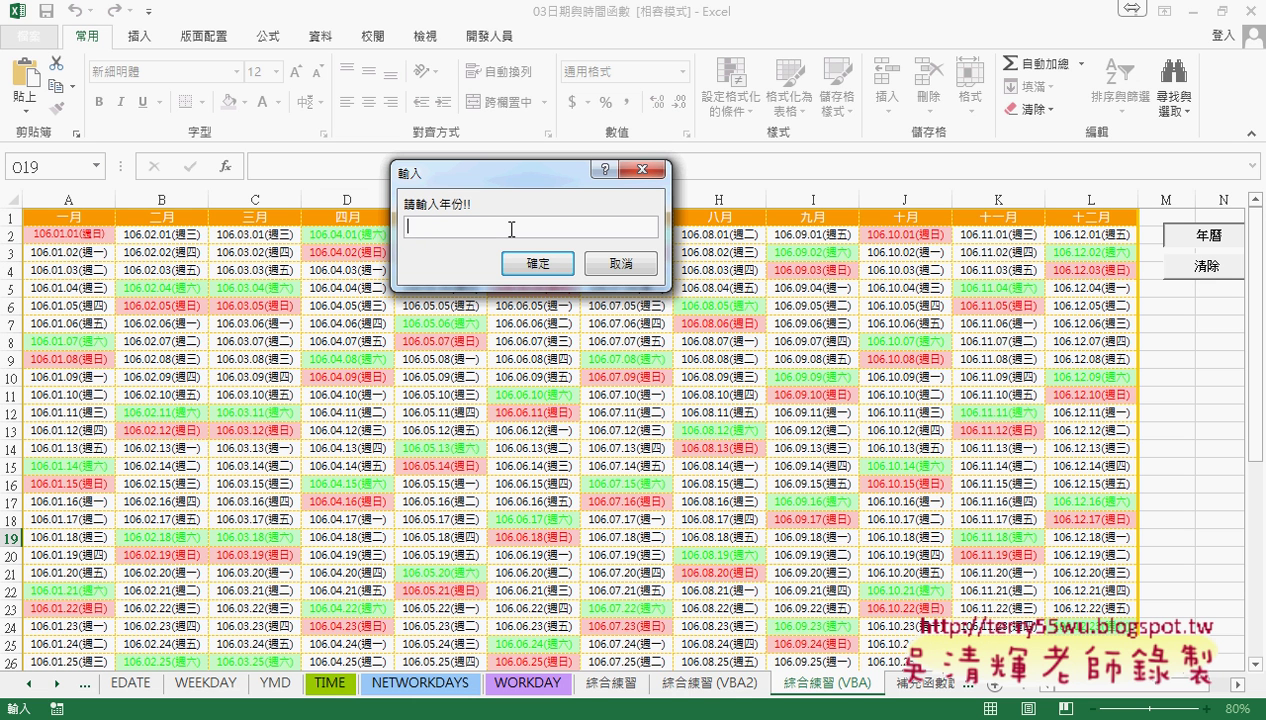
# Submit 二0一七 as the year, dismiss the invalid-number warning, then retype 2017 and close the prompt.
pyautogui.write('-4')
pyautogui.write('0')
pyautogui.write('一七')
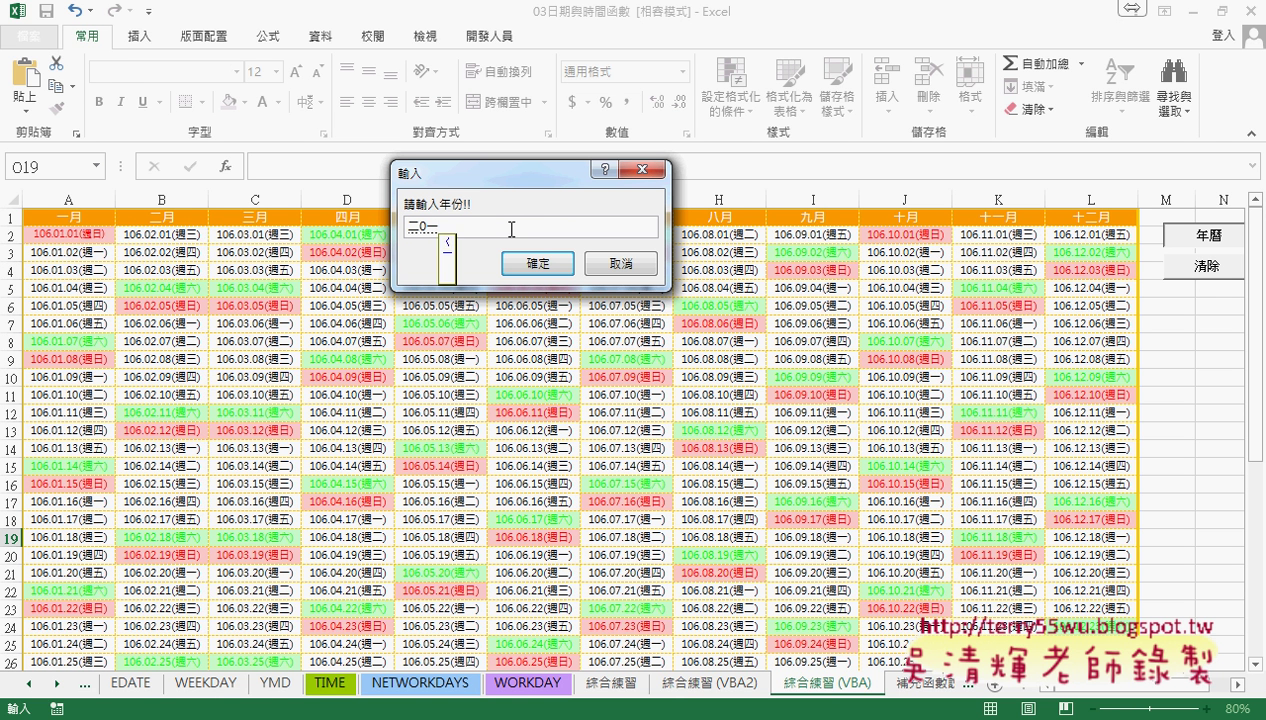
pyautogui.press('Return')
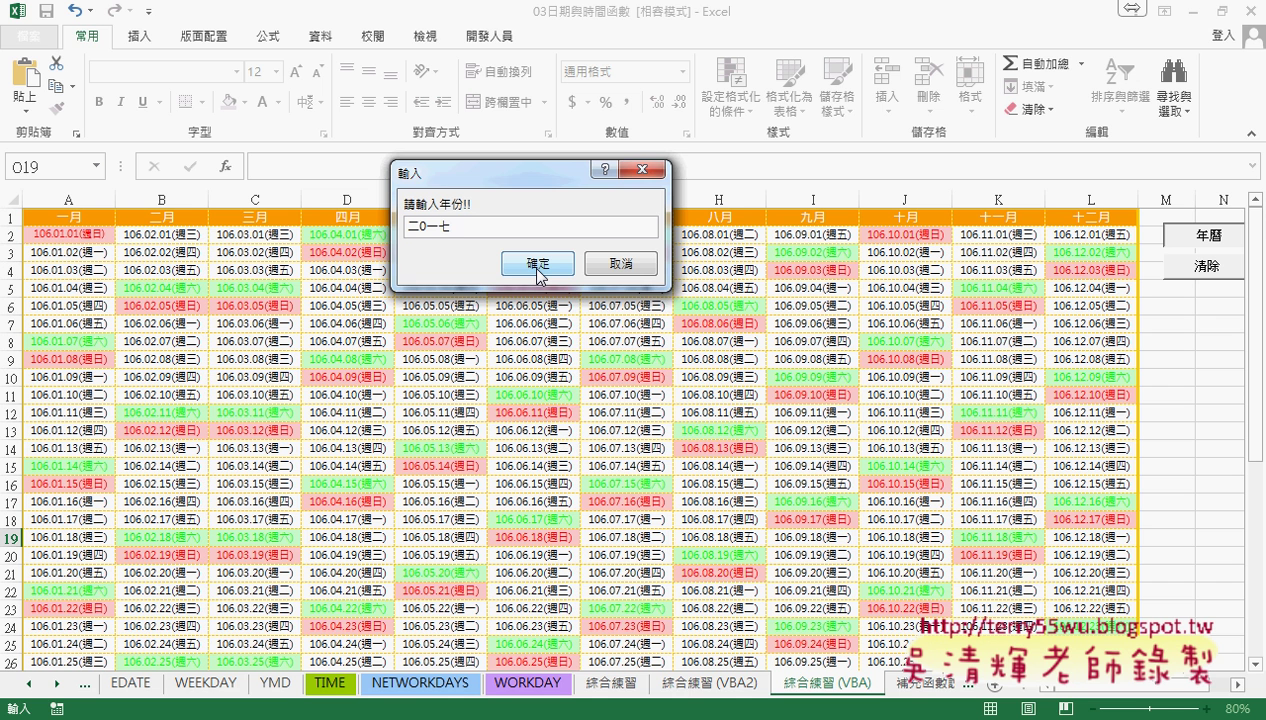
pyautogui.click(538, 264)
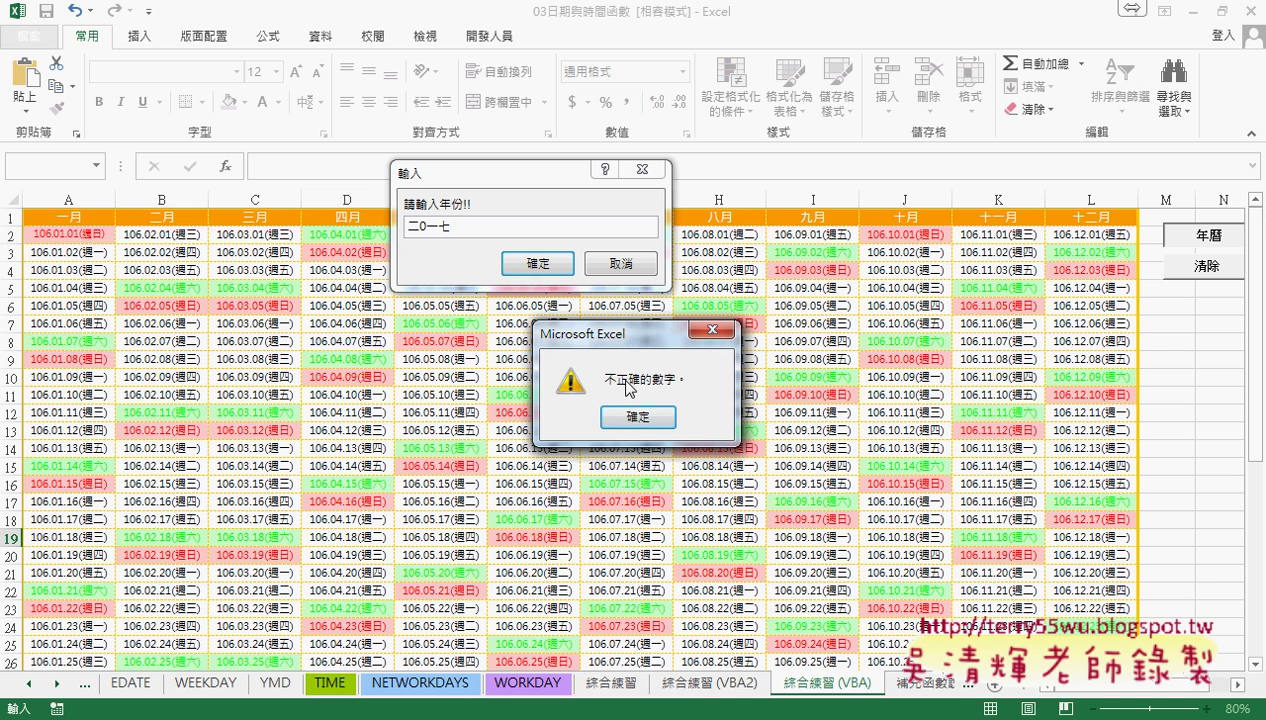
pyautogui.click(657, 418)
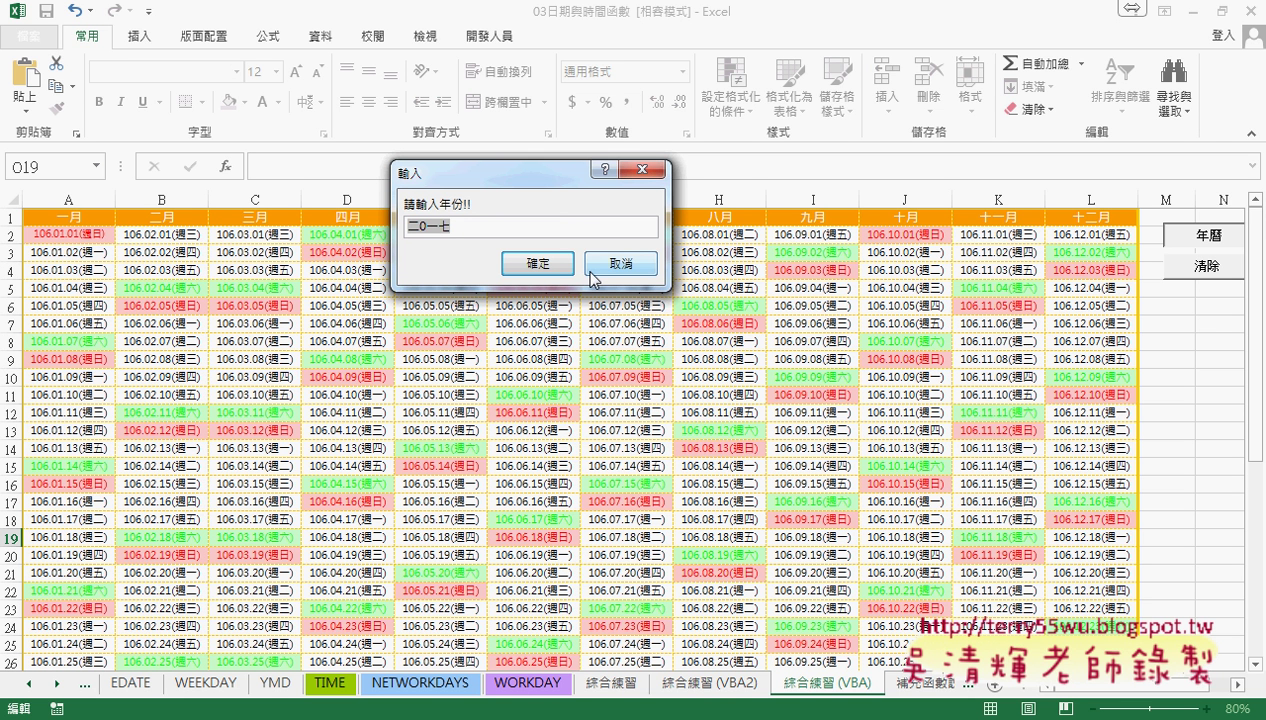
pyautogui.write('201')
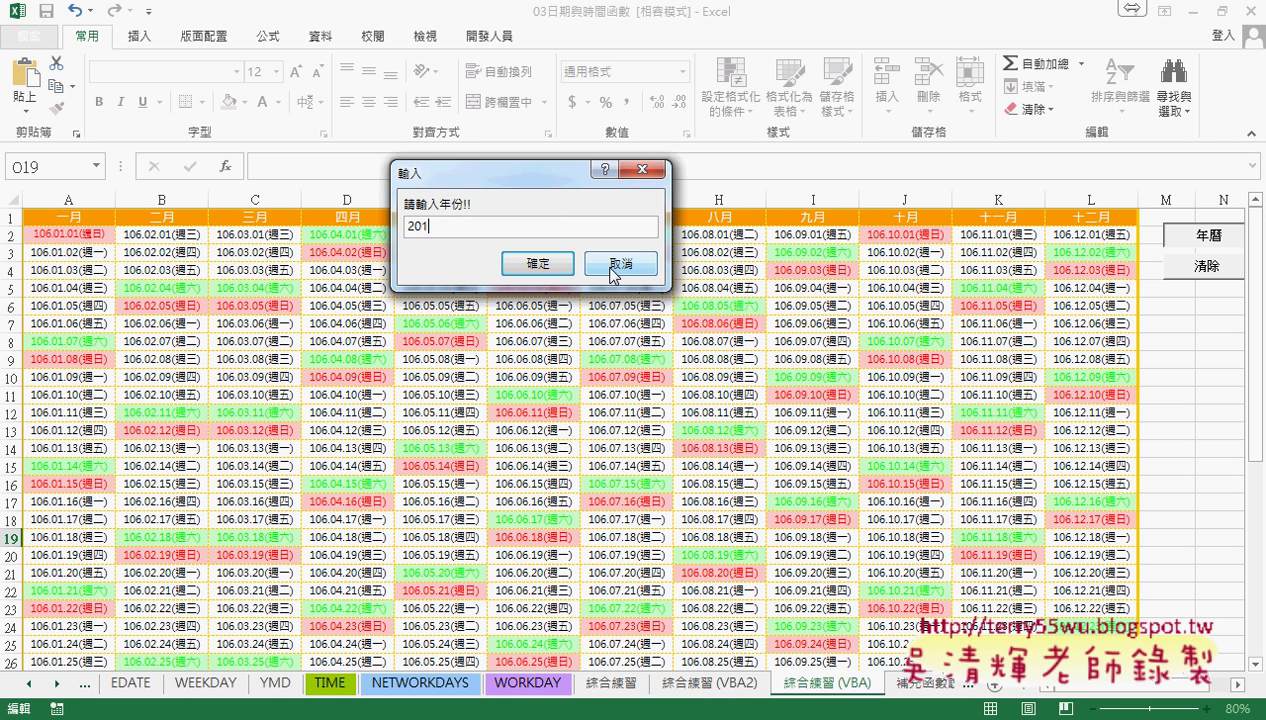
pyautogui.write('7')
pyautogui.press('Return')
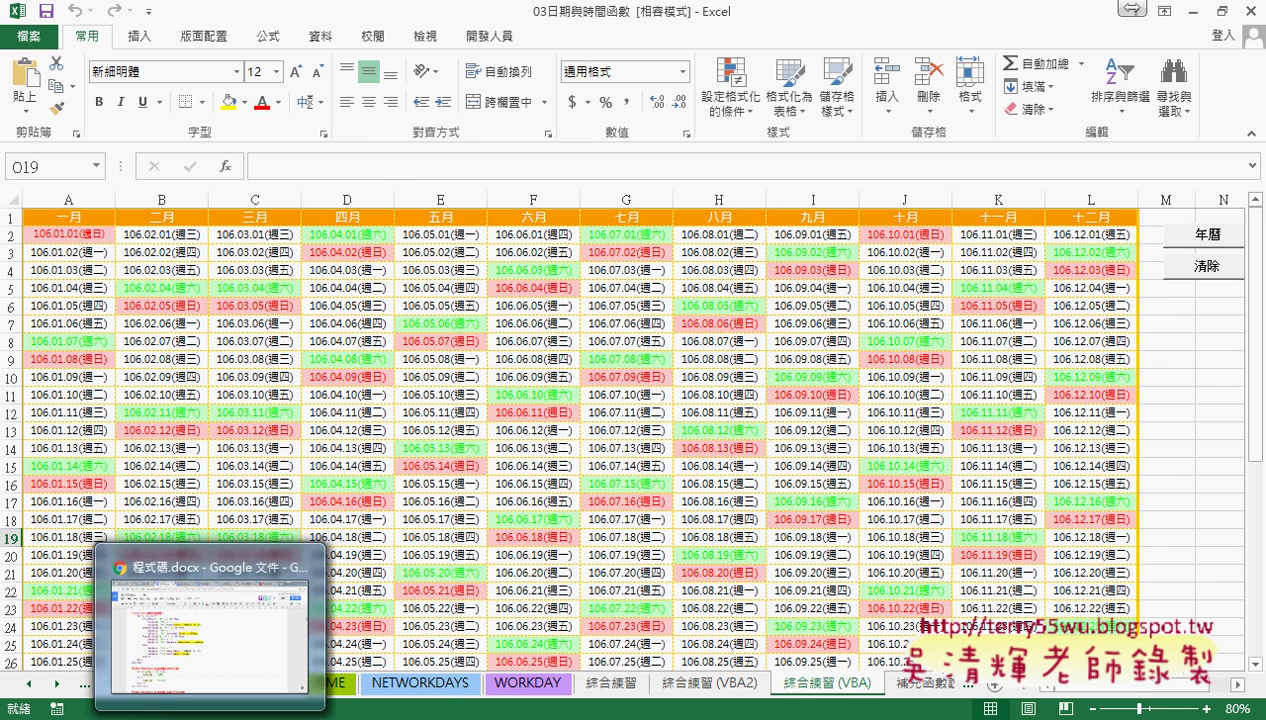
# Back in the VBA editor, select DateAdd in the 年曆 code.
pyautogui.click(380, 655)
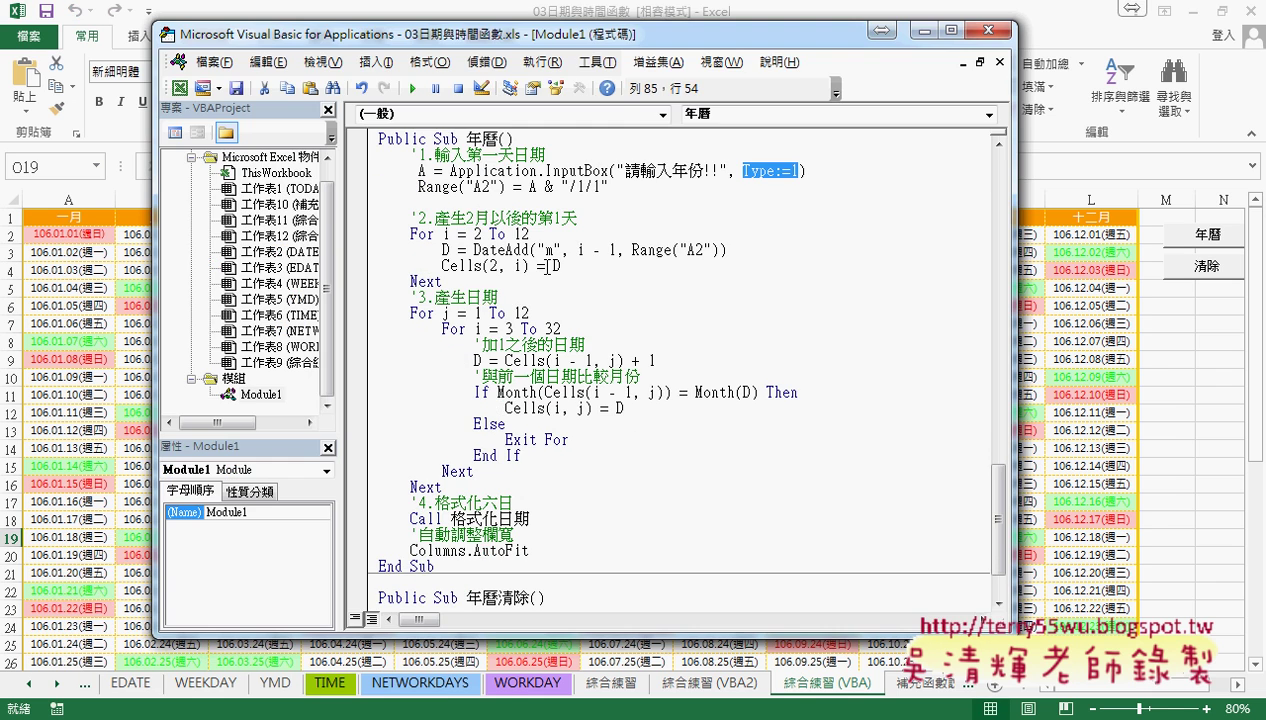
pyautogui.click(464, 218)
pyautogui.moveTo(466, 218); pyautogui.dragTo(583, 218)
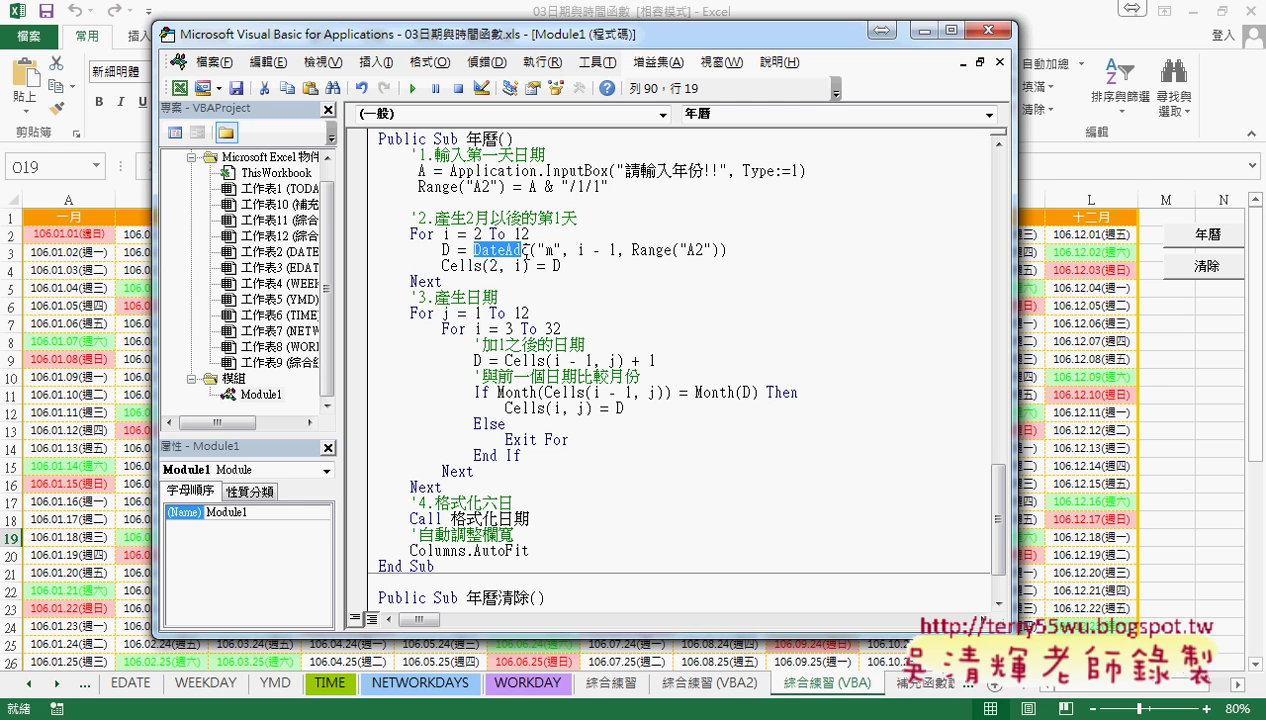
pyautogui.hotkey('shift', 'Right')
# Clear all calendar dates with the sheet's 清除 button and bring the VBA editor back.
pyautogui.click(1207, 268)
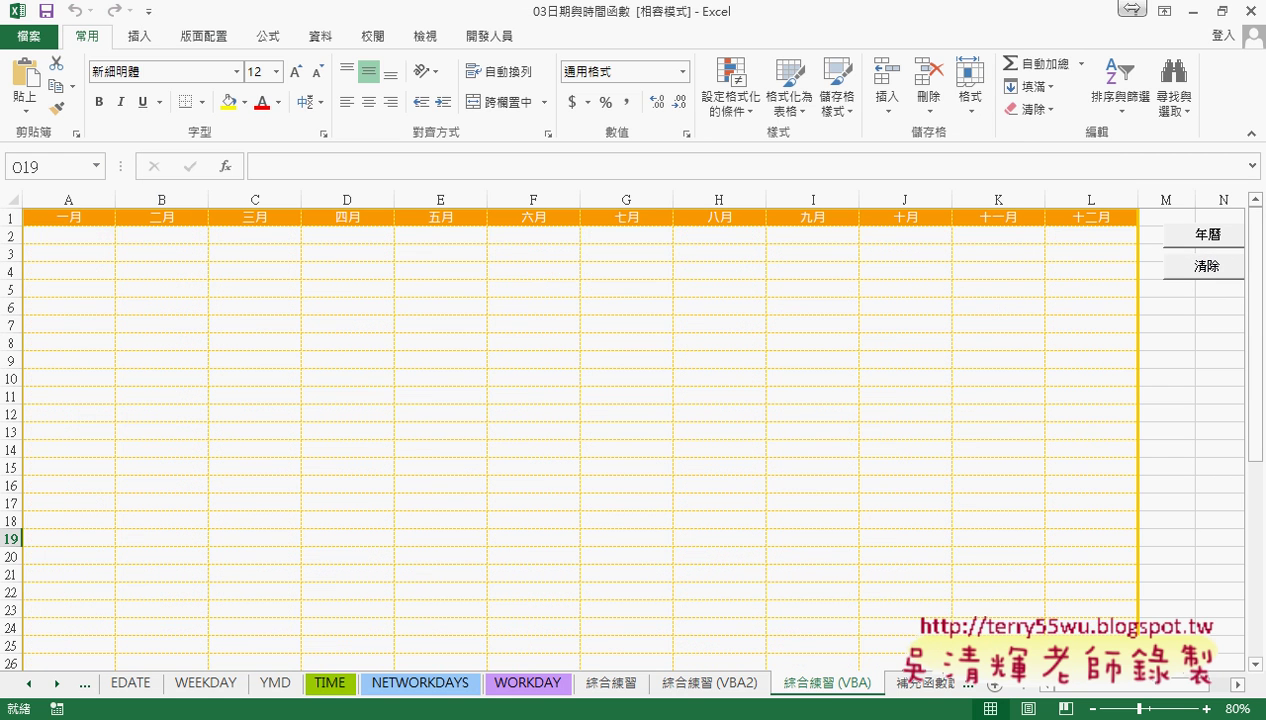
pyautogui.click(270, 718)
pyautogui.click(388, 645)
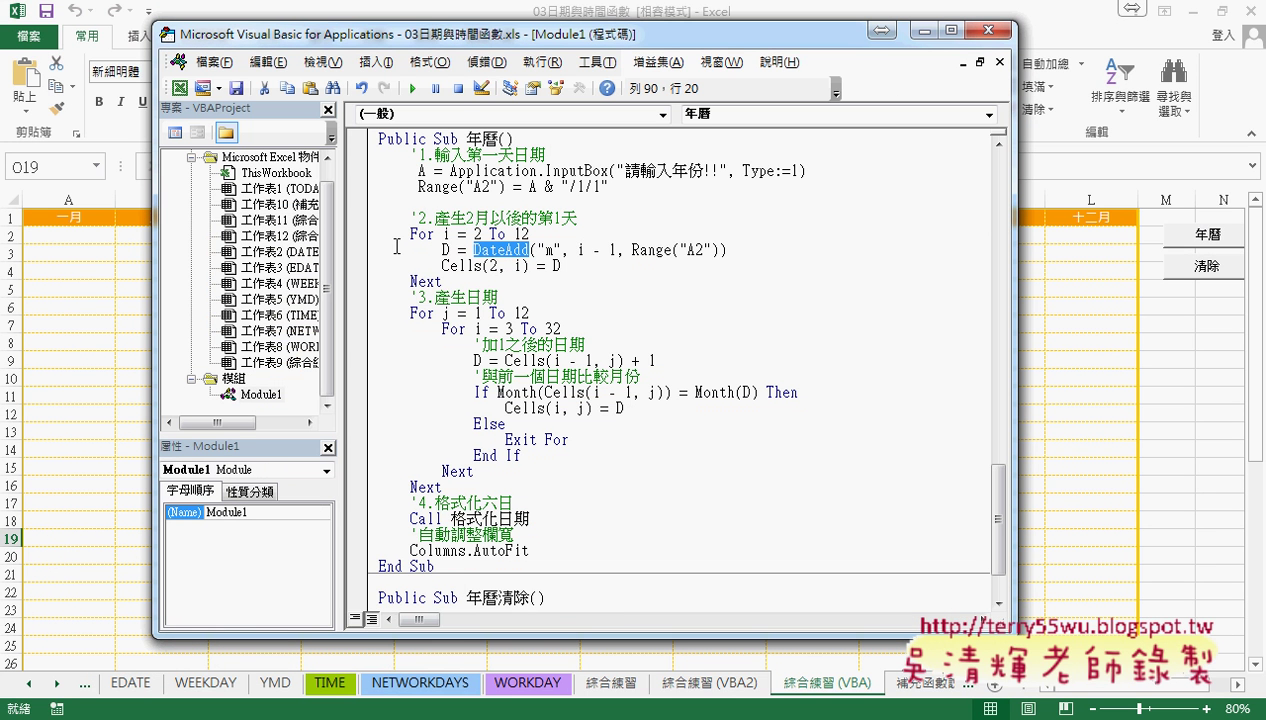
# Set a breakpoint on the DateAdd line and run 年曆 with year 2017 to pause there.
pyautogui.click(360, 250)
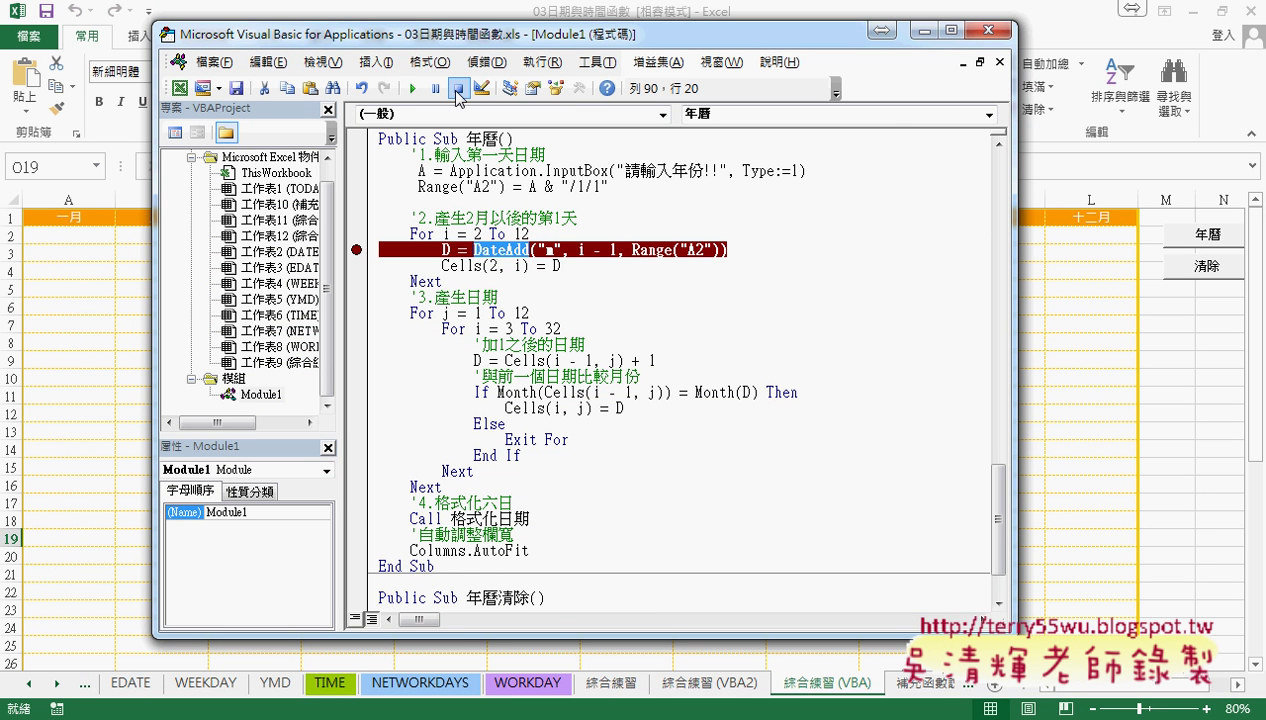
pyautogui.click(412, 88)
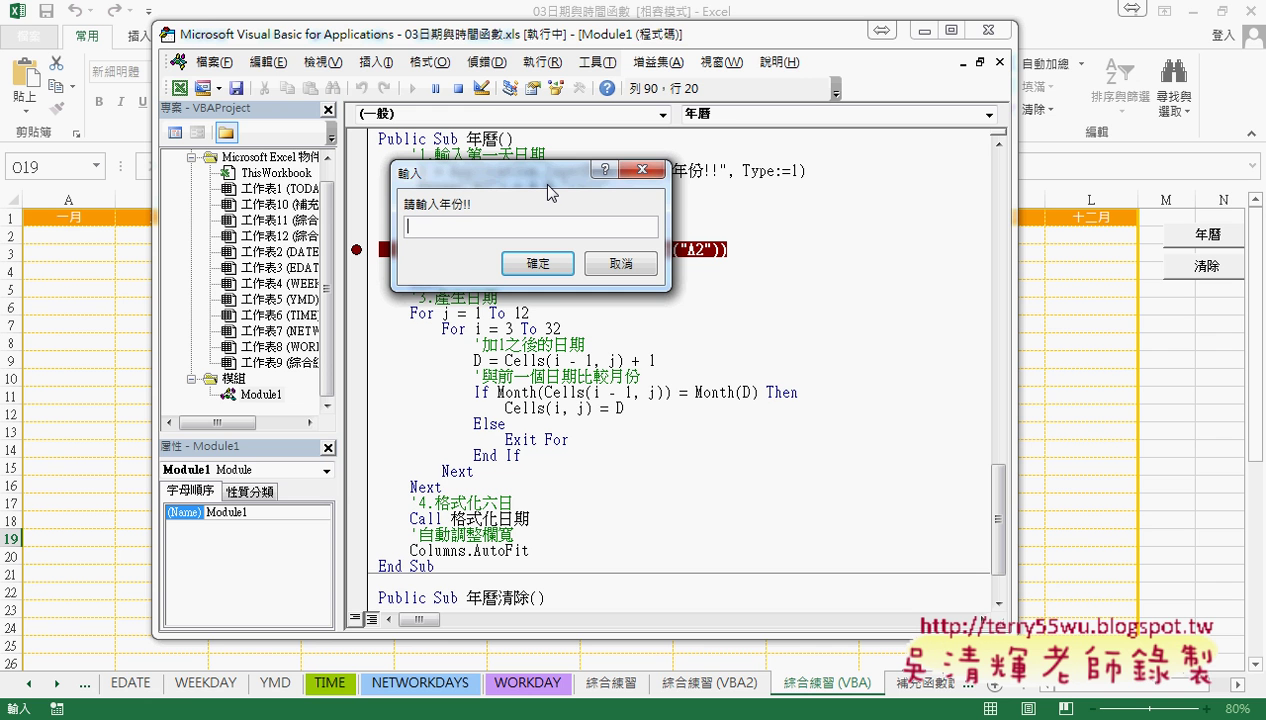
pyautogui.write('2017')
pyautogui.click(538, 263)
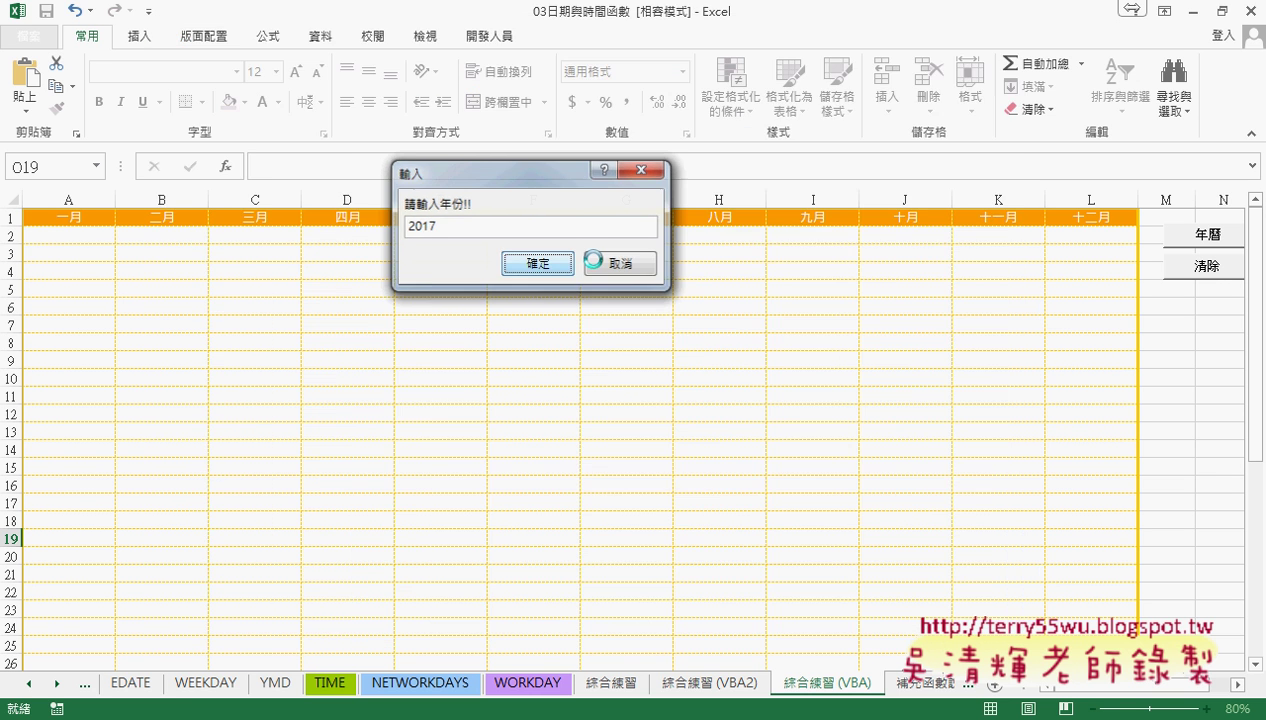
pyautogui.moveTo(662, 40); pyautogui.dragTo(899, 90)
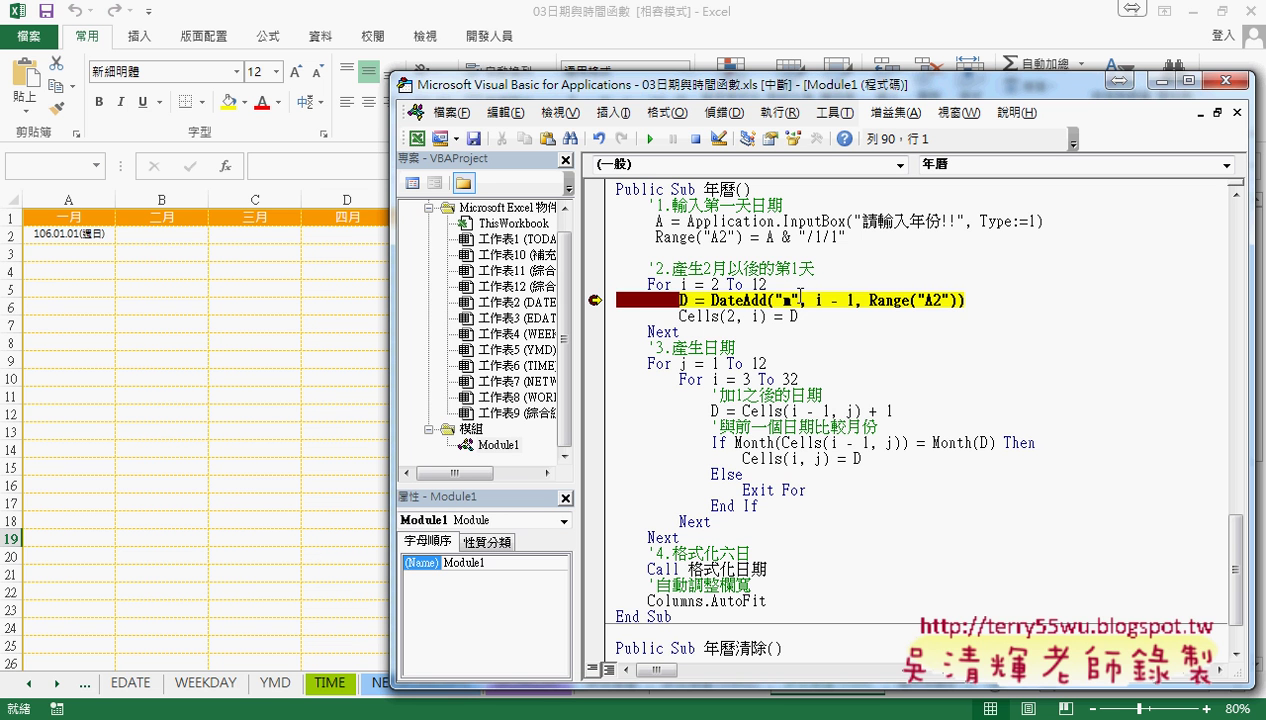
pyautogui.moveTo(798, 300); pyautogui.dragTo(775, 300)
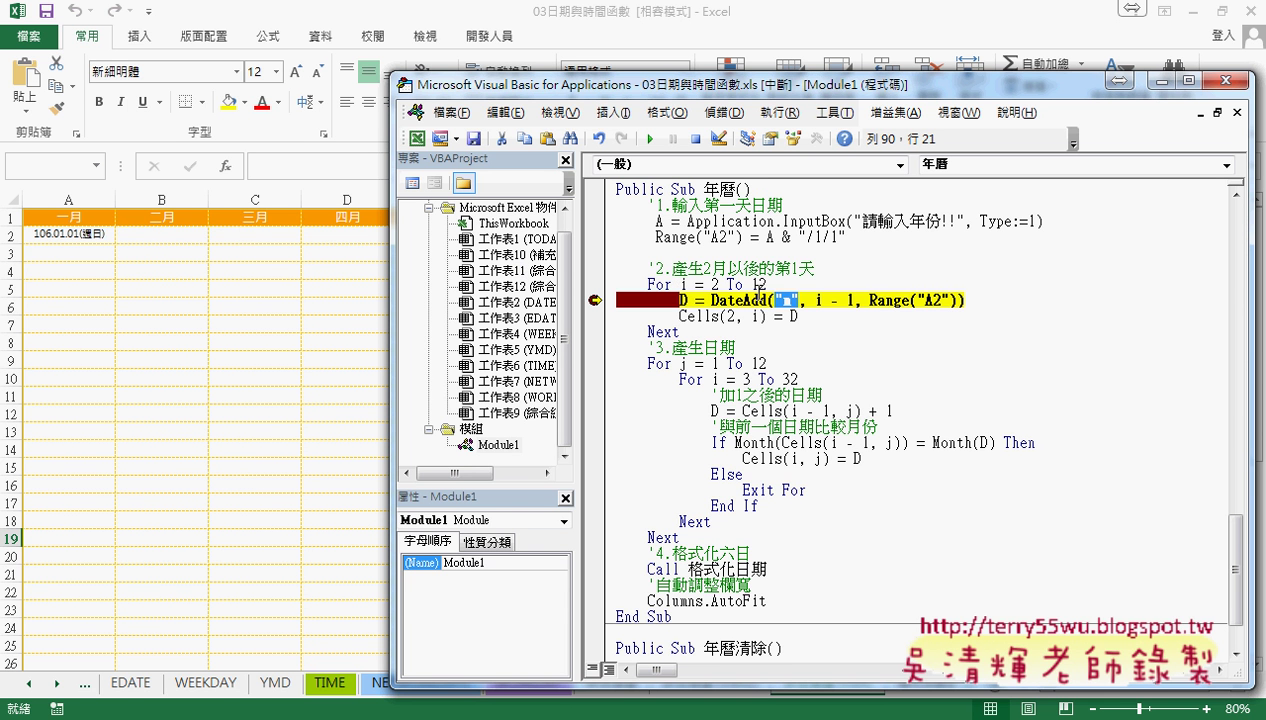
pyautogui.moveTo(738, 92); pyautogui.dragTo(683, 293)
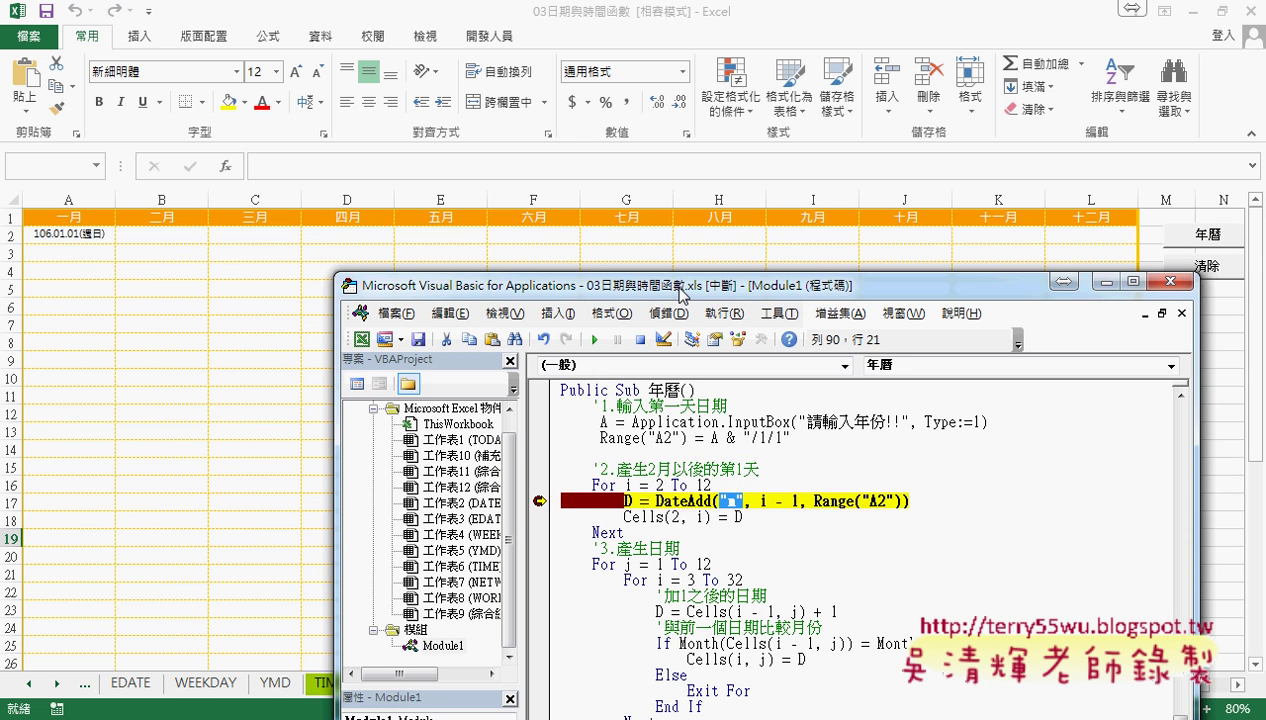
# Step with F8 through the month loop, filling row 2 up to 106.12.01 in L2.
pyautogui.press('F8')
pyautogui.press('F8')
pyautogui.press('F8')
pyautogui.press('F8')
pyautogui.press('F8')
pyautogui.press('F8')
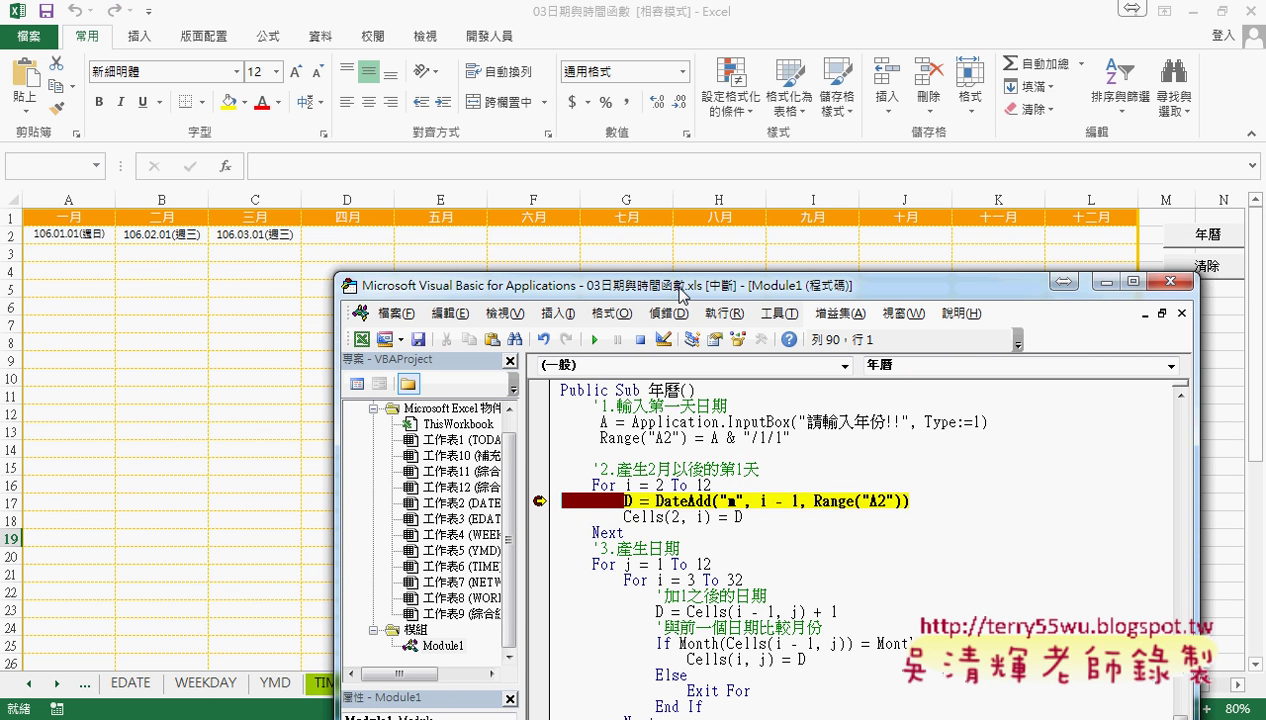
pyautogui.press('F8')
pyautogui.press('F8')
pyautogui.press('F8')
pyautogui.press('F8')
pyautogui.press('F8')
pyautogui.press('F8')
pyautogui.press('F8')
pyautogui.press('F8')
pyautogui.press('F8')
pyautogui.press('F8')
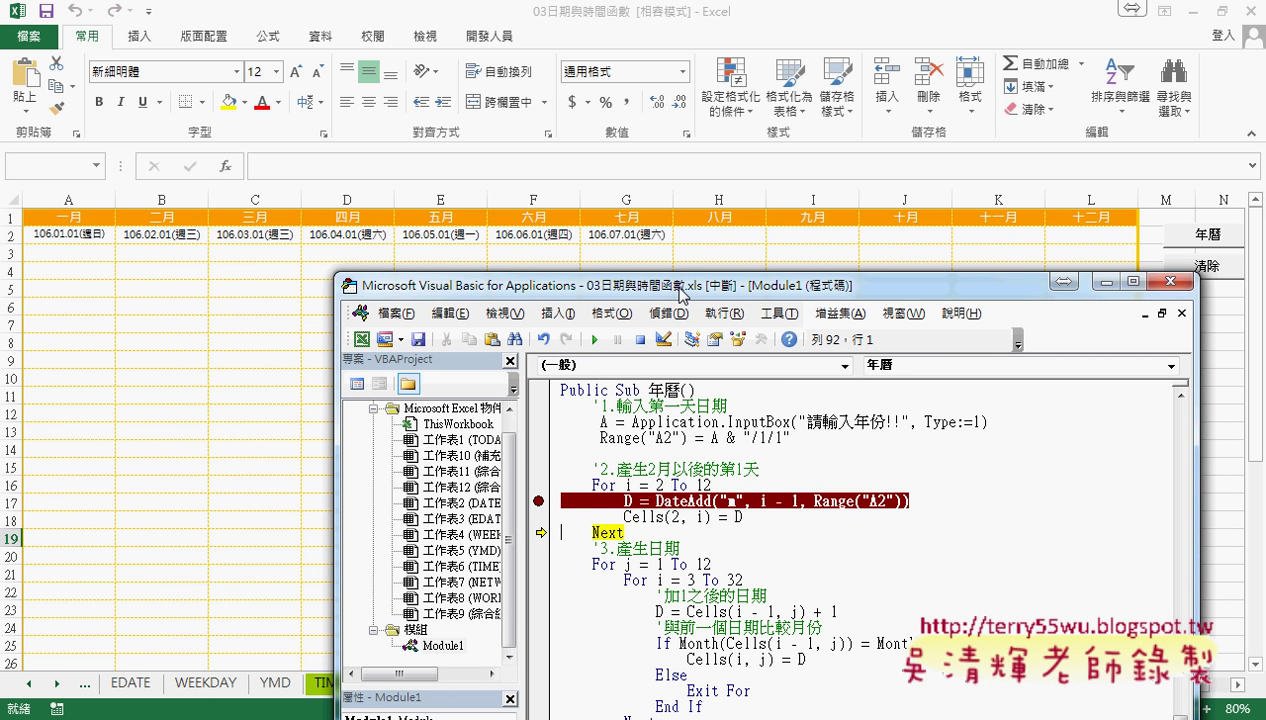
pyautogui.press('F8')
pyautogui.press('F8')
pyautogui.press('F8')
pyautogui.press('F8')
pyautogui.press('F8')
pyautogui.press('F8')
pyautogui.press('F8')
pyautogui.press('F8')
pyautogui.press('F8')
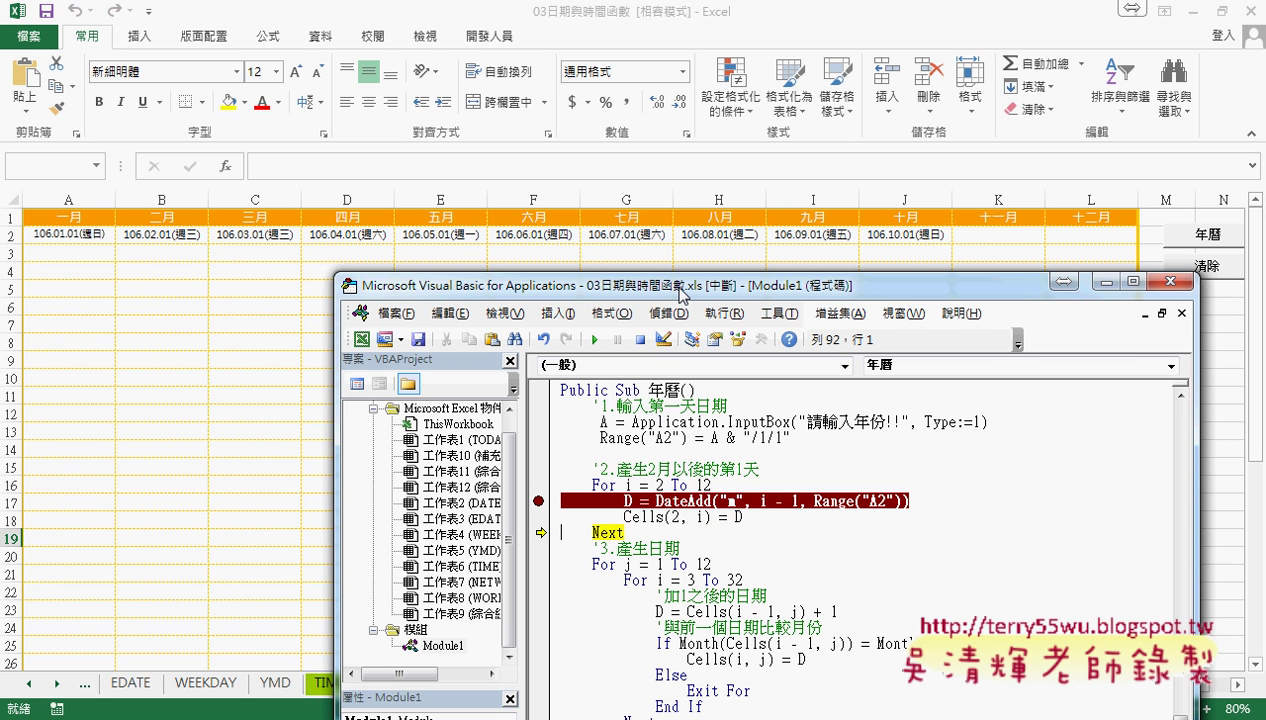
pyautogui.press('F8')
pyautogui.press('F8')
pyautogui.press('F8')
pyautogui.press('F8')
pyautogui.press('F8')
pyautogui.press('F8')
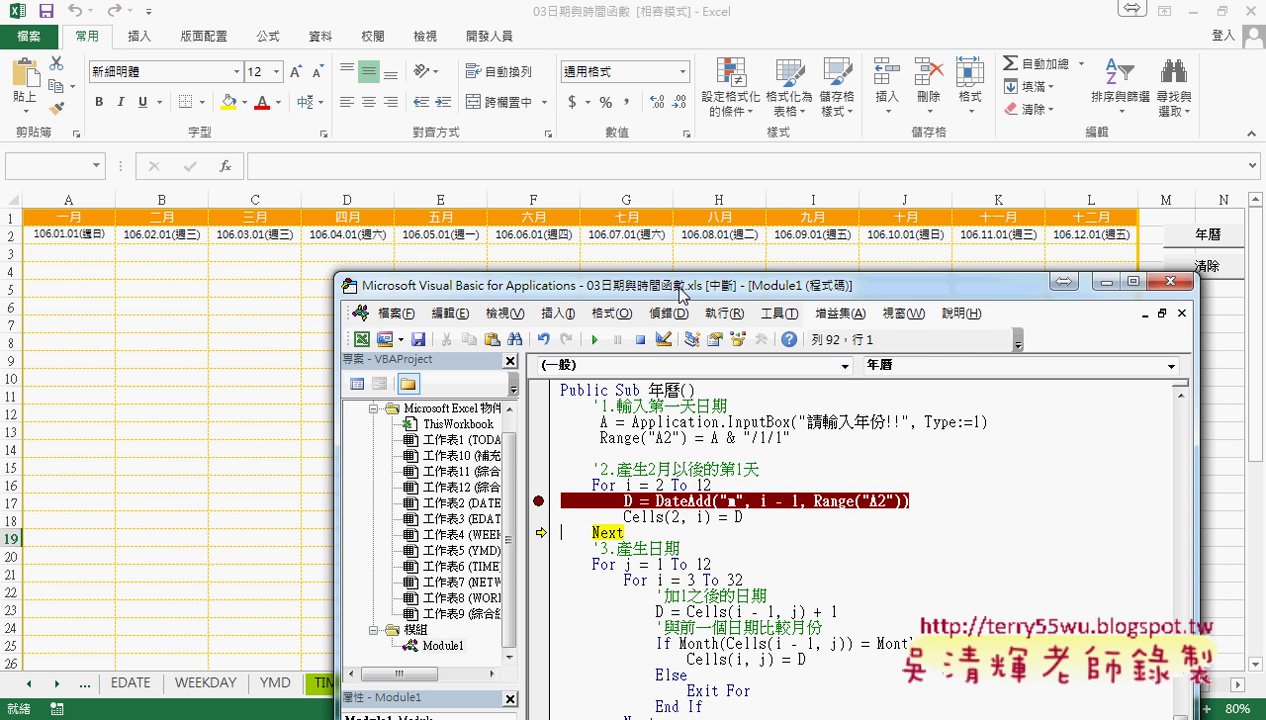
pyautogui.press('F8')
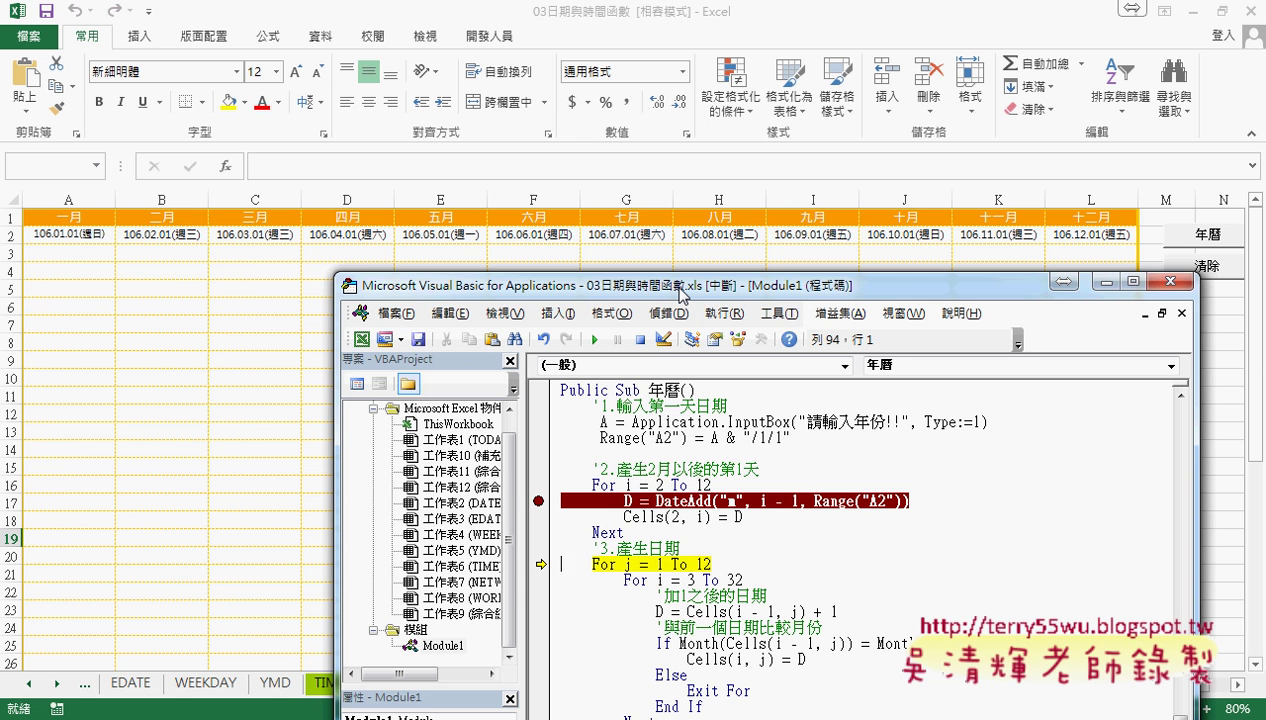
pyautogui.moveTo(615, 296); pyautogui.dragTo(737, 111)
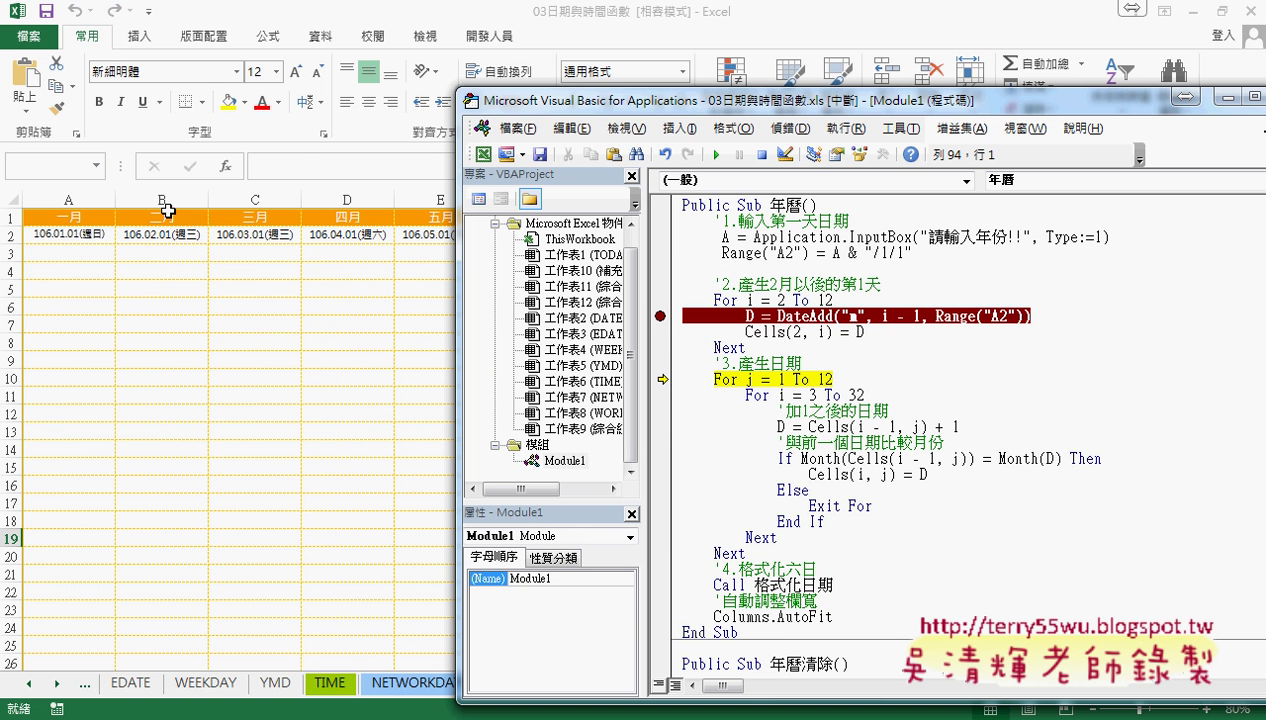
pyautogui.doubleClick(750, 379)
pyautogui.doubleClick(782, 395)
pyautogui.moveTo(800, 458); pyautogui.dragTo(1059, 460)
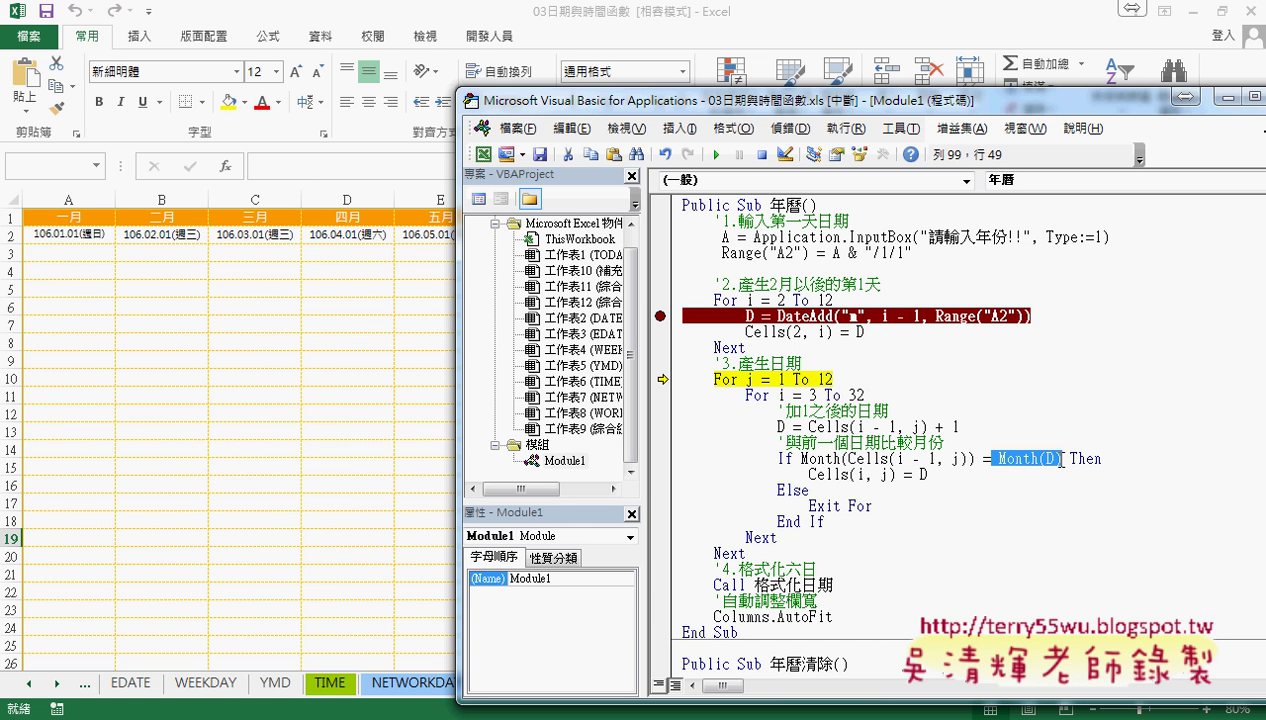
pyautogui.click(921, 475)
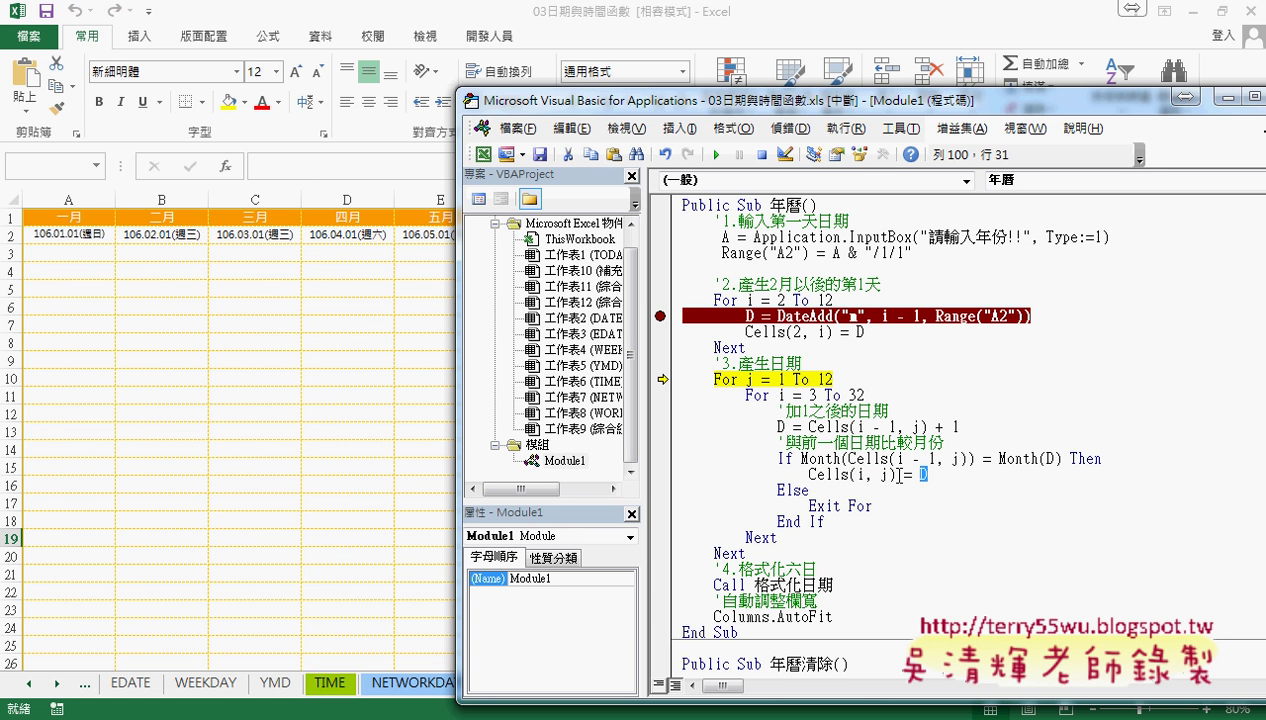
pyautogui.moveTo(898, 475); pyautogui.dragTo(810, 476)
pyautogui.moveTo(873, 506); pyautogui.dragTo(809, 505)
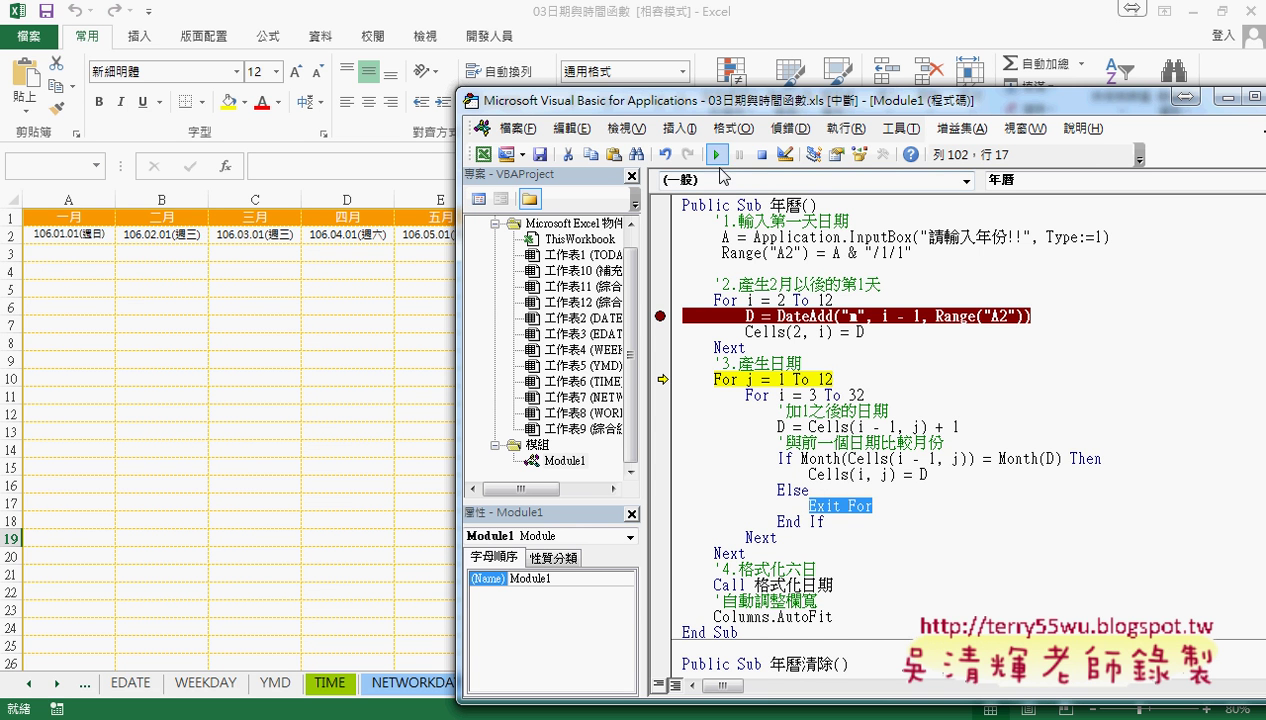
pyautogui.scroll(-2, 850, 485)
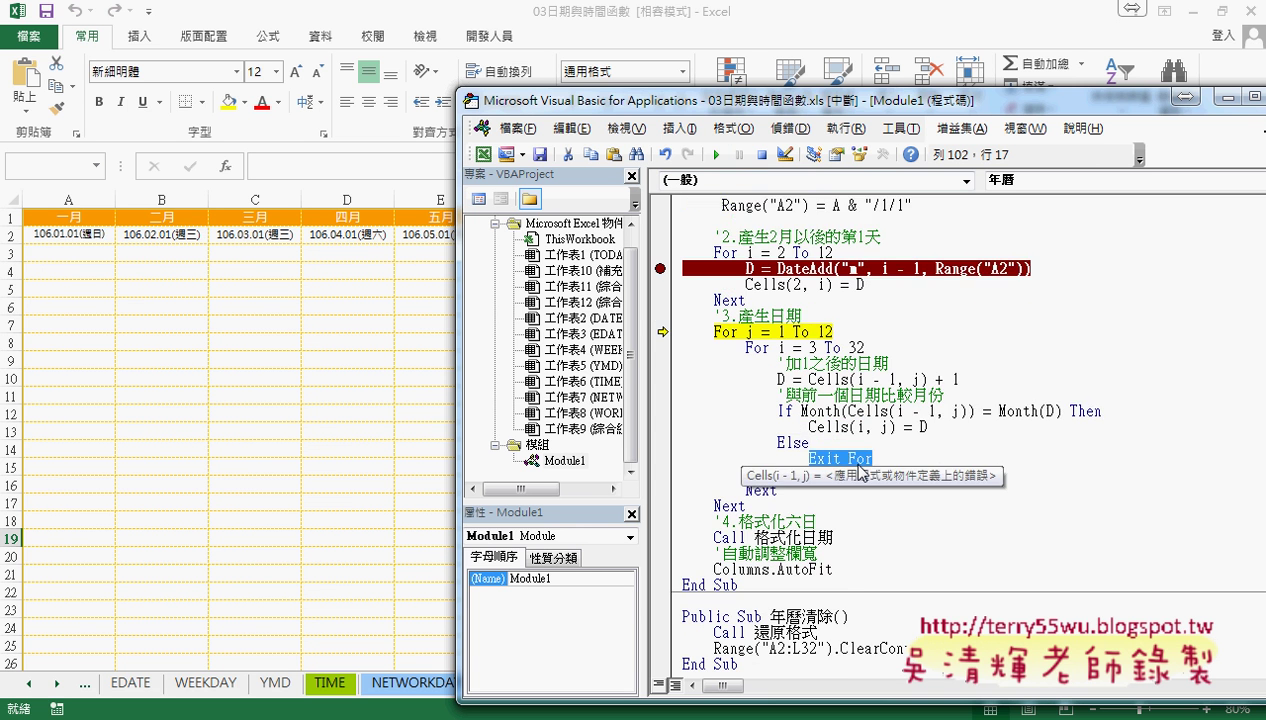
# Break on Call 格式化日期, continue the macro, and check the daily dates on the sheet.
pyautogui.click(660, 506)
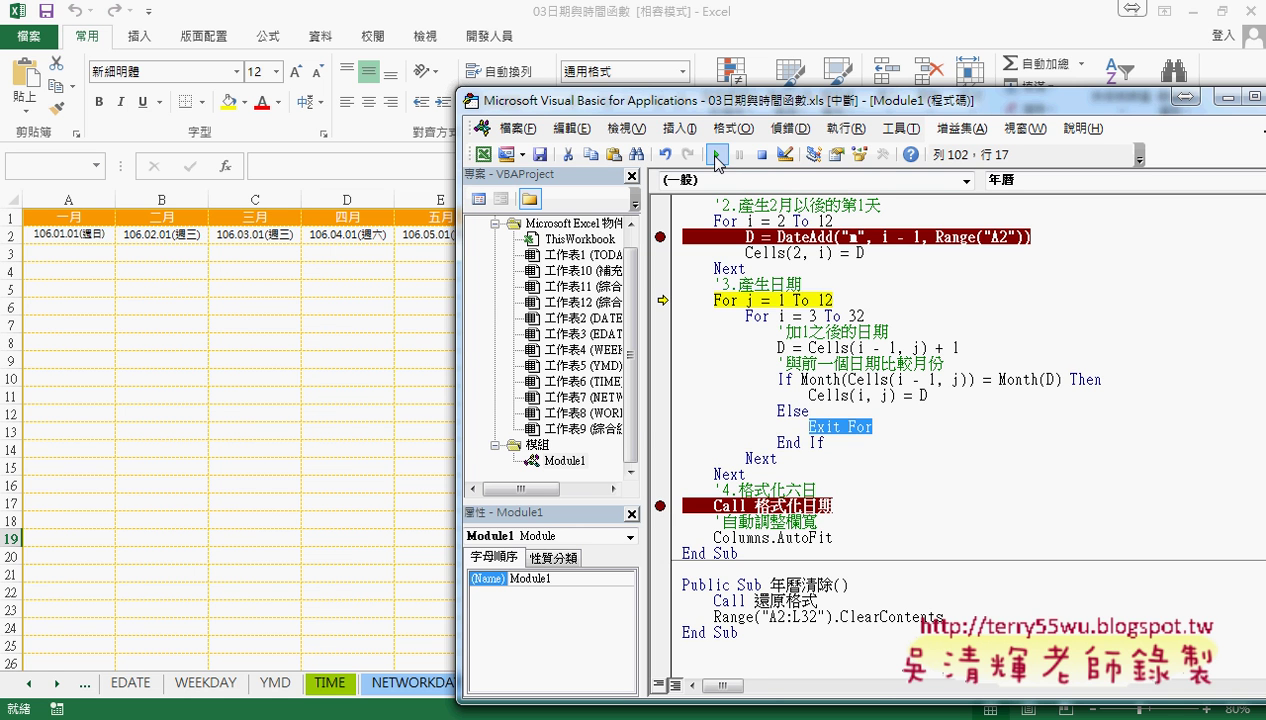
pyautogui.click(716, 155)
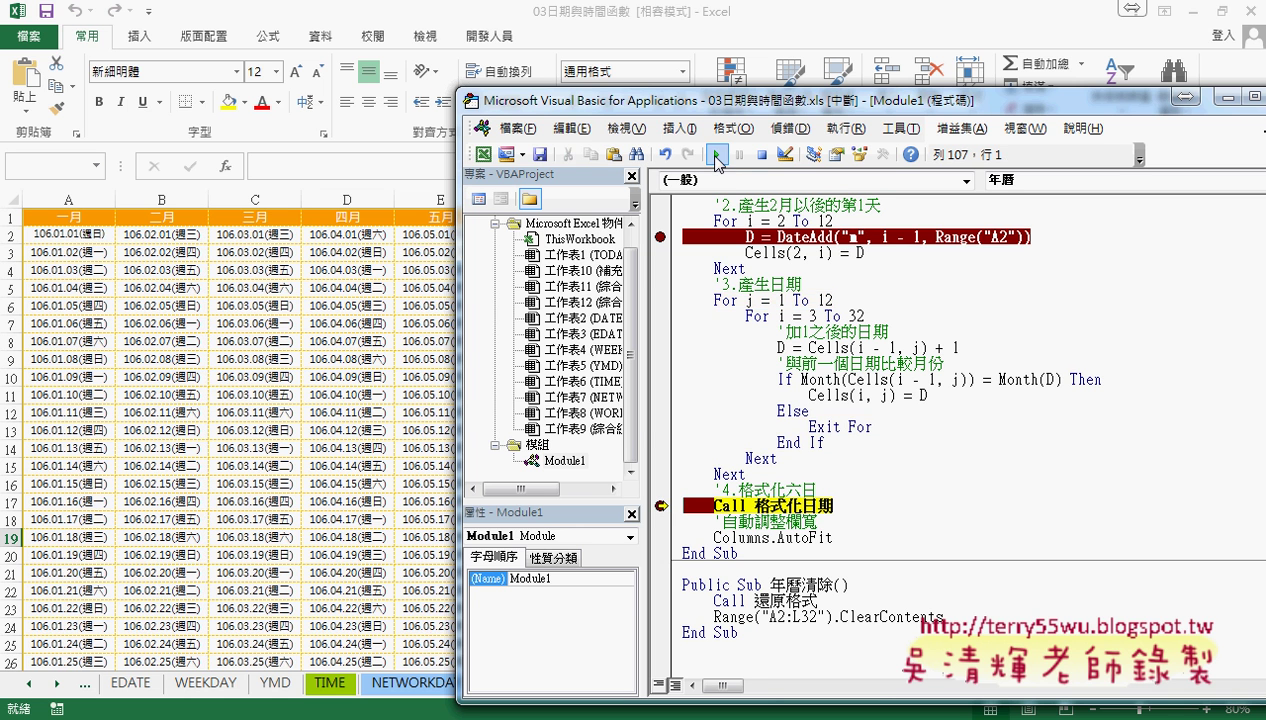
pyautogui.click(176, 350)
pyautogui.scroll(-5, 174, 483)
pyautogui.click(170, 466)
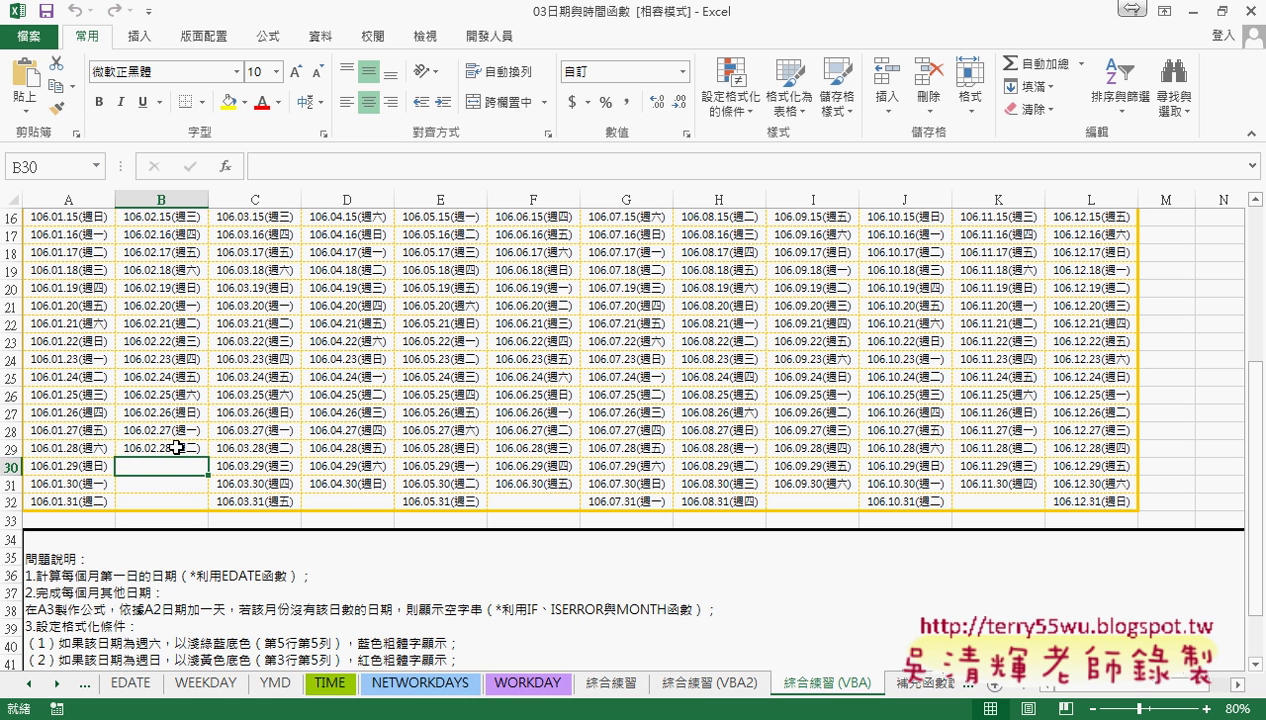
# Step into 格式化日期 and run to completion, colouring Saturdays green and Sundays red.
pyautogui.moveTo(297, 705)
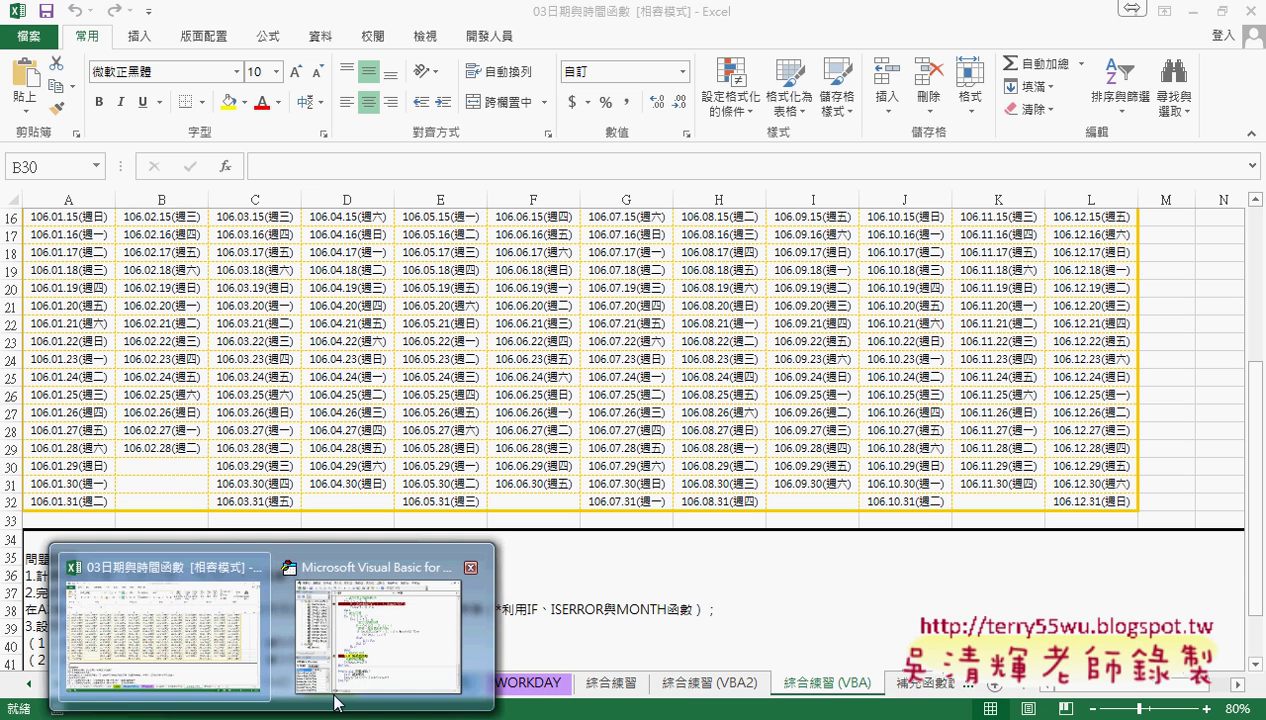
pyautogui.click(380, 600)
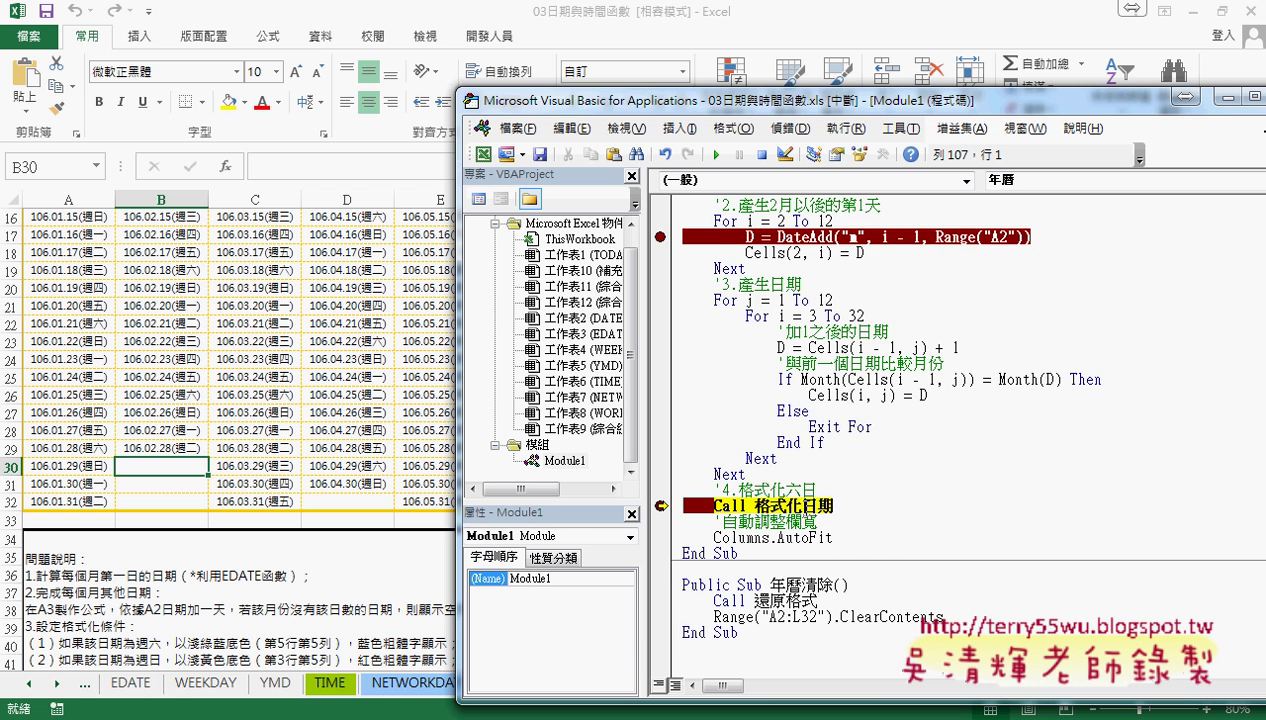
pyautogui.press('F8')
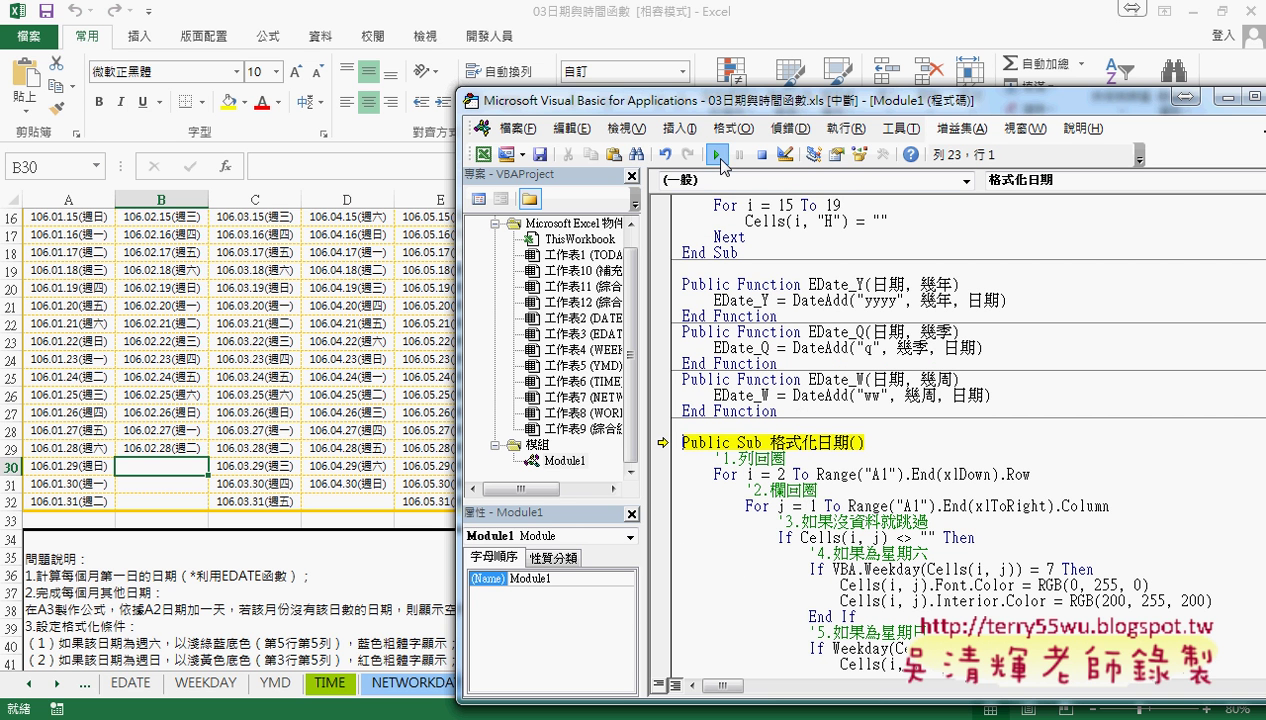
pyautogui.click(720, 157)
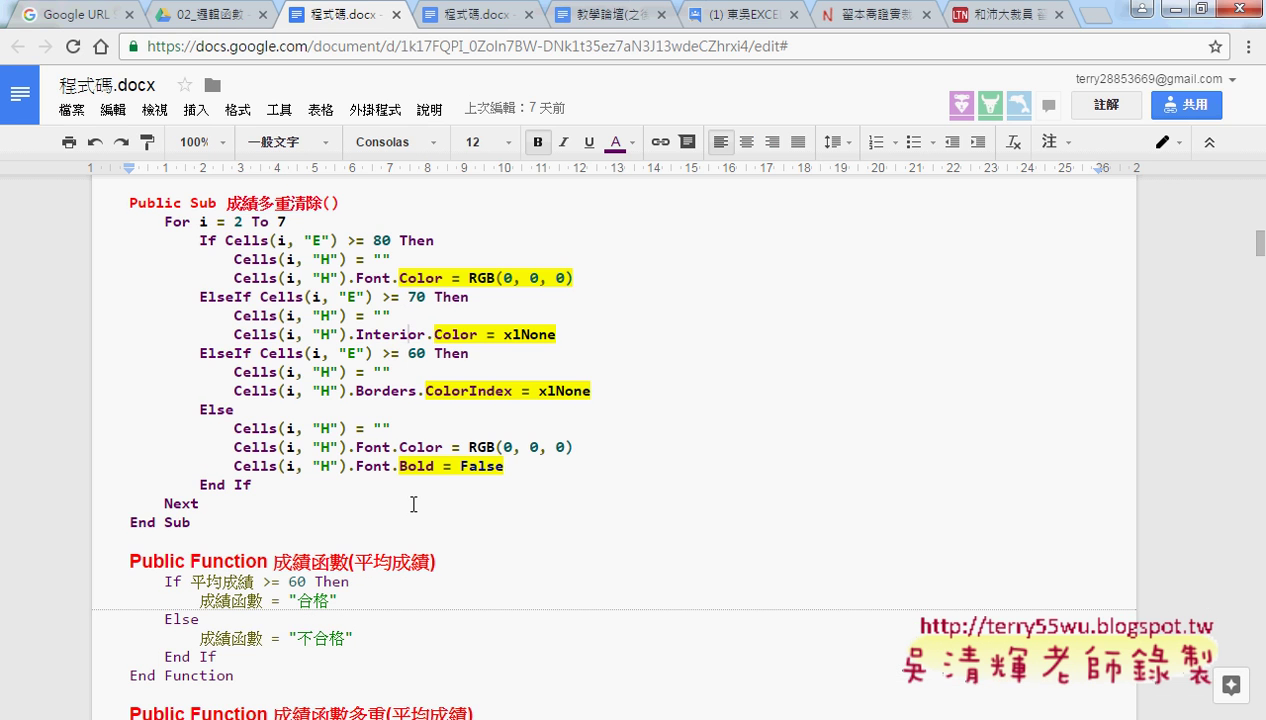
# Switch to the other 程式碼.docx tab and scroll past 還原格式 to the 年曆 and 年曆清除 code.
pyautogui.scroll(-3, 413, 504)
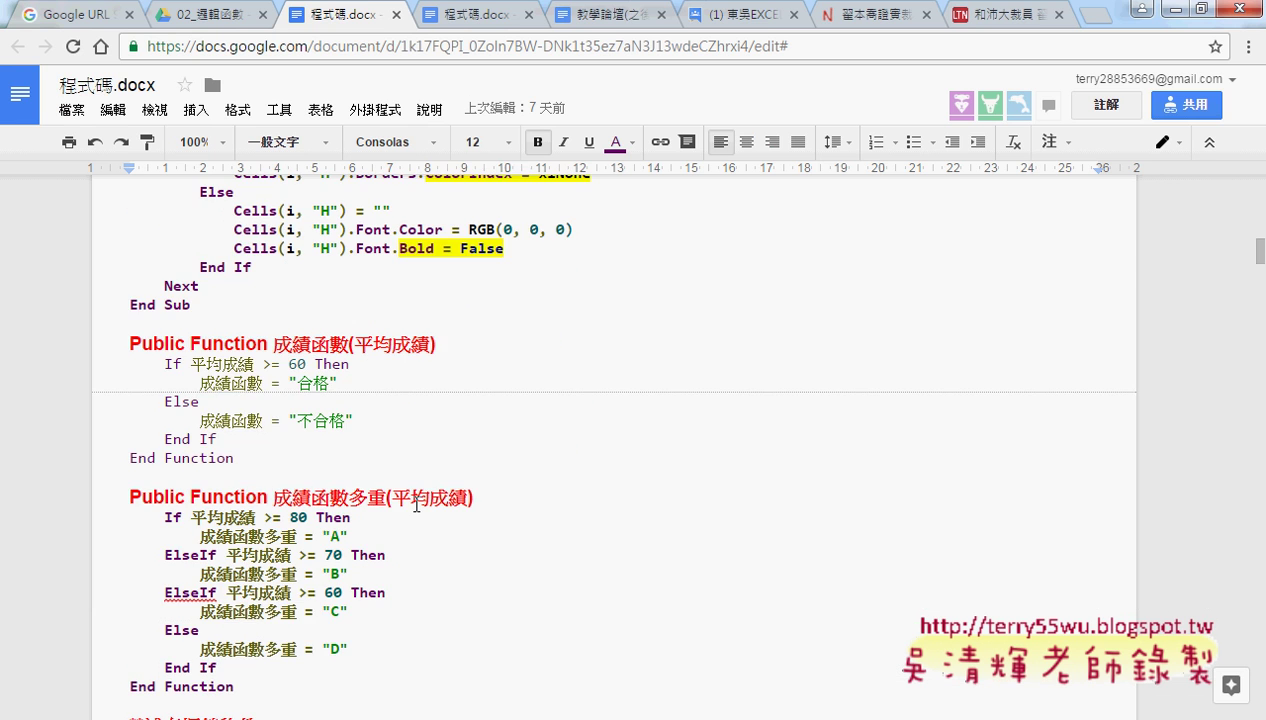
pyautogui.click(480, 14)
pyautogui.scroll(-4, 644, 369)
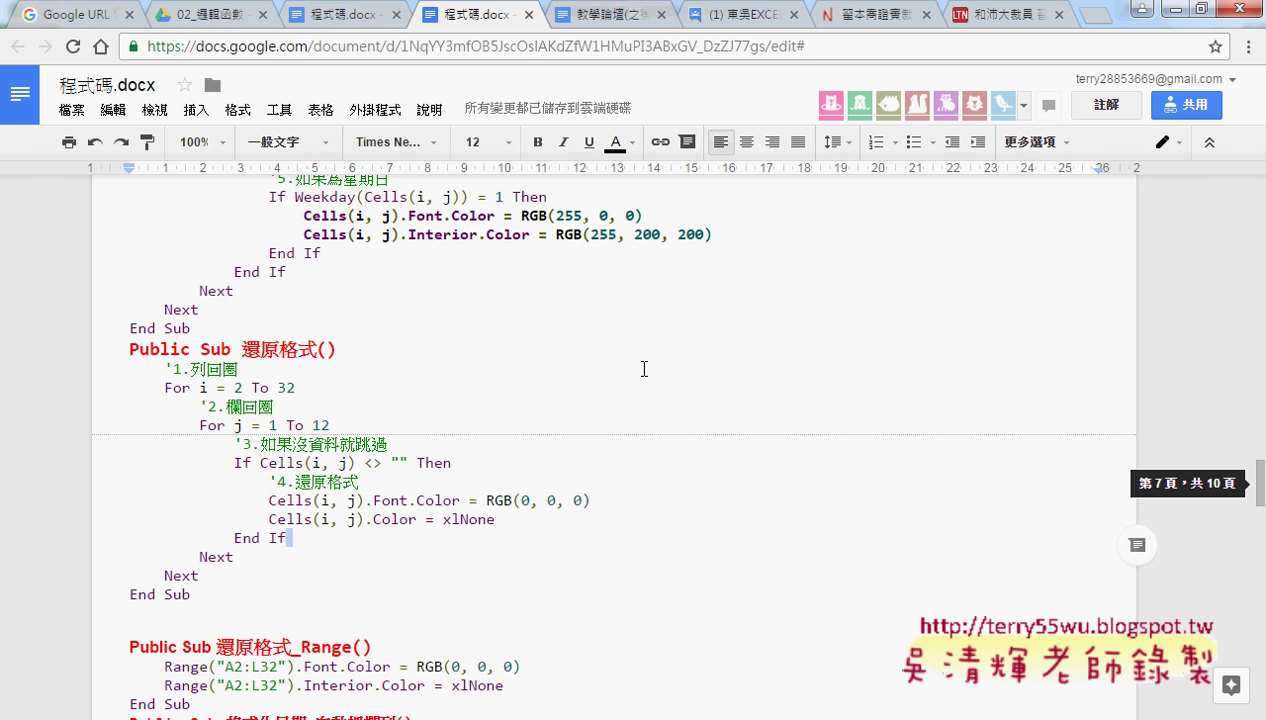
pyautogui.click(262, 372)
pyautogui.scroll(-1, 651, 592)
pyautogui.scroll(-1, 651, 592)
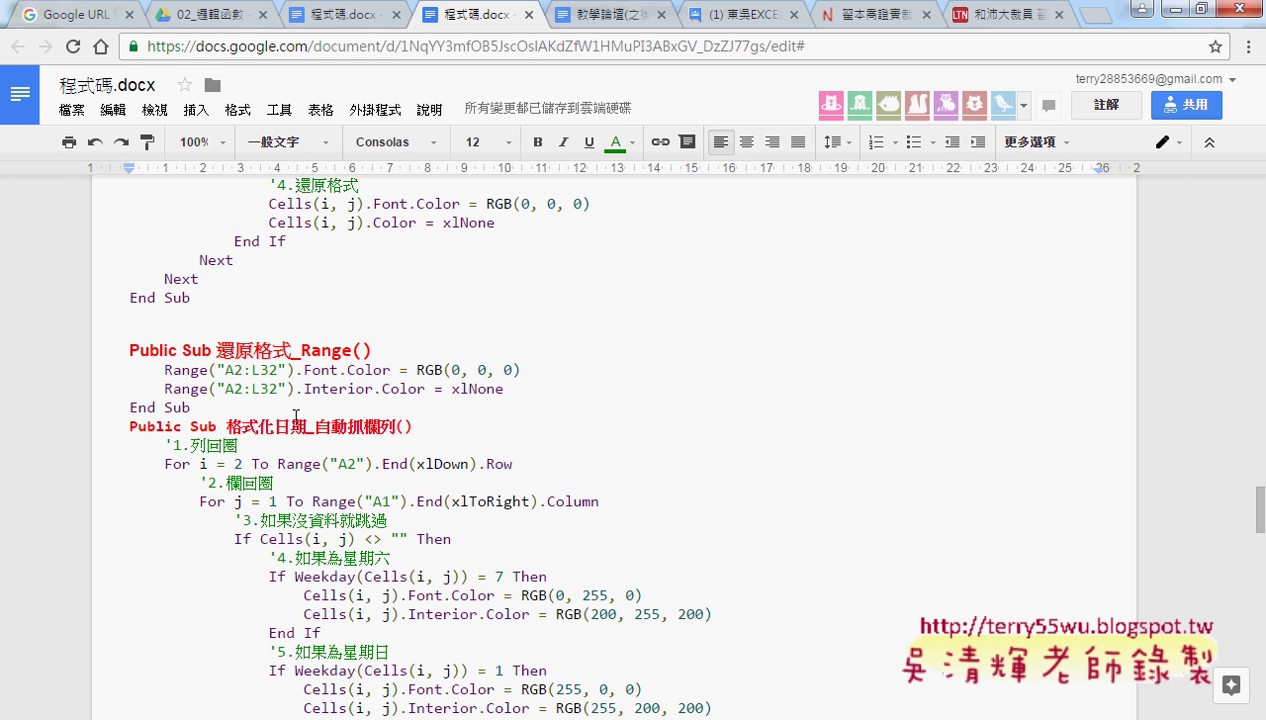
pyautogui.scroll(-5, 640, 461)
pyautogui.click(356, 445)
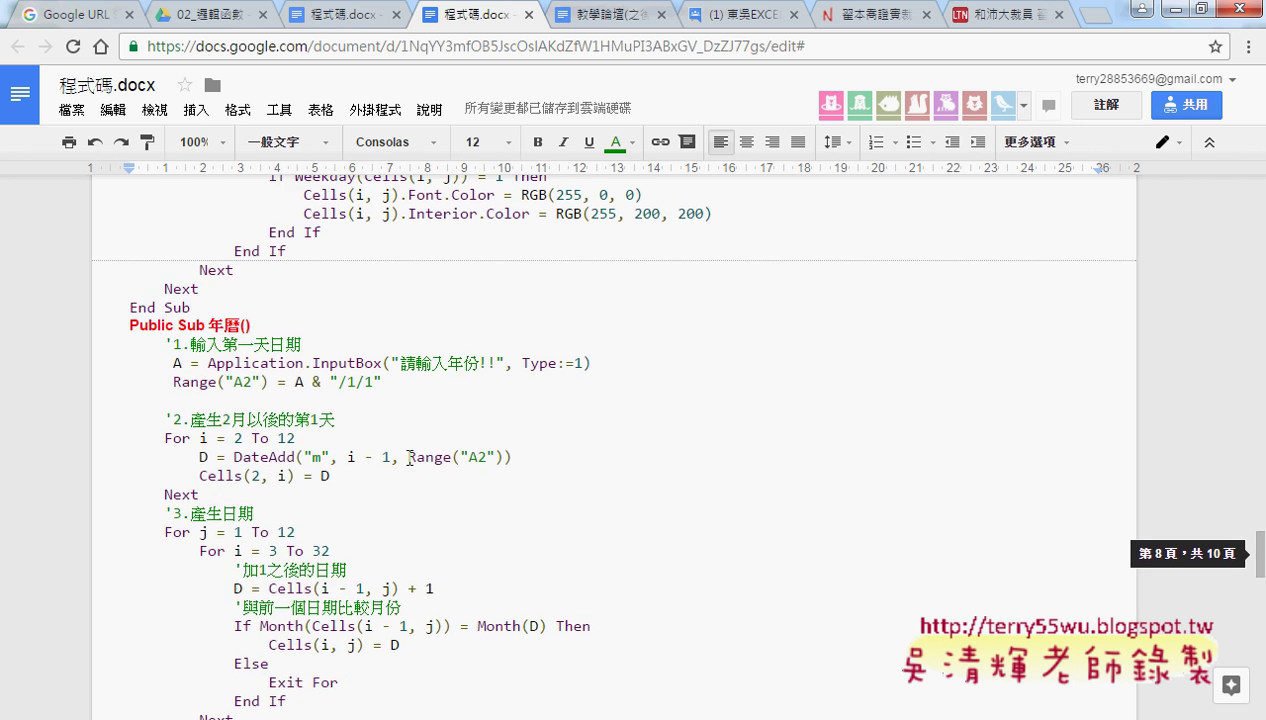
pyautogui.scroll(-3, 408, 519)
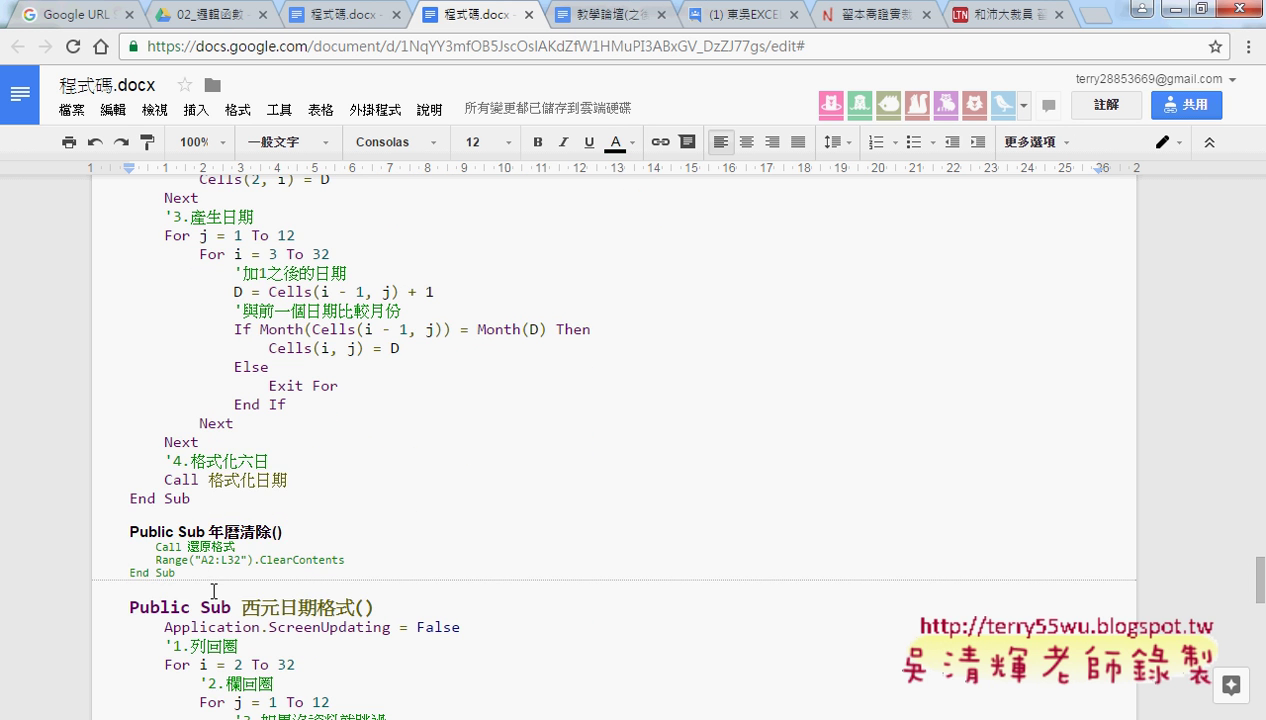
pyautogui.moveTo(196, 573)
pyautogui.mouseDown()
pyautogui.moveTo(117, 518)
pyautogui.moveTo(112, 458)
pyautogui.mouseUp()
pyautogui.scroll(-2, 585, 528)
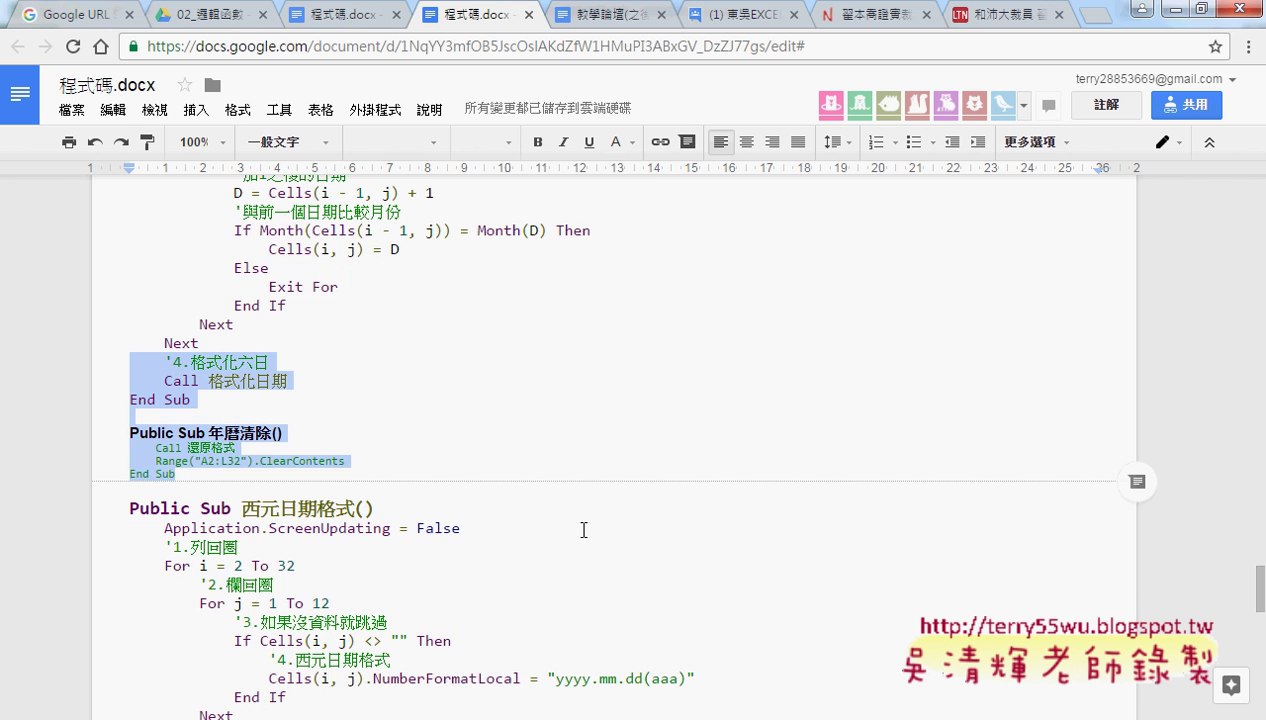
pyautogui.scroll(3, 584, 530)
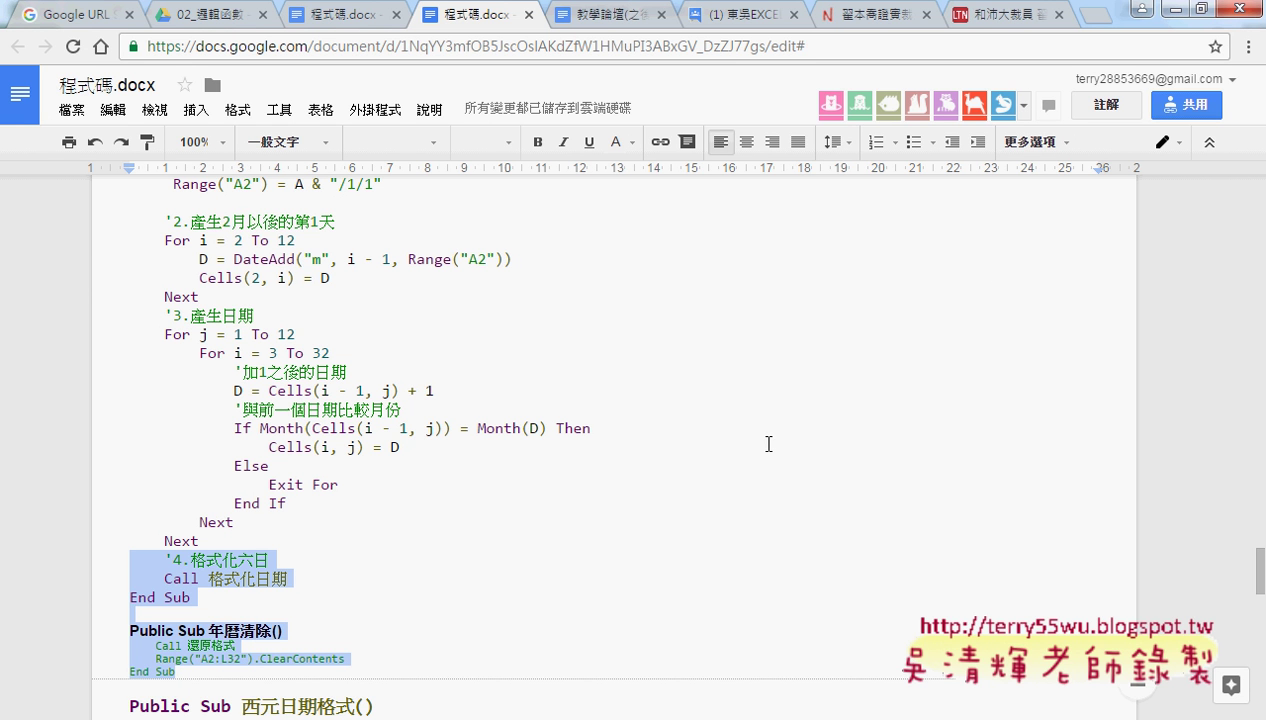
# Minimize Chrome and close the VBA editor.
pyautogui.click(1176, 10)
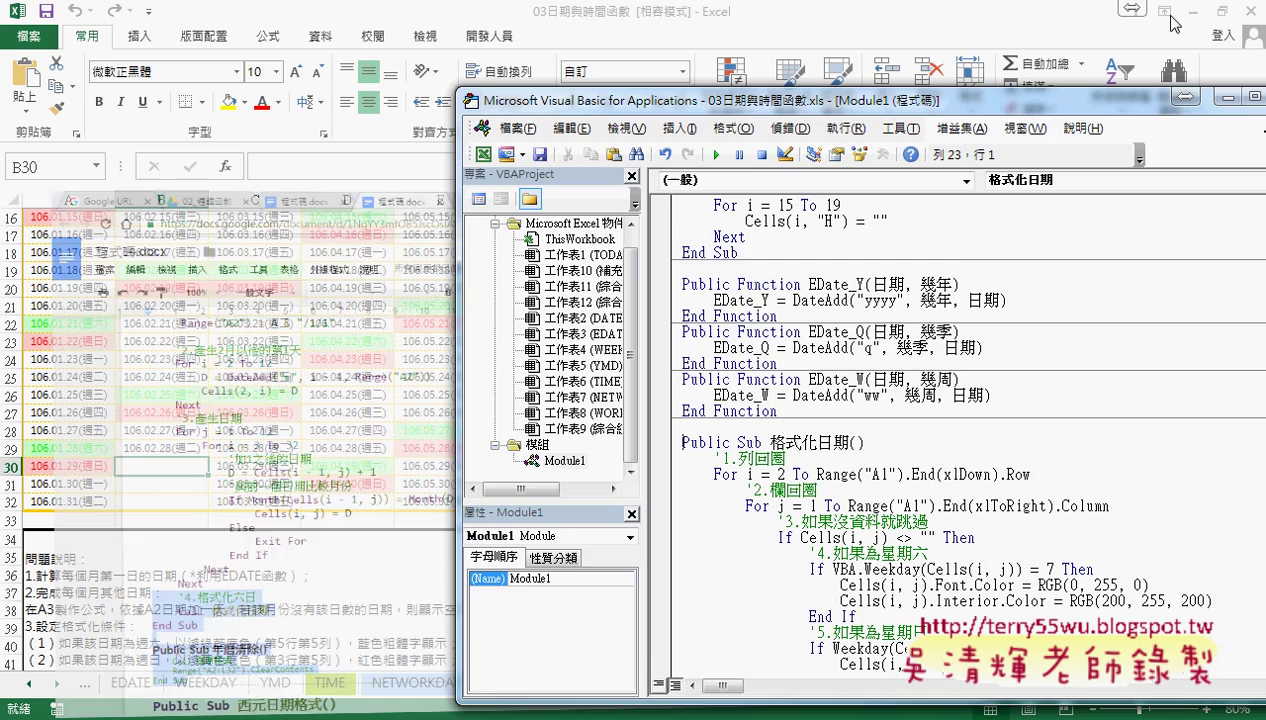
pyautogui.click(719, 92)
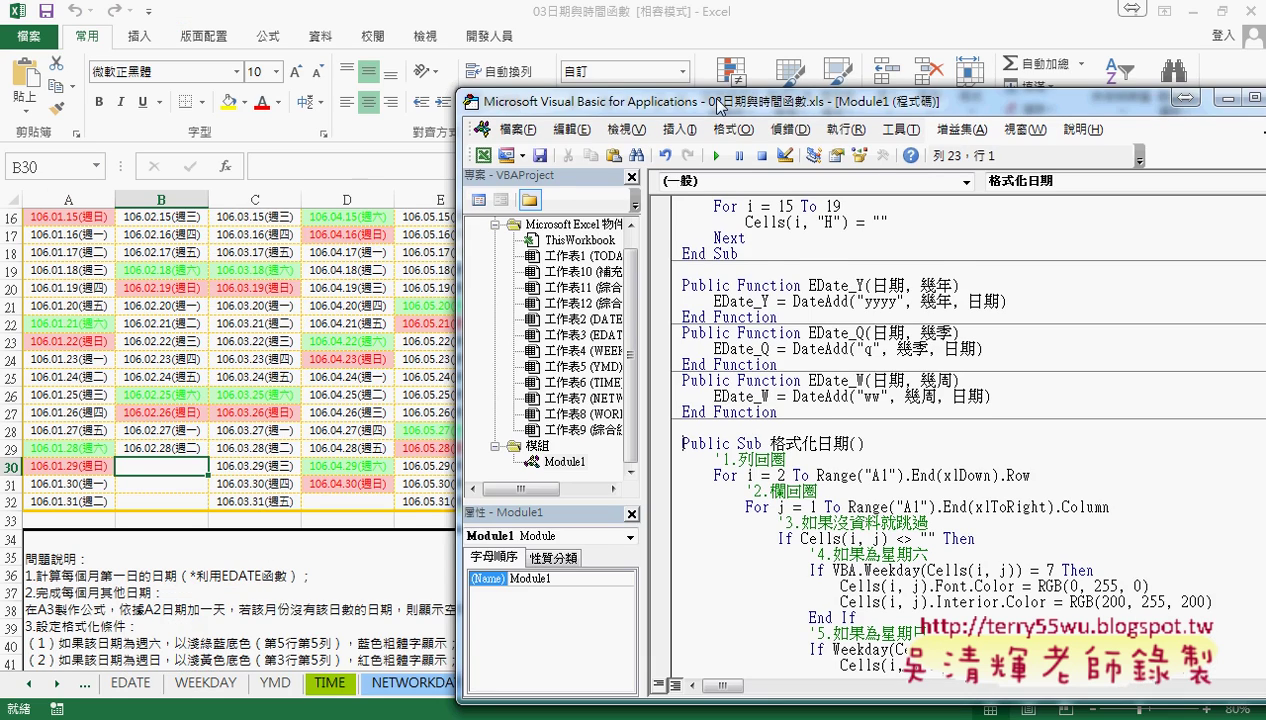
pyautogui.moveTo(719, 92); pyautogui.dragTo(425, 80)
pyautogui.click(993, 88)
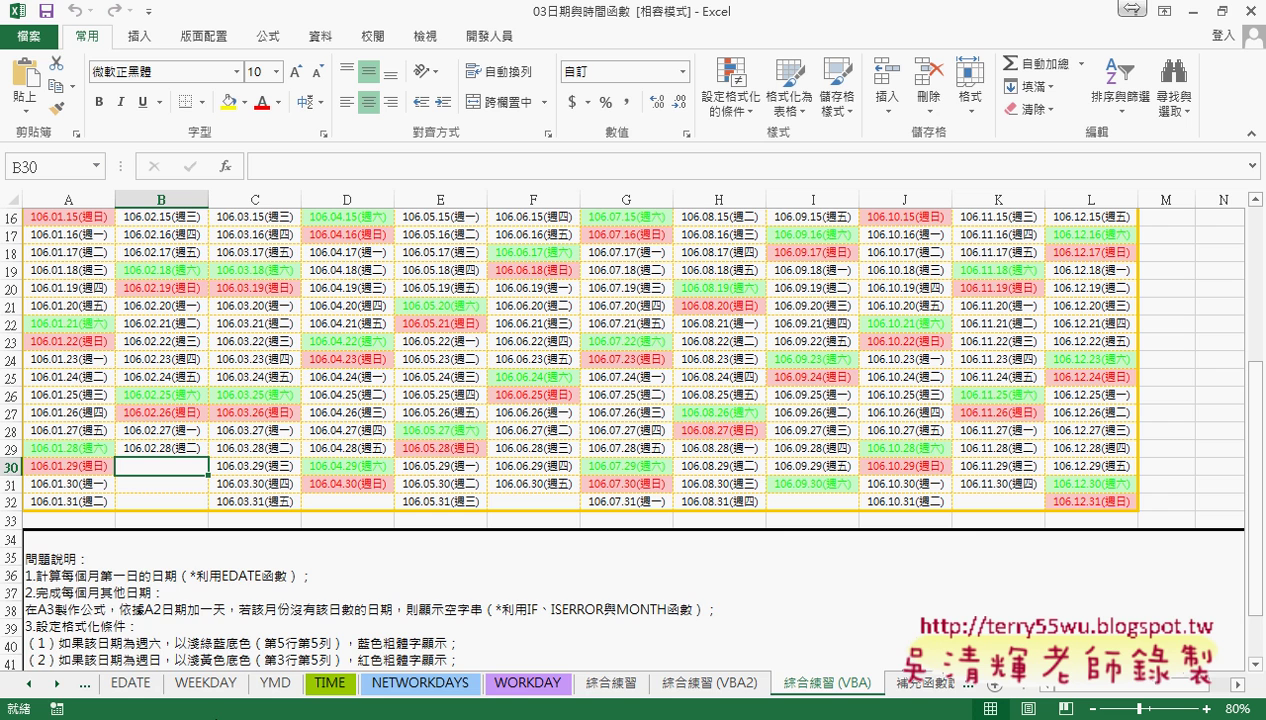
# Close the Explorer folder window, then close Excel, saving 03日期與時間函數.xls.
pyautogui.moveTo(120, 705)
pyautogui.click(117, 683)
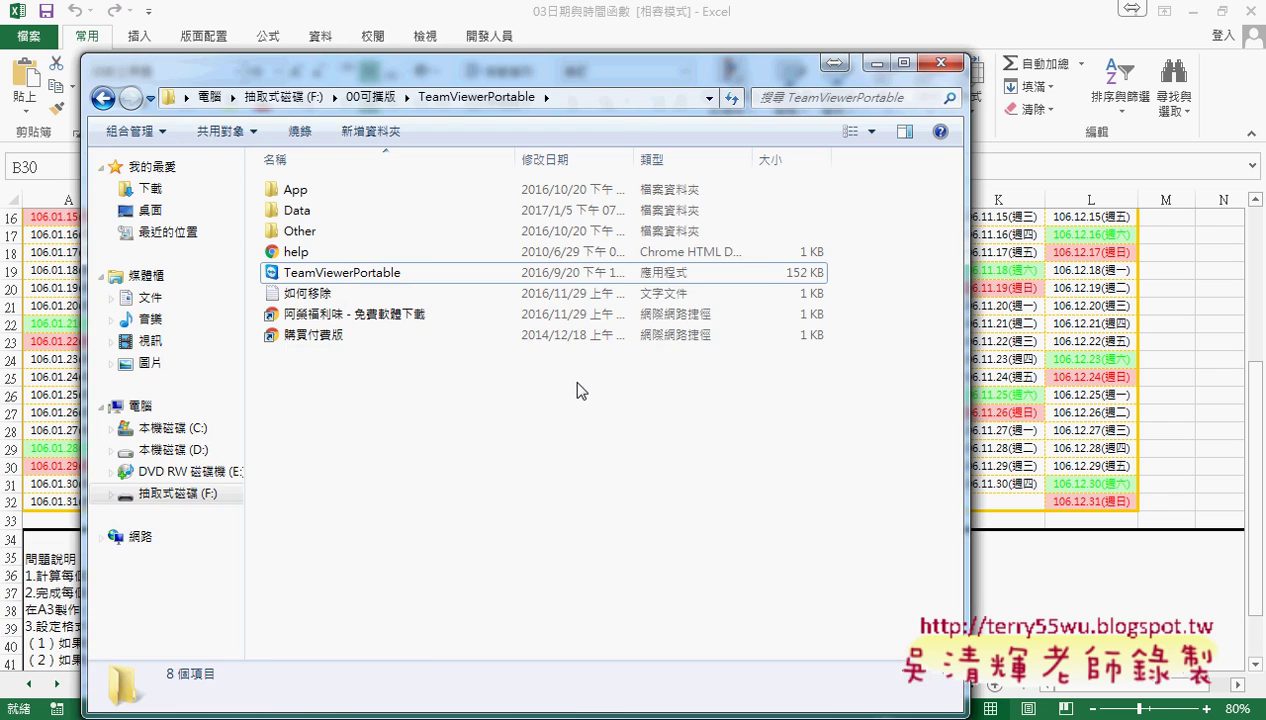
pyautogui.click(938, 64)
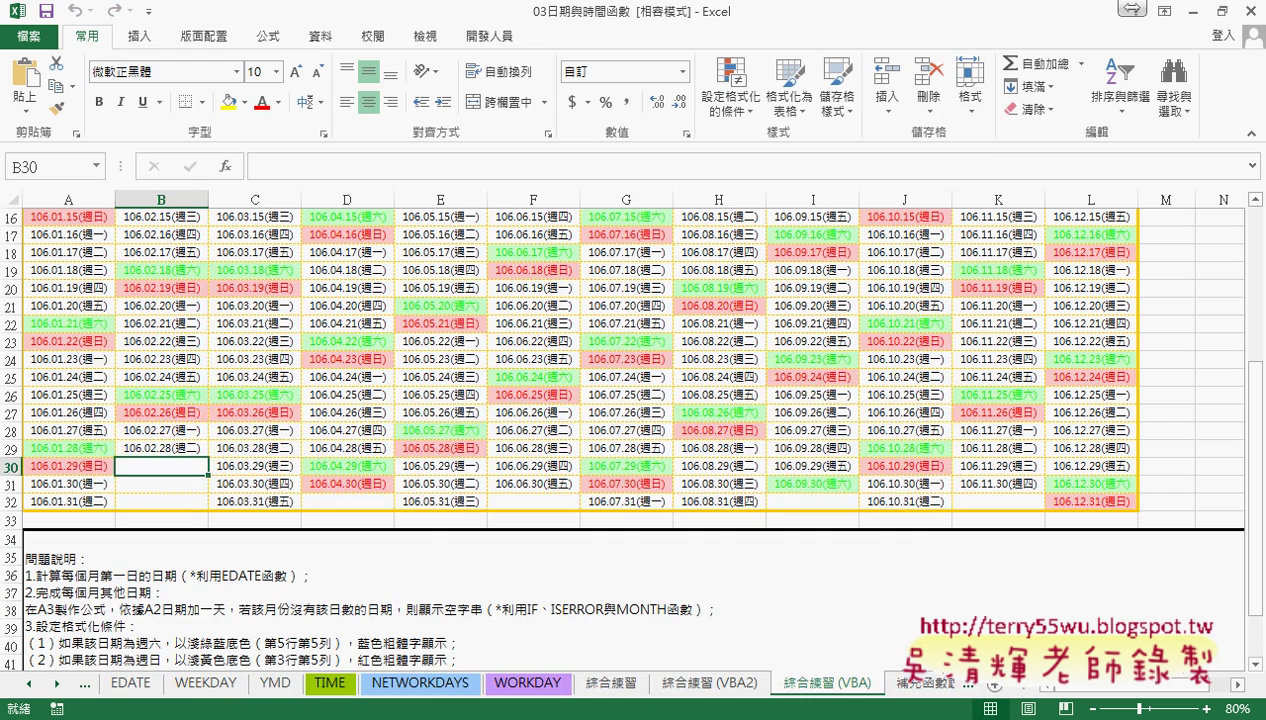
pyautogui.click(1251, 11)
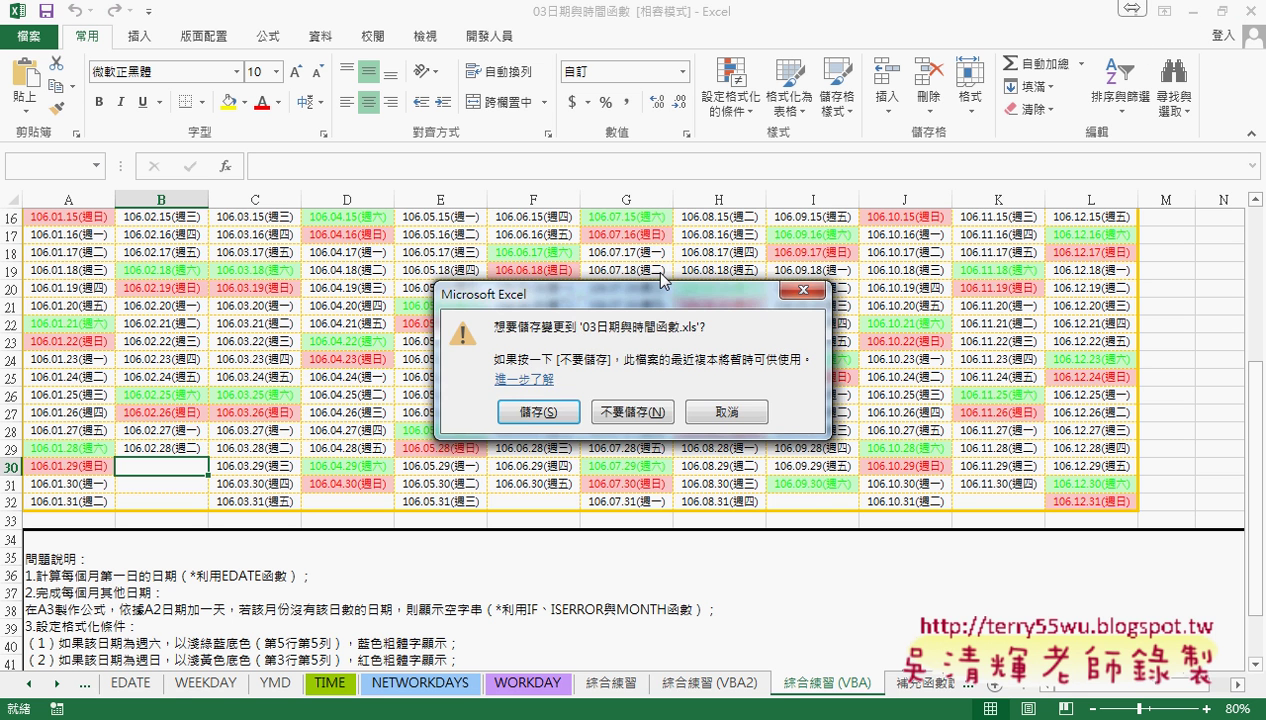
pyautogui.click(536, 418)
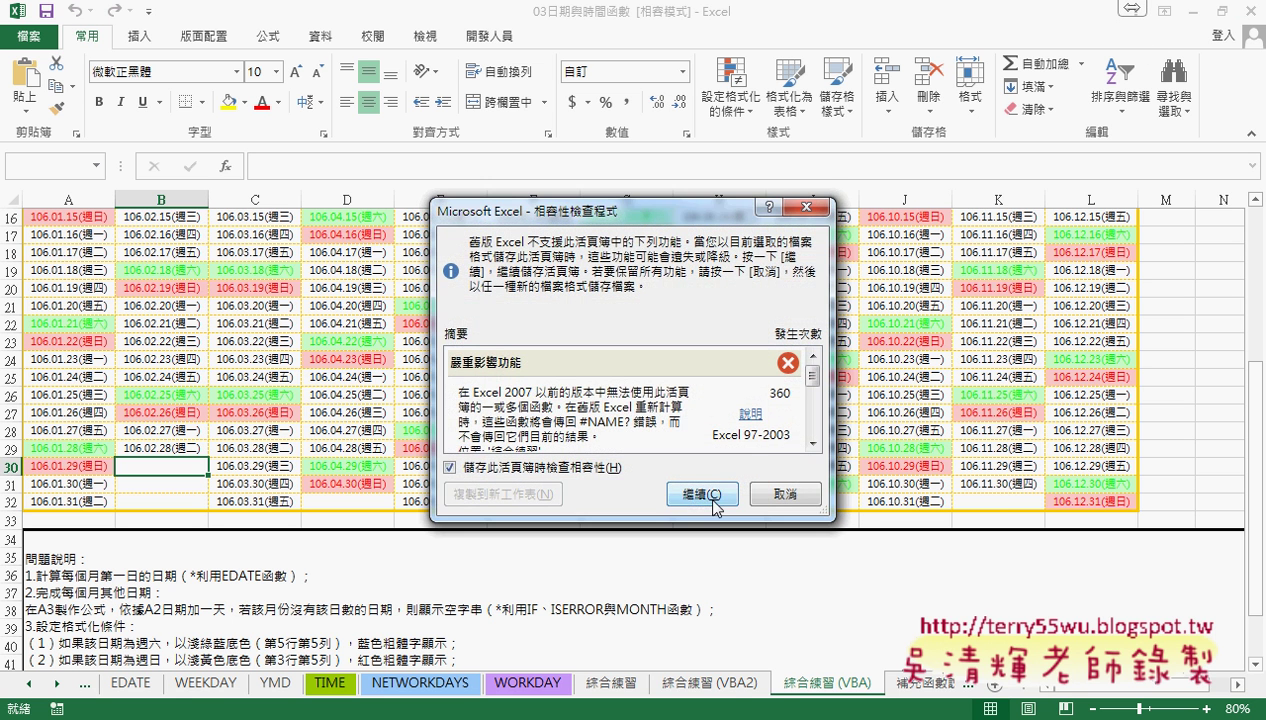